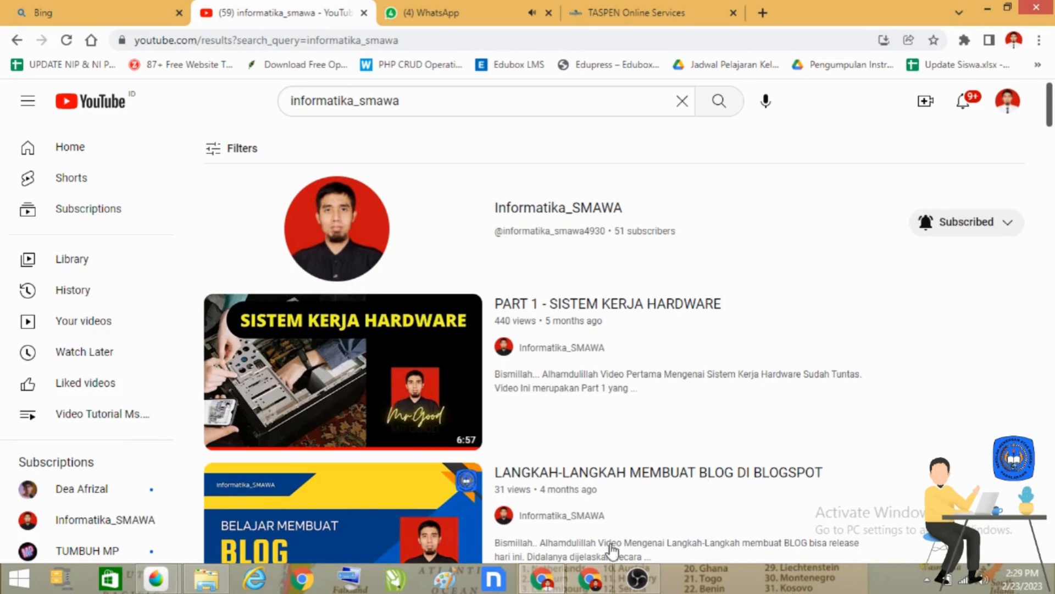
Switch to the BELAJAR EXCEL spreadsheet and examine the KLASEMEN LIGA INDONESIA table's title, headers and team logos
{"action": "mouse_move", "coordinate": [591, 584]}
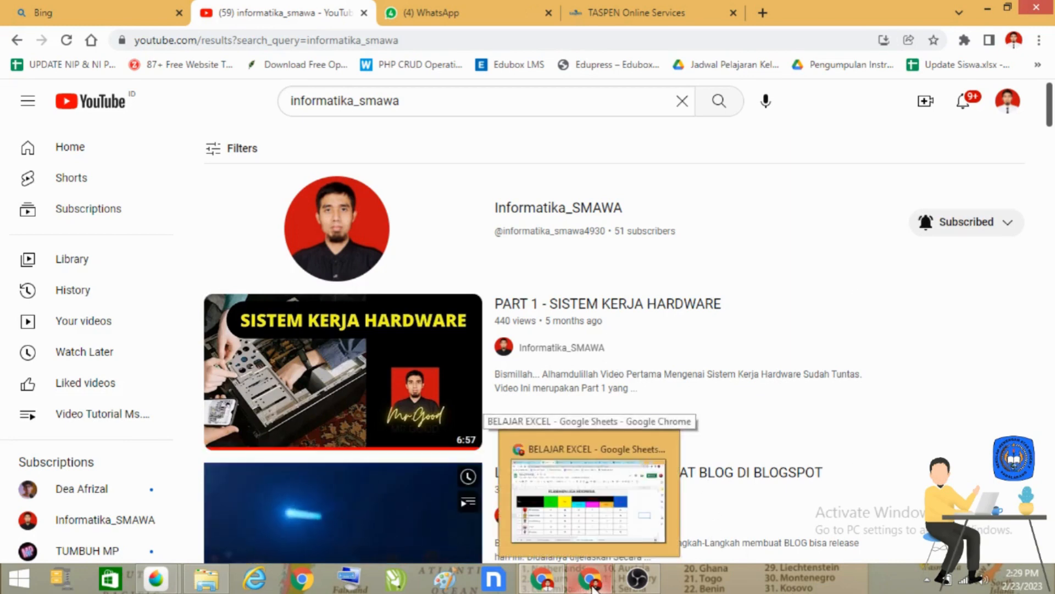
{"action": "left_click", "coordinate": [591, 495]}
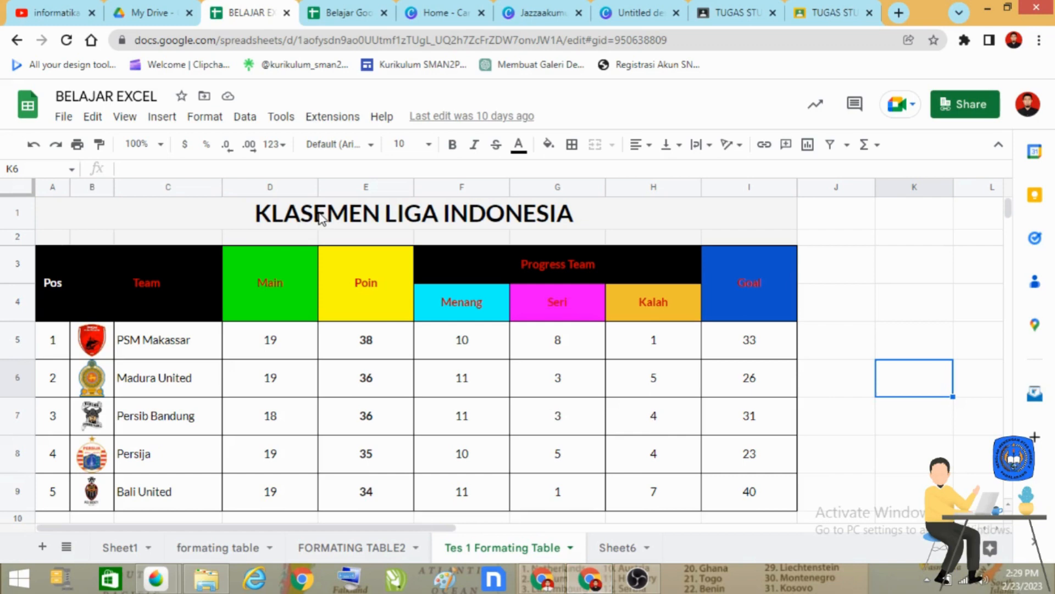
{"action": "scroll", "coordinate": [345, 299], "scroll_direction": "down", "scroll_amount": 2}
{"action": "scroll", "coordinate": [345, 299], "scroll_direction": "up", "scroll_amount": 2}
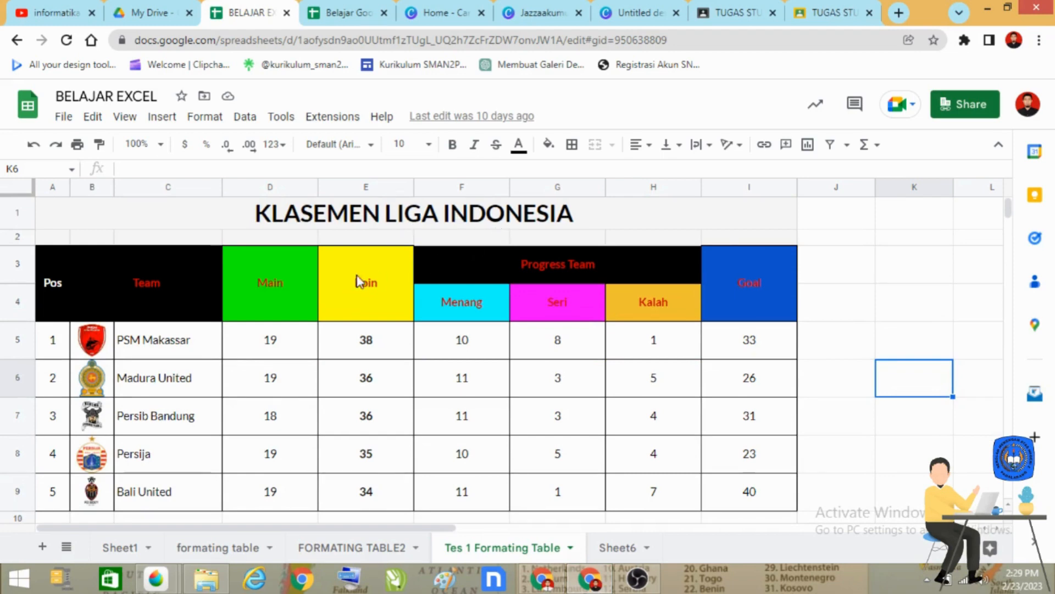
{"action": "scroll", "coordinate": [290, 315], "scroll_direction": "down", "scroll_amount": 2}
{"action": "scroll", "coordinate": [290, 315], "scroll_direction": "up", "scroll_amount": 2}
{"action": "left_click", "coordinate": [96, 347]}
{"action": "left_click", "coordinate": [97, 385]}
{"action": "left_click", "coordinate": [98, 427]}
{"action": "left_click", "coordinate": [100, 467]}
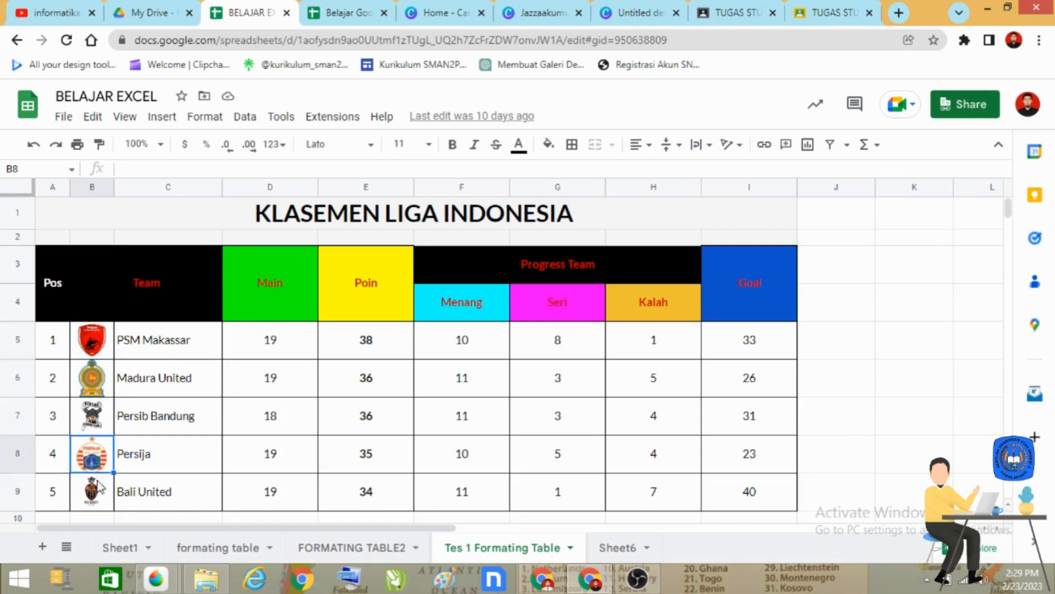
{"action": "left_click", "coordinate": [98, 484]}
{"action": "mouse_move", "coordinate": [185, 338]}
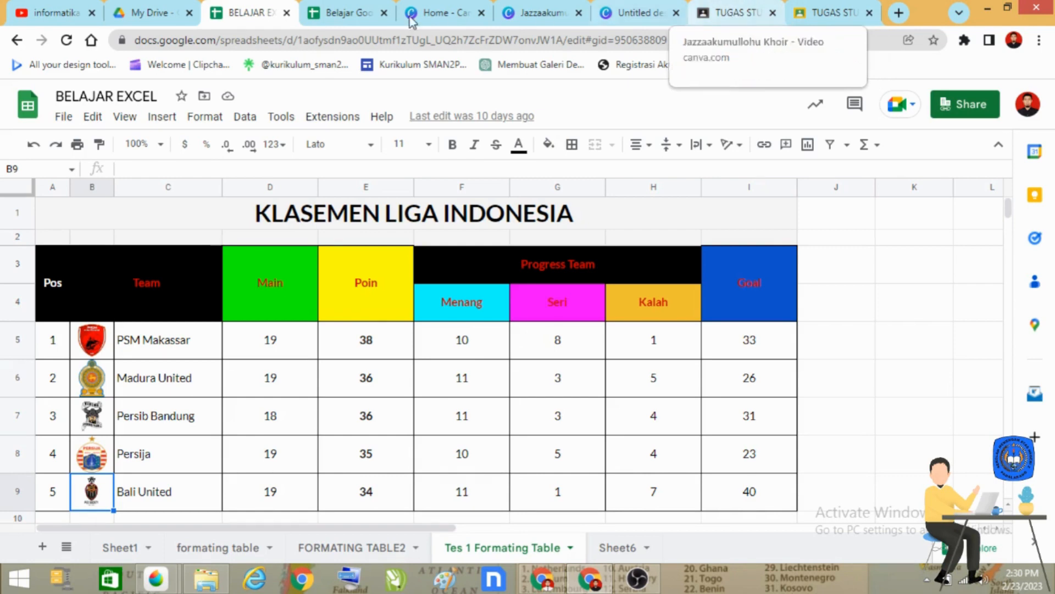
{"action": "left_click", "coordinate": [349, 17]}
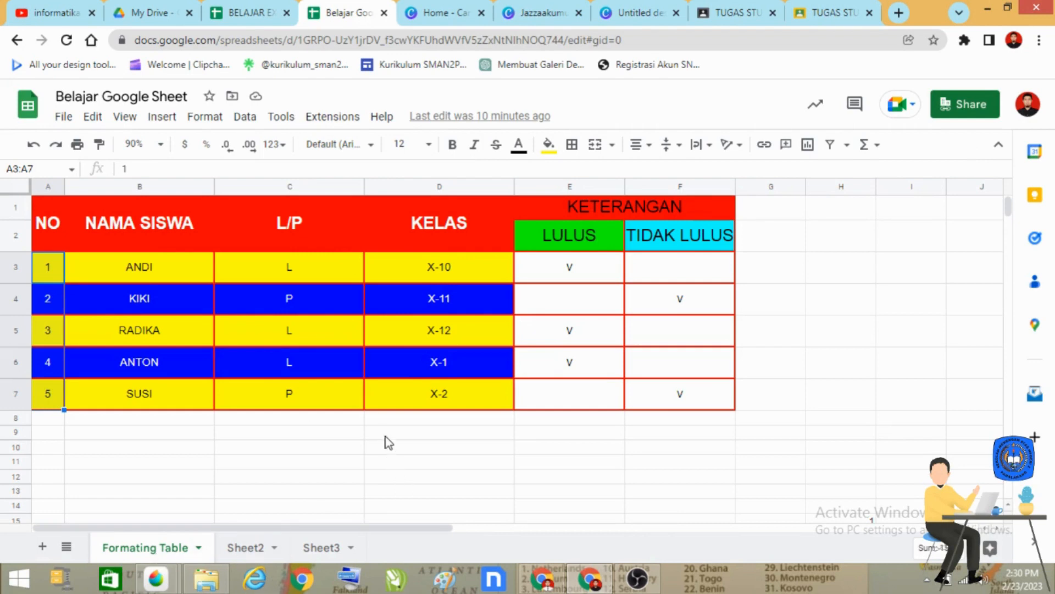
{"action": "left_click", "coordinate": [251, 13]}
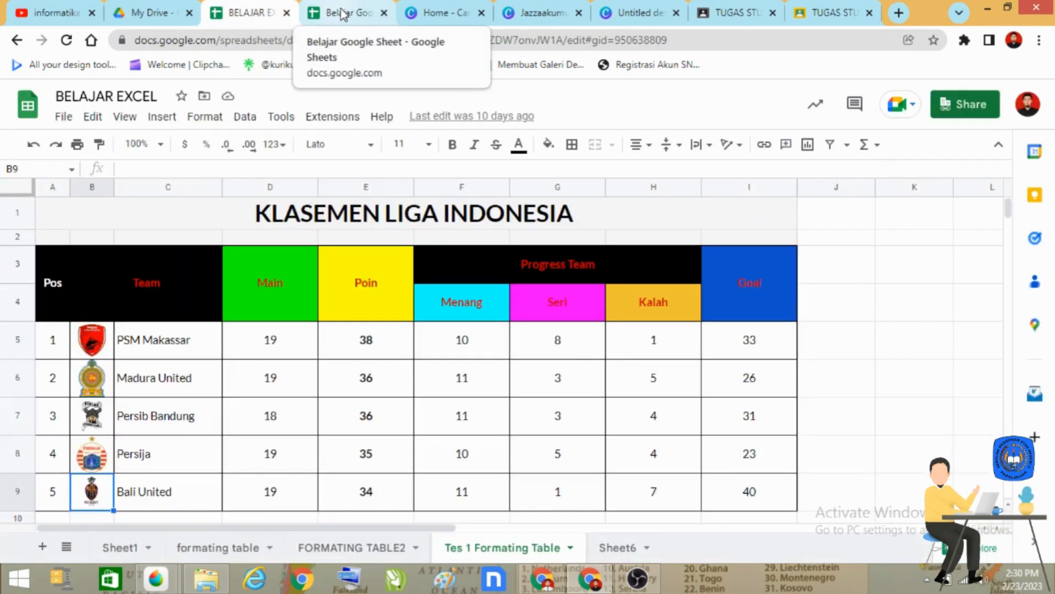
In the Belajar Google Sheet file, rename Sheet2 as TES 1 FORMATING TABLE
{"action": "left_click", "coordinate": [341, 13]}
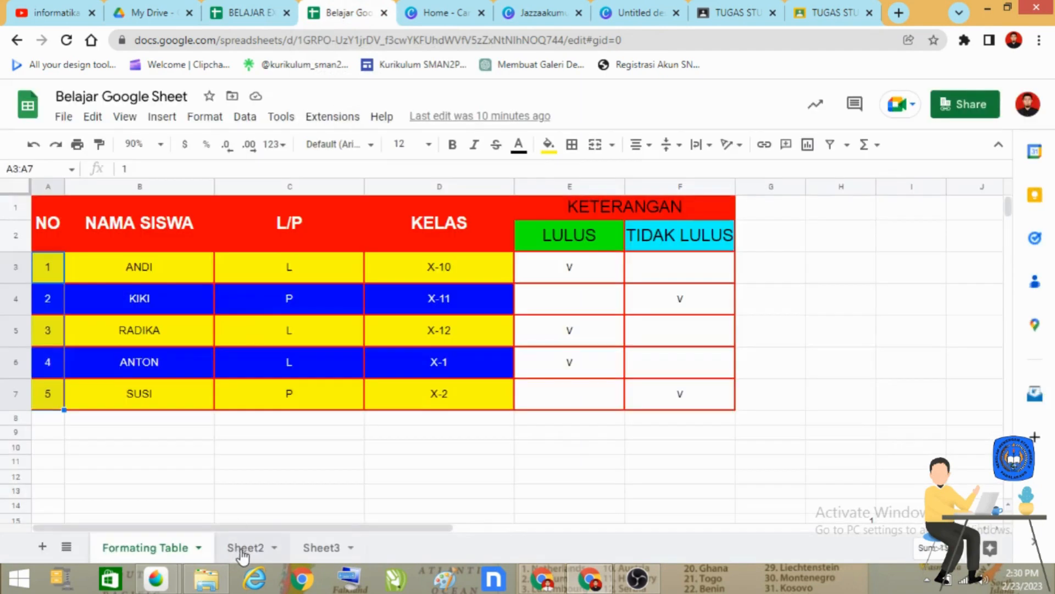
{"action": "left_click", "coordinate": [259, 553]}
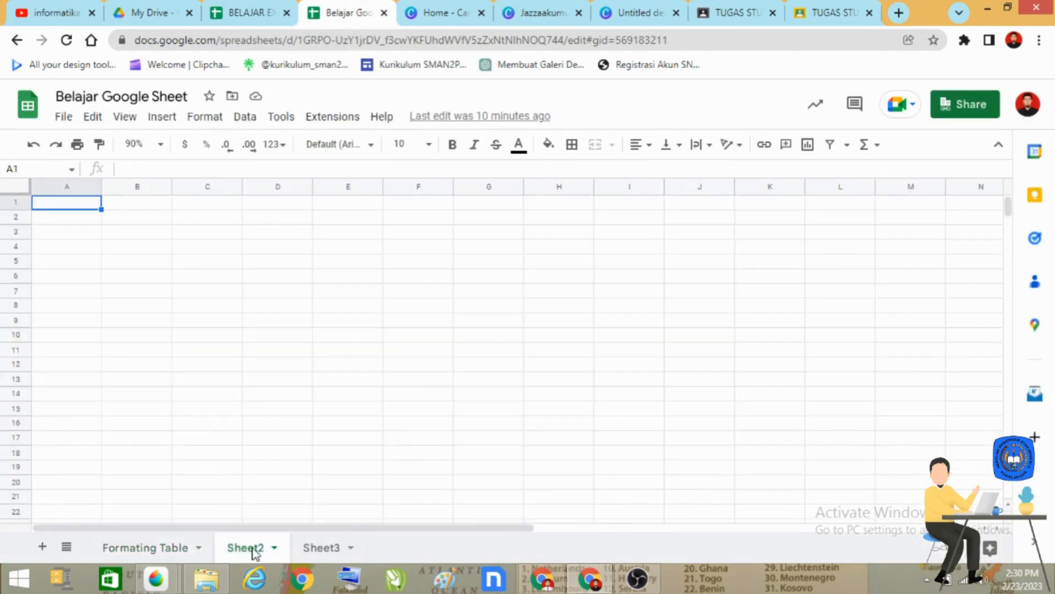
{"action": "left_click", "coordinate": [151, 552]}
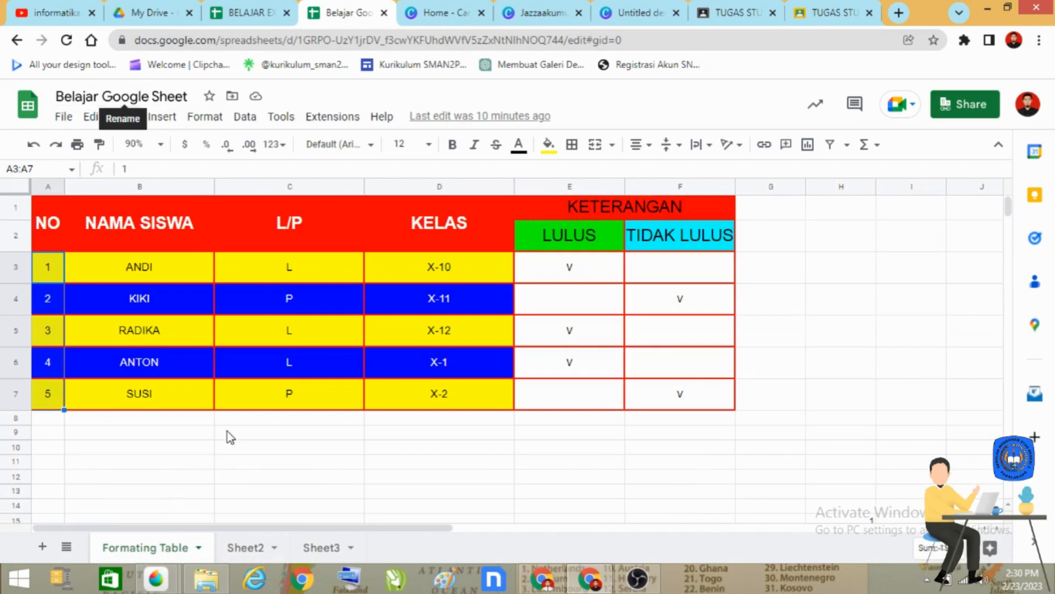
{"action": "left_click", "coordinate": [256, 554]}
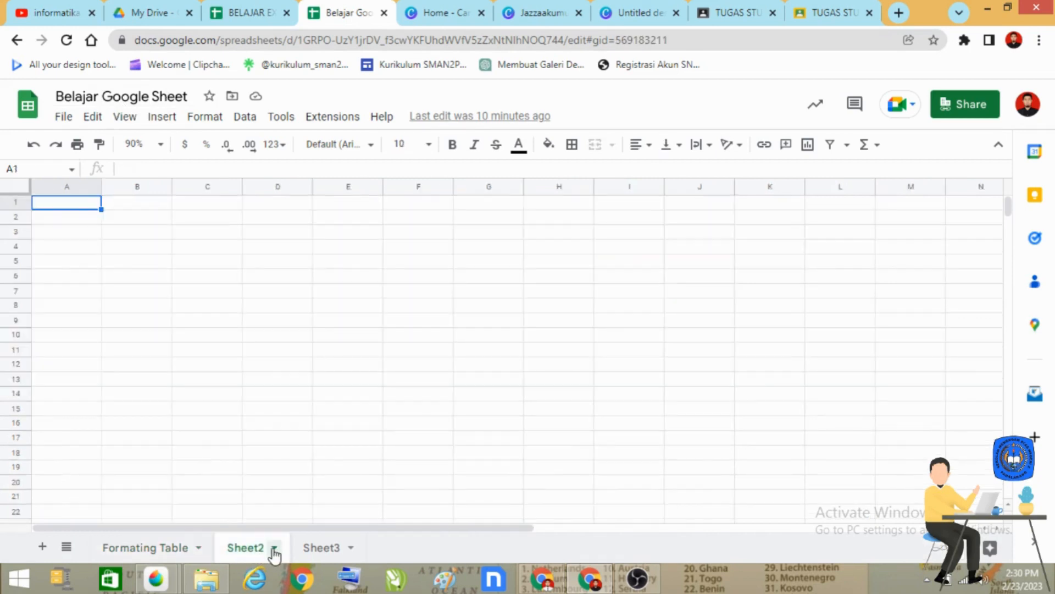
{"action": "left_click", "coordinate": [274, 548]}
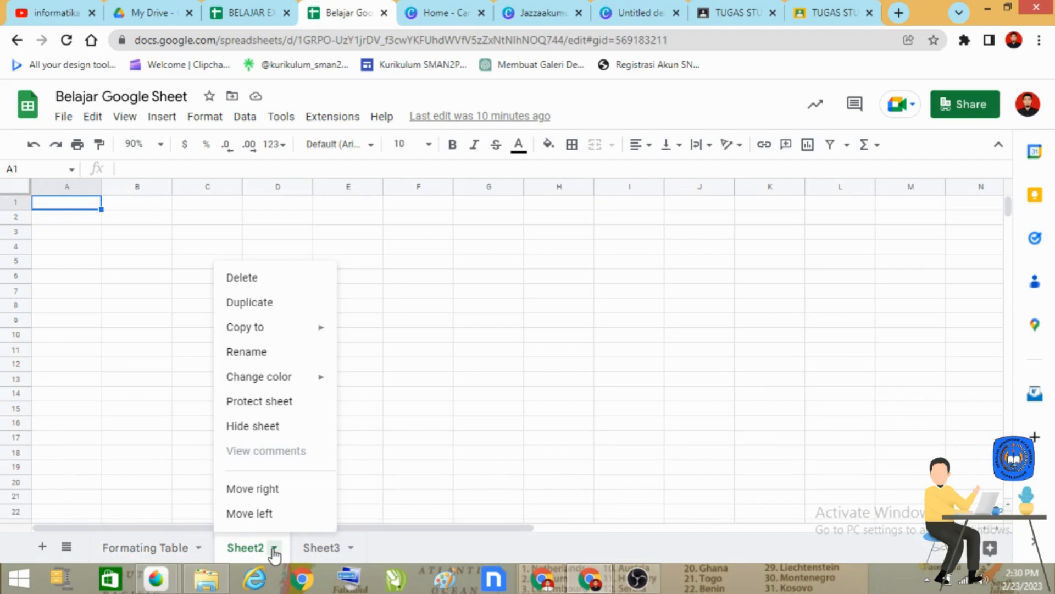
{"action": "left_click", "coordinate": [271, 358]}
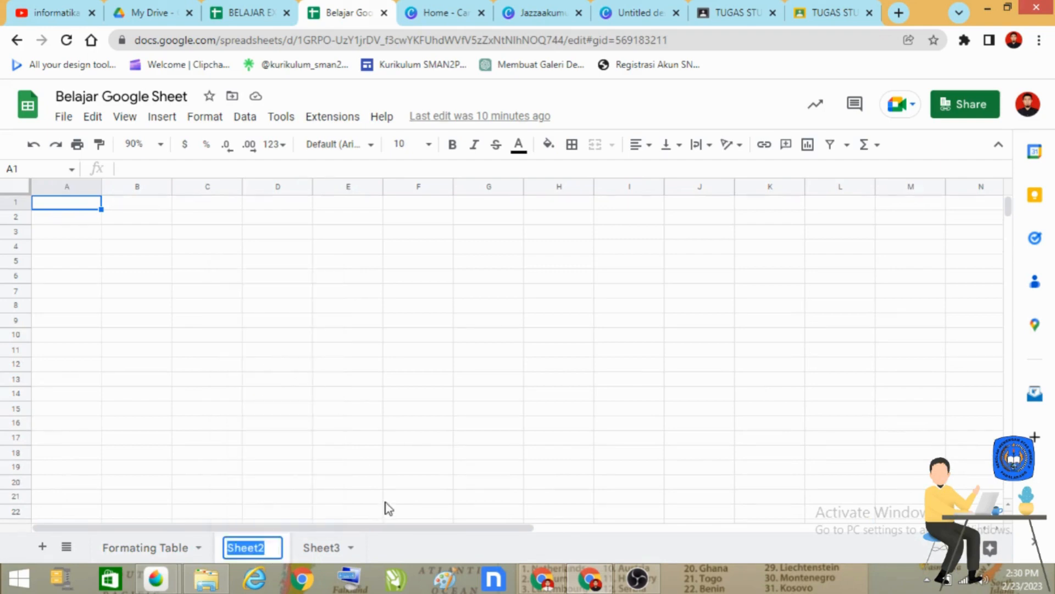
{"action": "type", "text": "TES "}
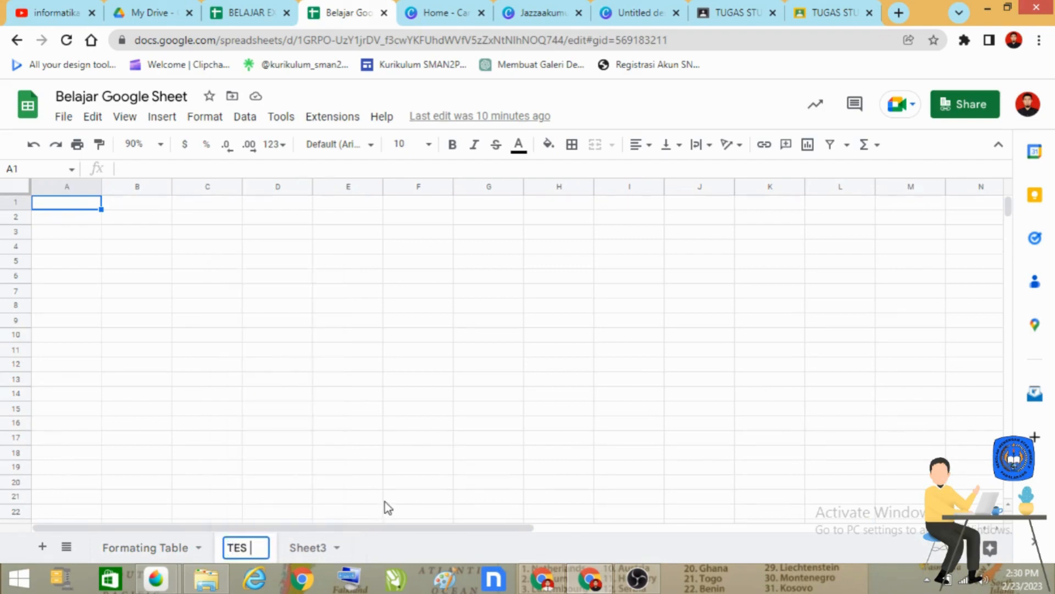
{"action": "type", "text": "1"}
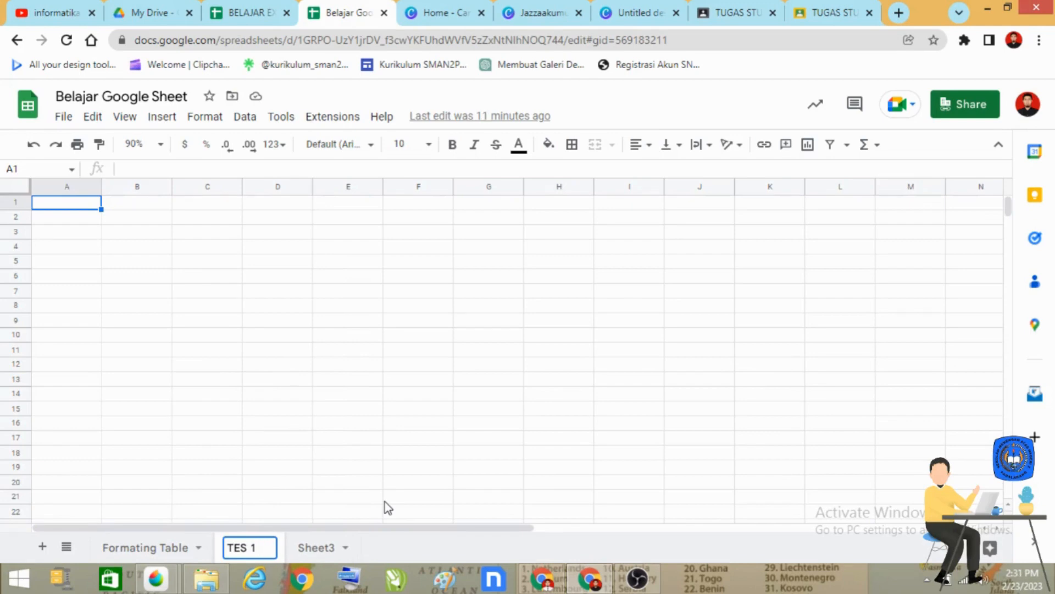
{"action": "type", "text": " FORMAI"}
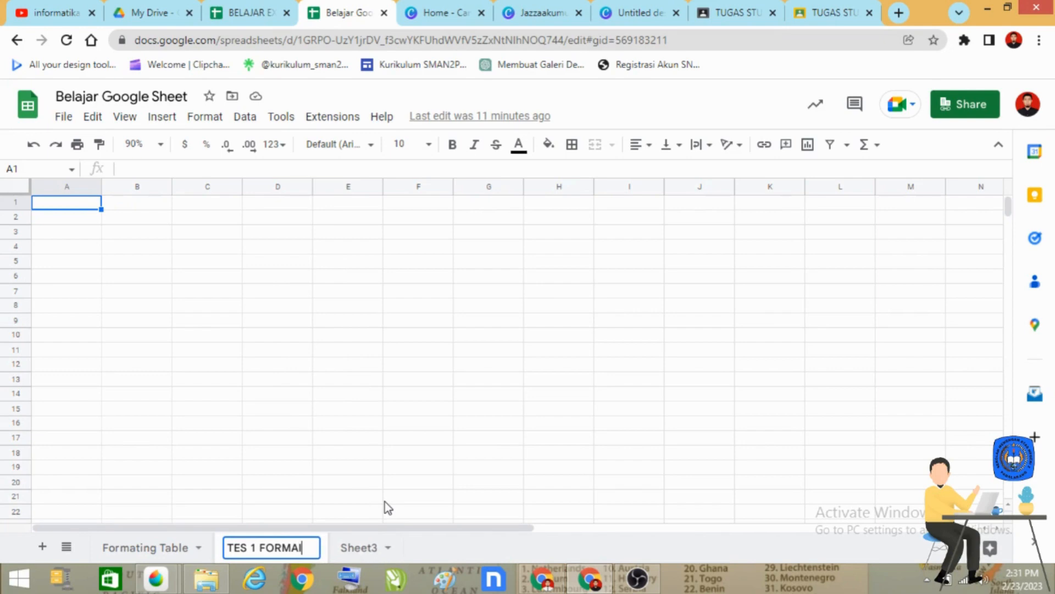
{"action": "key", "text": "BackSpace"}
{"action": "type", "text": "TING TA"}
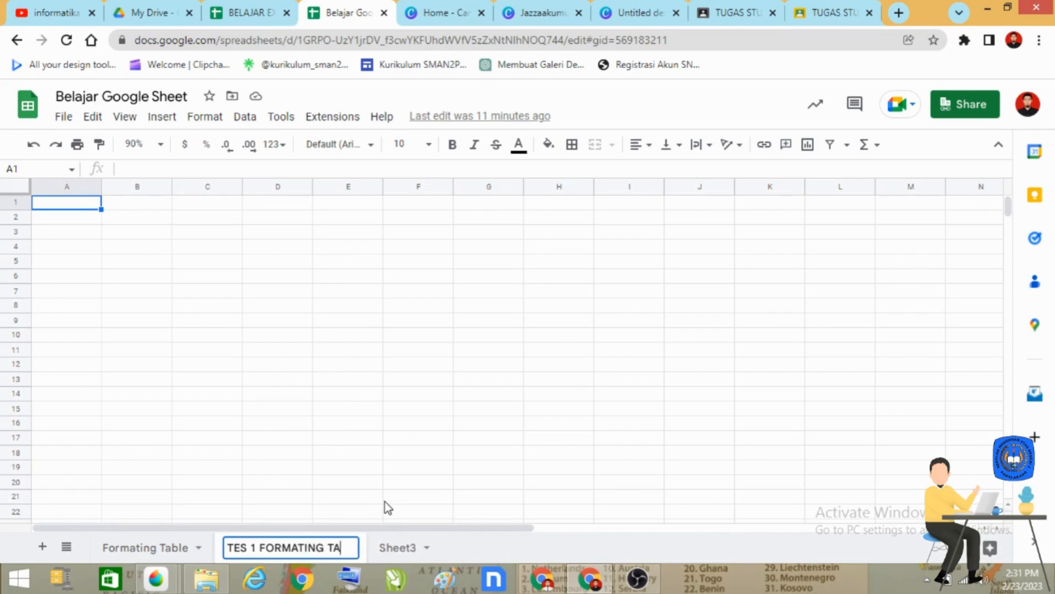
{"action": "type", "text": "BLE"}
{"action": "key", "text": "Return"}
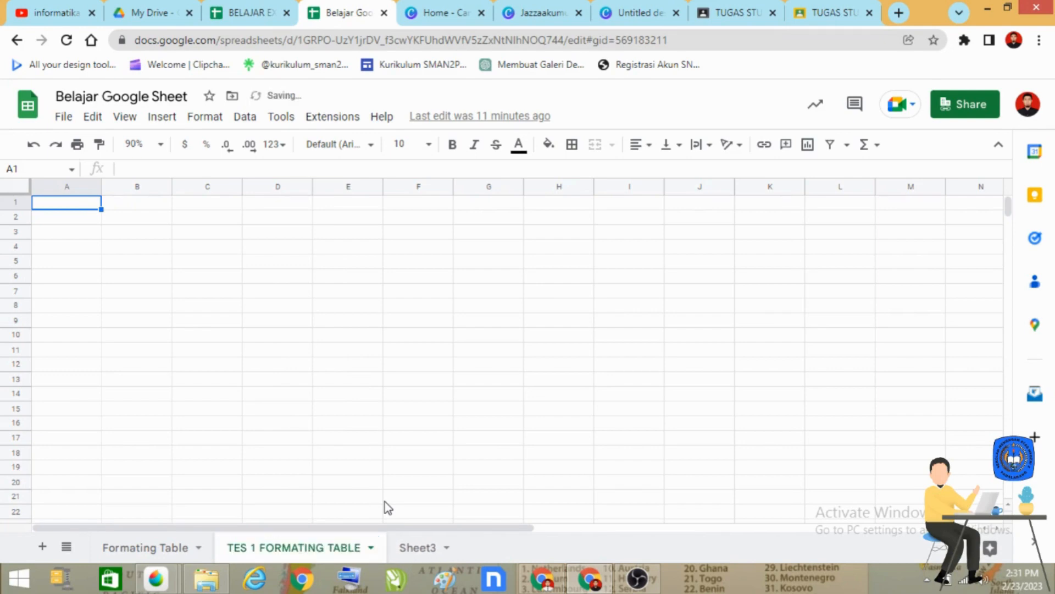
Enter the title KLASEMEN LIGA INDONESIA in cell A1 of the TES 1 FORMATING TABLE sheet, following the reference table
{"action": "left_click", "coordinate": [154, 560]}
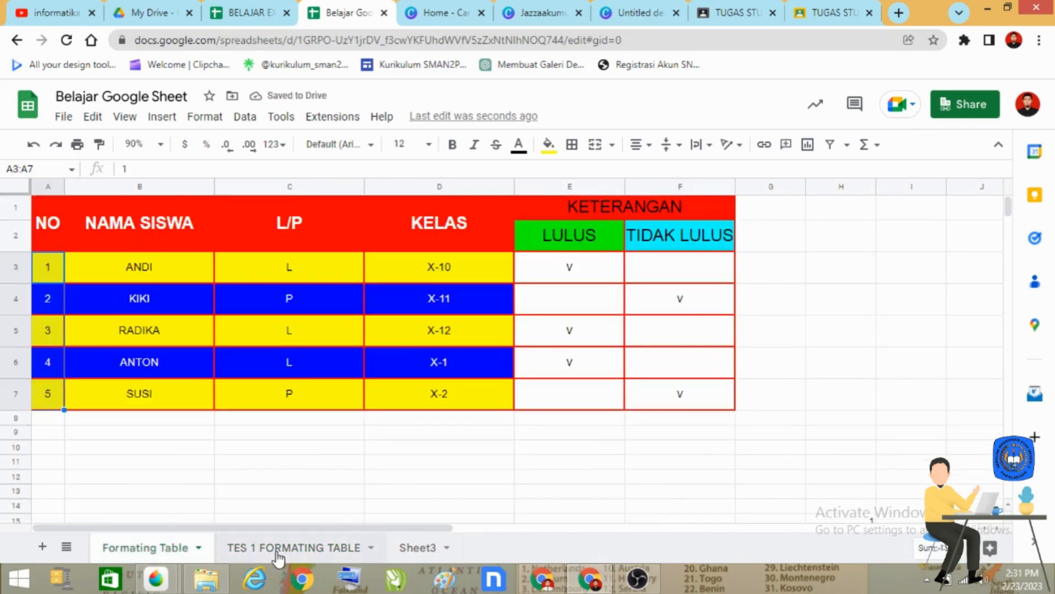
{"action": "left_click", "coordinate": [279, 558]}
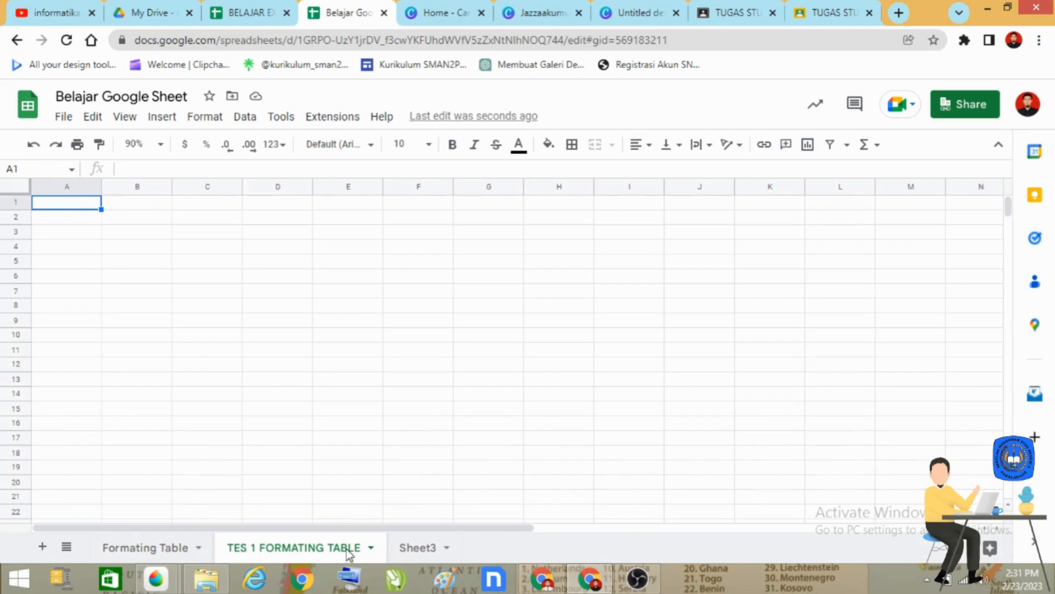
{"action": "left_click", "coordinate": [253, 16]}
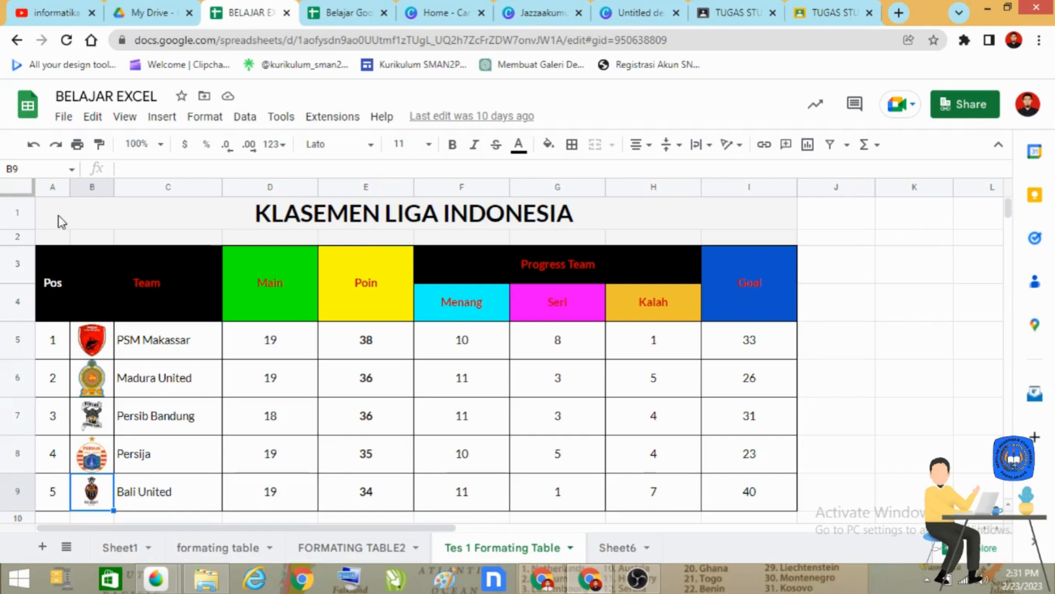
{"action": "left_click", "coordinate": [355, 15]}
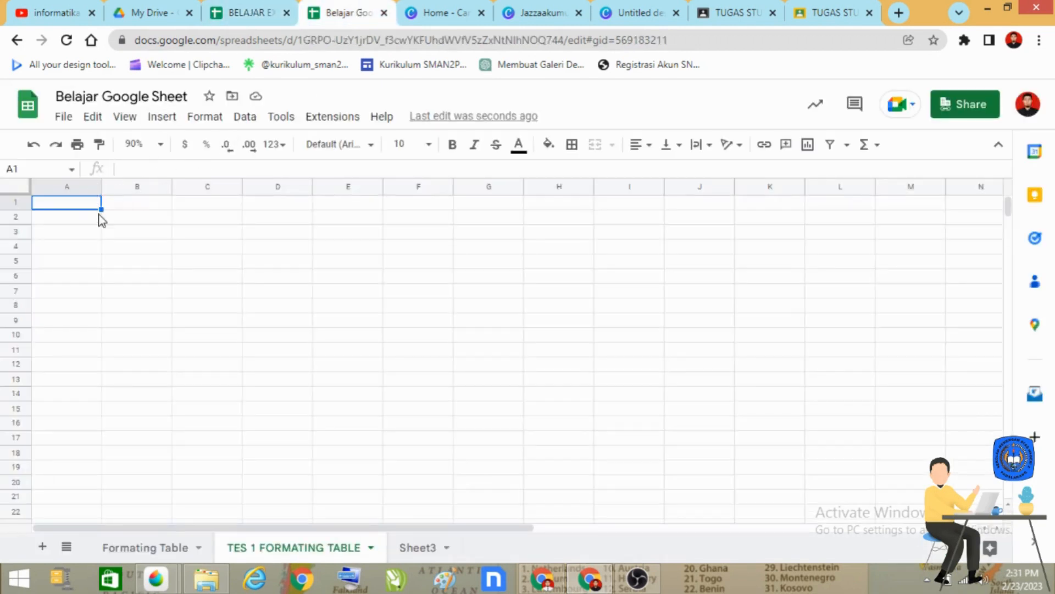
{"action": "type", "text": "klas"}
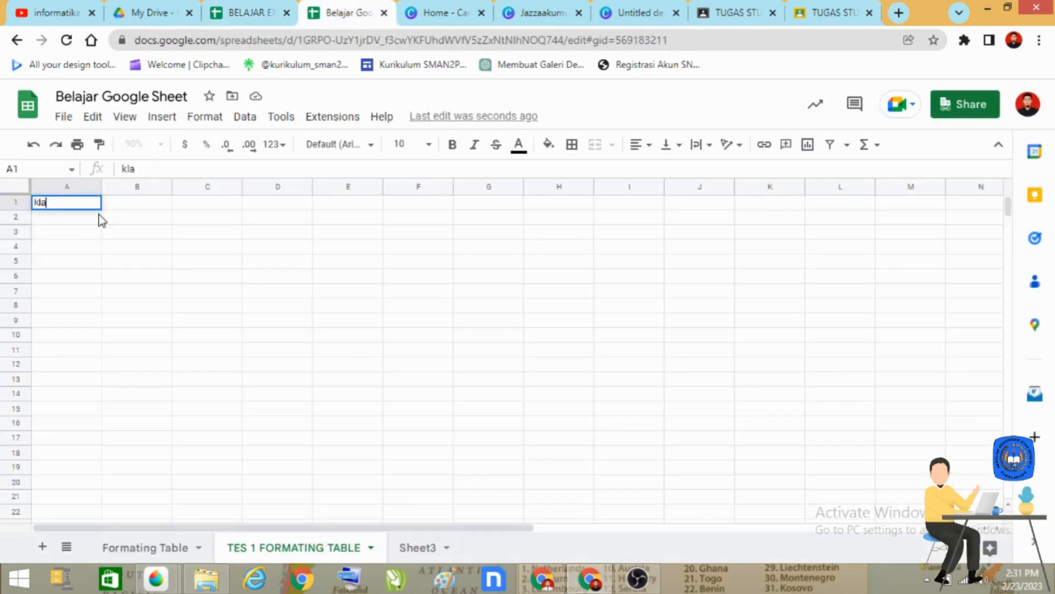
{"action": "key", "text": "BackSpace"}
{"action": "key", "text": "BackSpace"}
{"action": "key", "text": "BackSpace"}
{"action": "key", "text": "BackSpace"}
{"action": "type", "text": "KLASEMEN LIGA"}
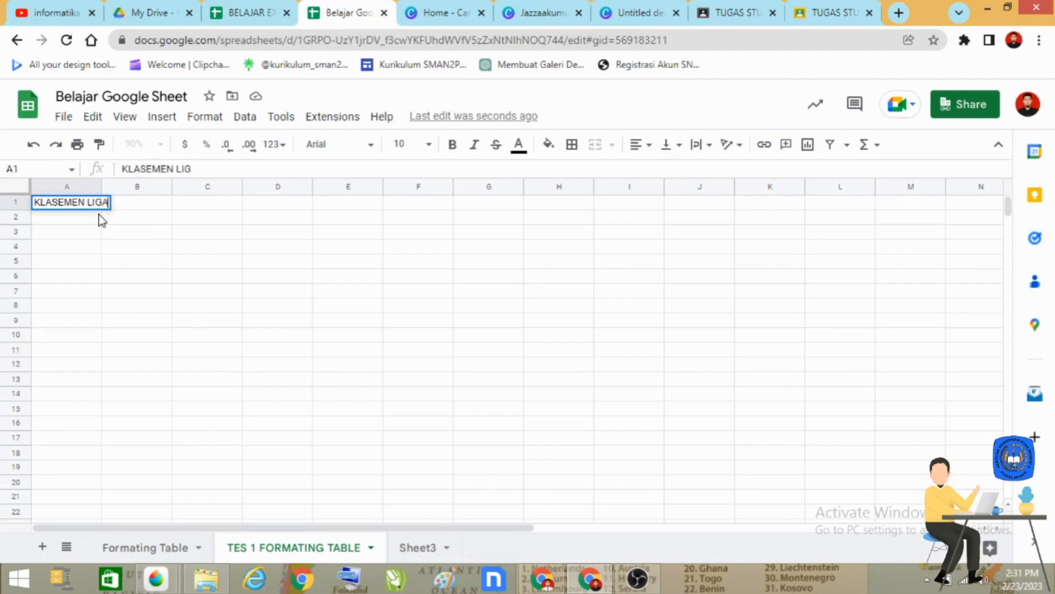
{"action": "type", "text": " INDONESIA"}
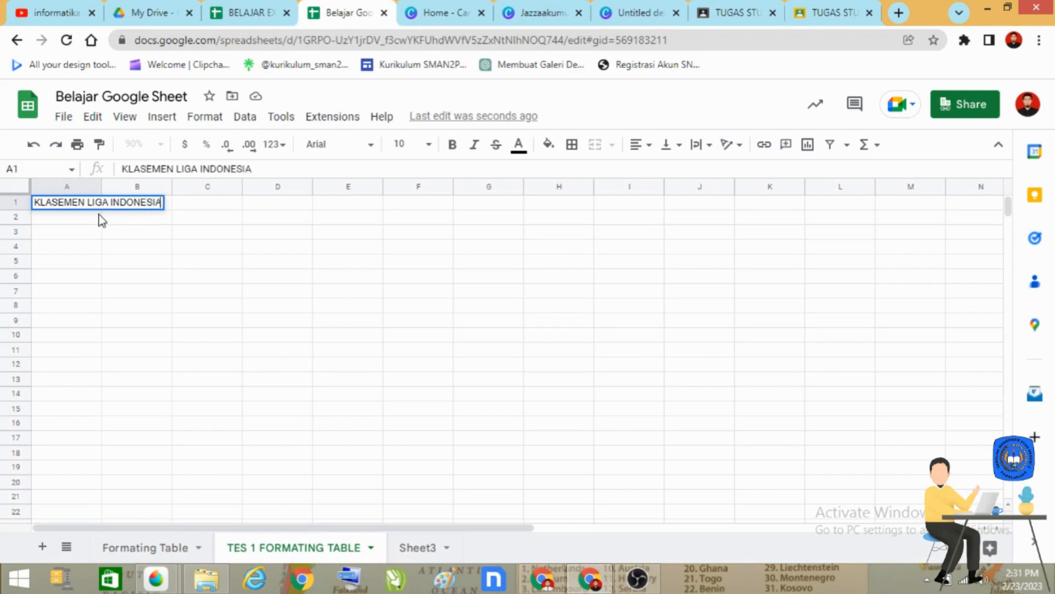
{"action": "key", "text": "Return"}
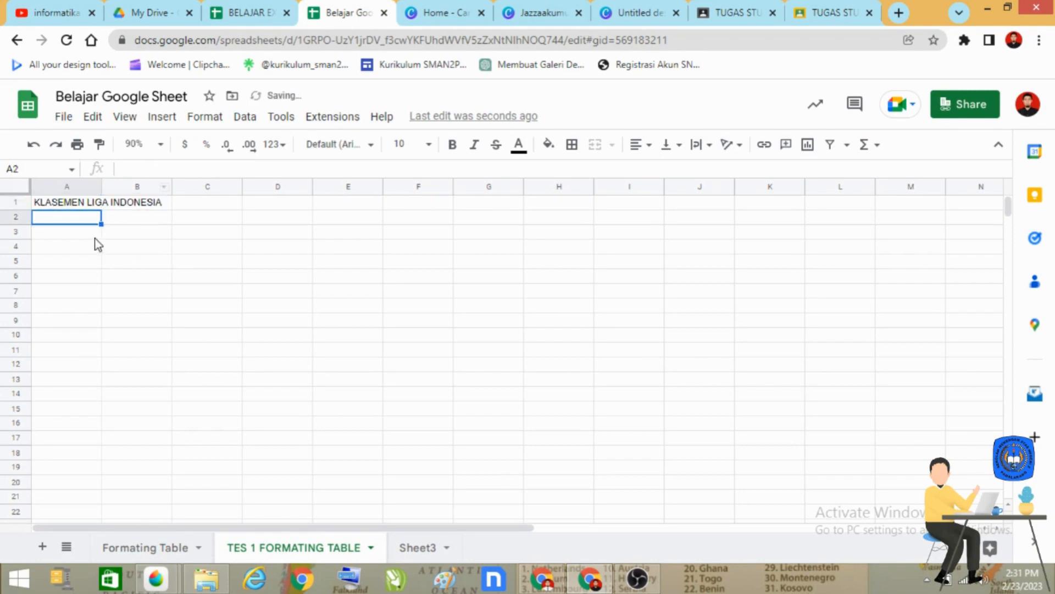
Check the reference table's header row, and enter the header POS in cell A3 of the TES 1 FORMATING TABLE sheet
{"action": "left_click", "coordinate": [257, 12]}
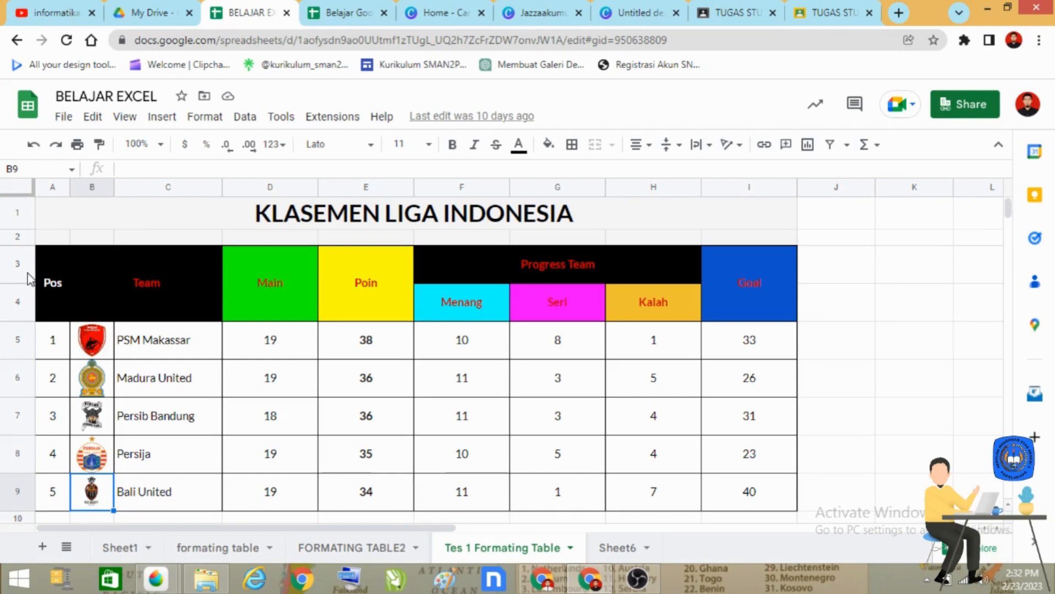
{"action": "mouse_move", "coordinate": [128, 362]}
{"action": "left_click", "coordinate": [352, 18]}
{"action": "left_click", "coordinate": [83, 236]}
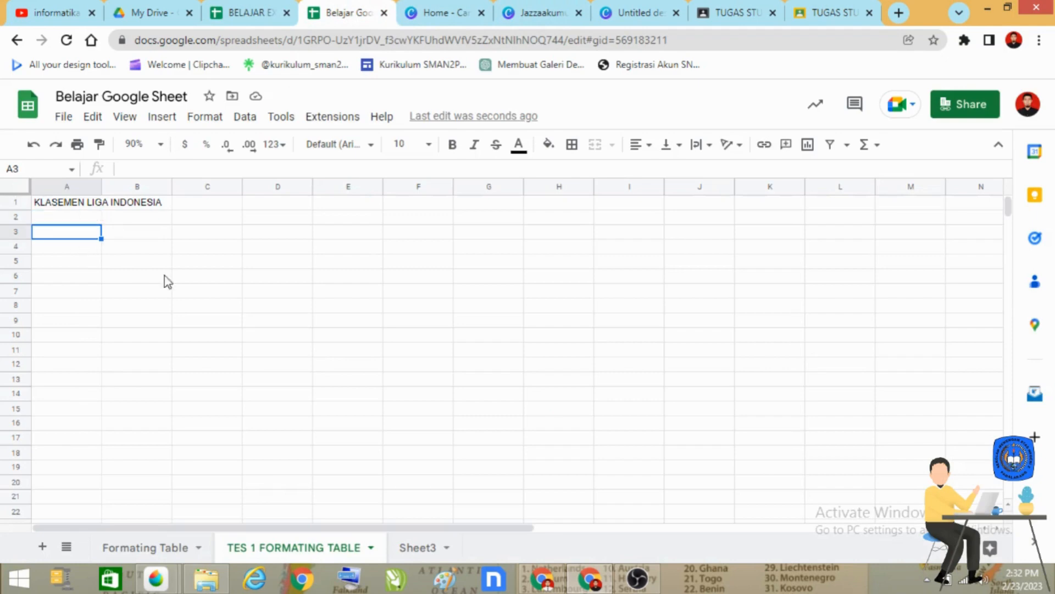
{"action": "type", "text": "po"}
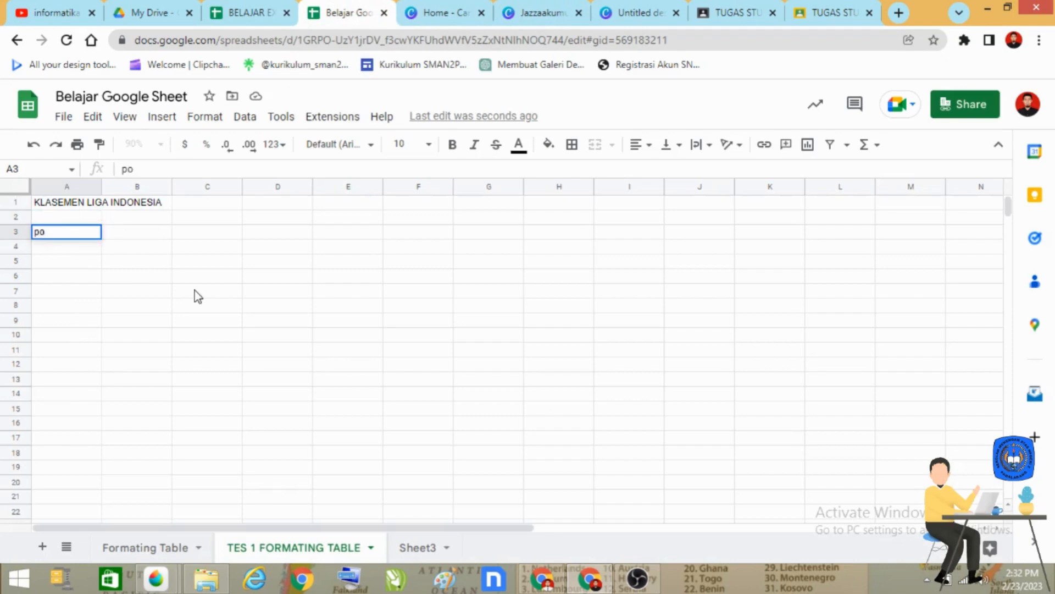
{"action": "key", "text": "BackSpace"}
{"action": "key", "text": "BackSpace"}
{"action": "type", "text": "POS"}
{"action": "key", "text": "Tab"}
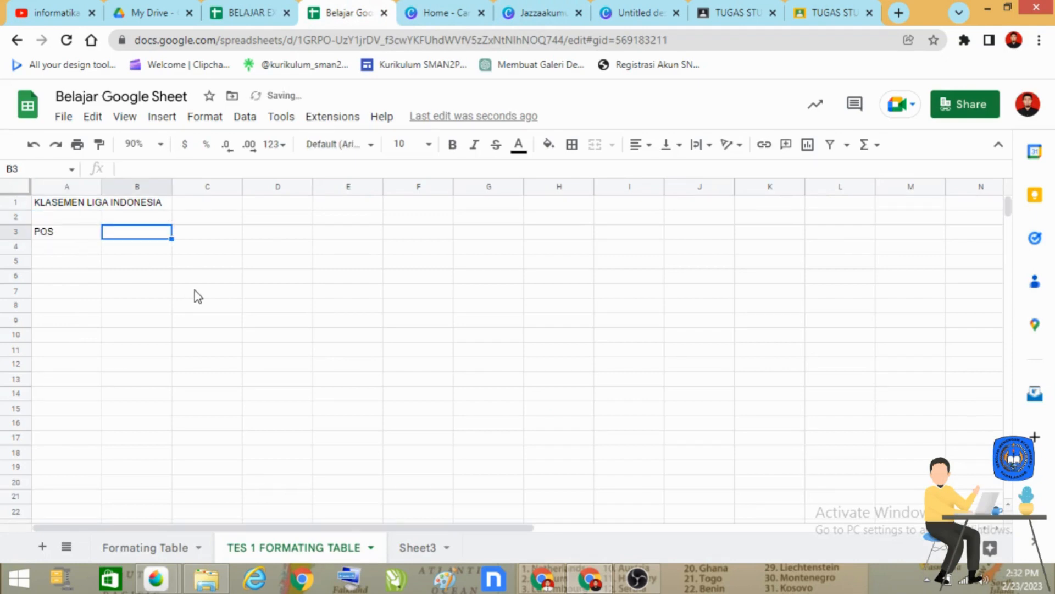
Look up the second column's header in the reference table and enter TEAM in cell B3 of the new sheet
{"action": "left_click", "coordinate": [239, 15]}
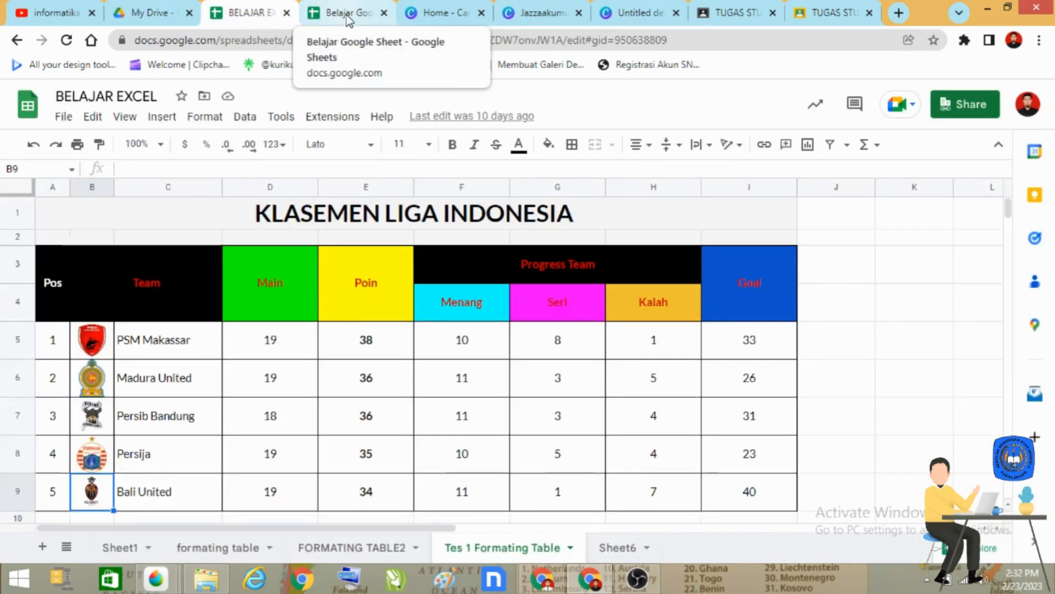
{"action": "left_click", "coordinate": [347, 15]}
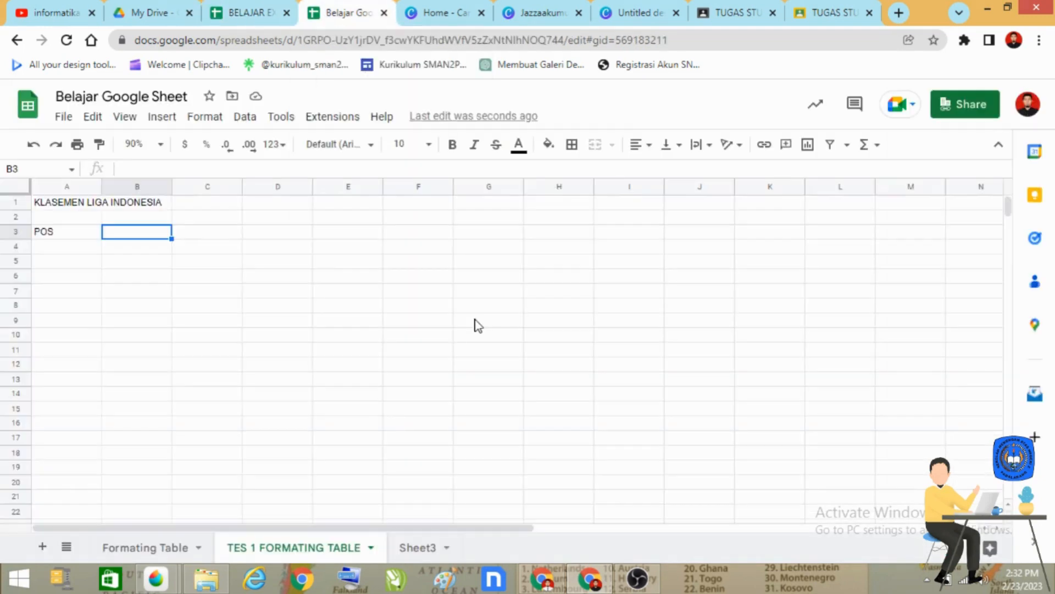
{"action": "type", "text": "TEAN"}
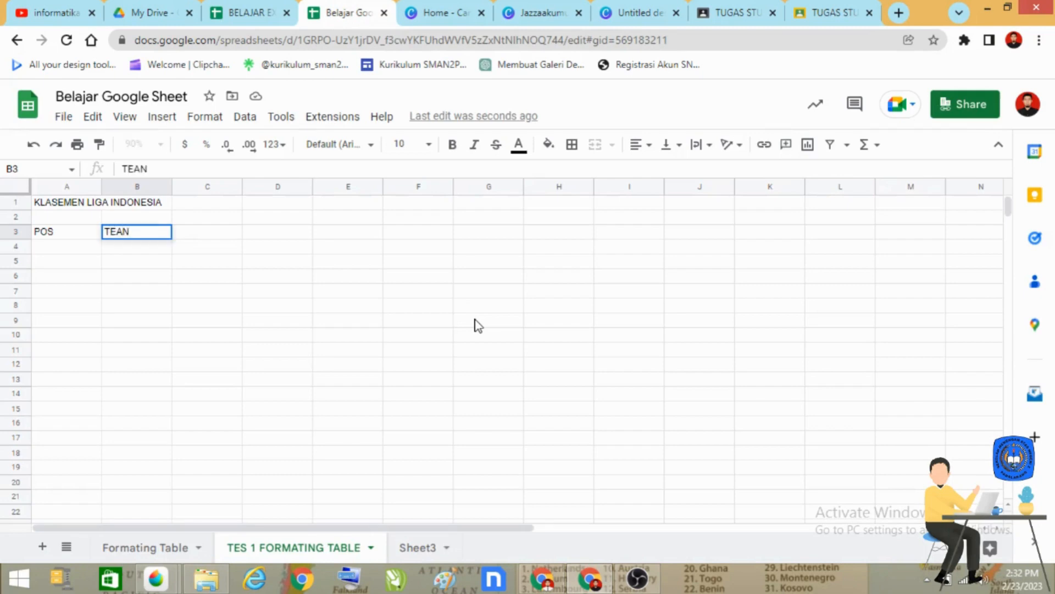
{"action": "key", "text": "BackSpace"}
{"action": "type", "text": "M"}
{"action": "key", "text": "Tab"}
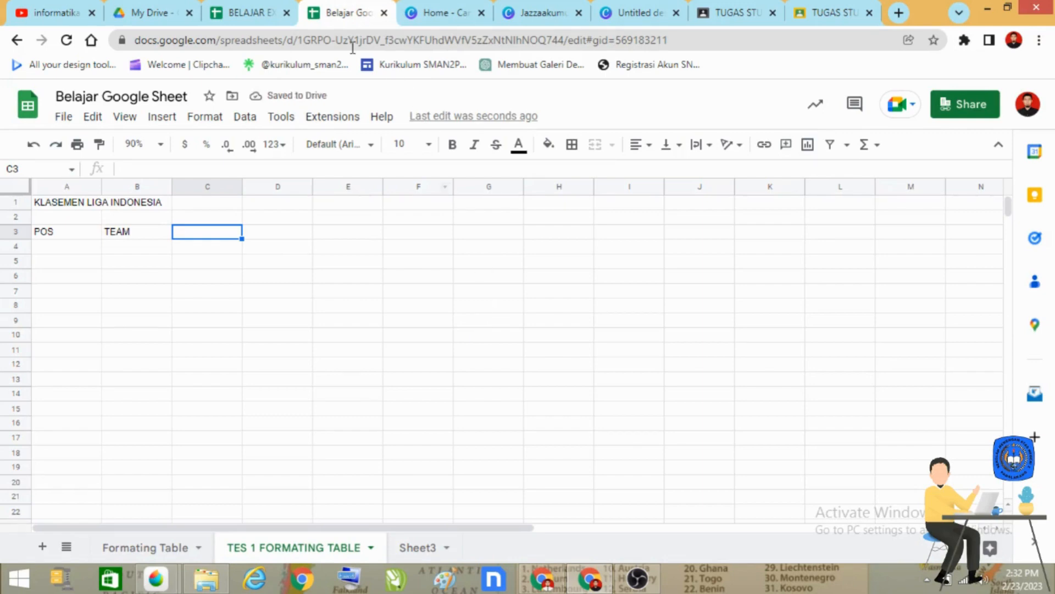
Check the columns after Team in the BELAJAR EXCEL reference table, and enter the headers MAIN in D3 and POIN in E3 of the new sheet
{"action": "left_click", "coordinate": [260, 12]}
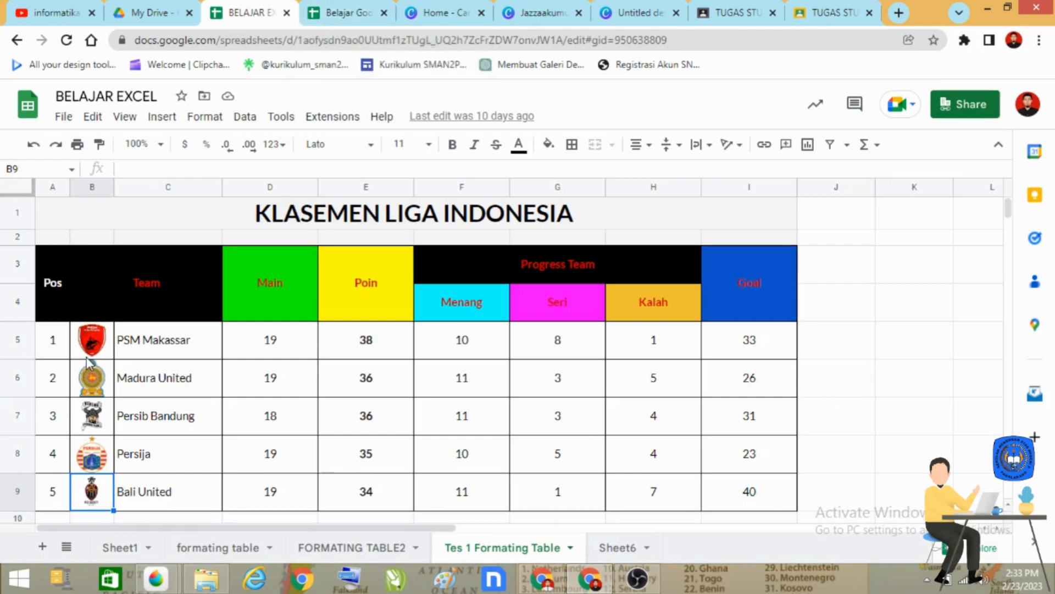
{"action": "mouse_move", "coordinate": [152, 346]}
{"action": "left_click", "coordinate": [345, 11]}
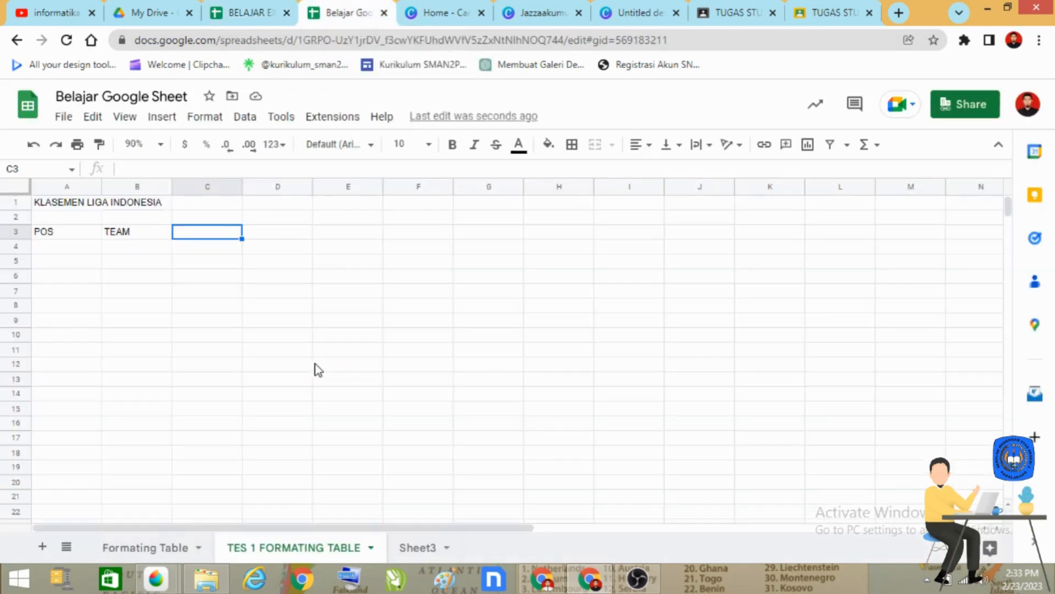
{"action": "left_click", "coordinate": [280, 236]}
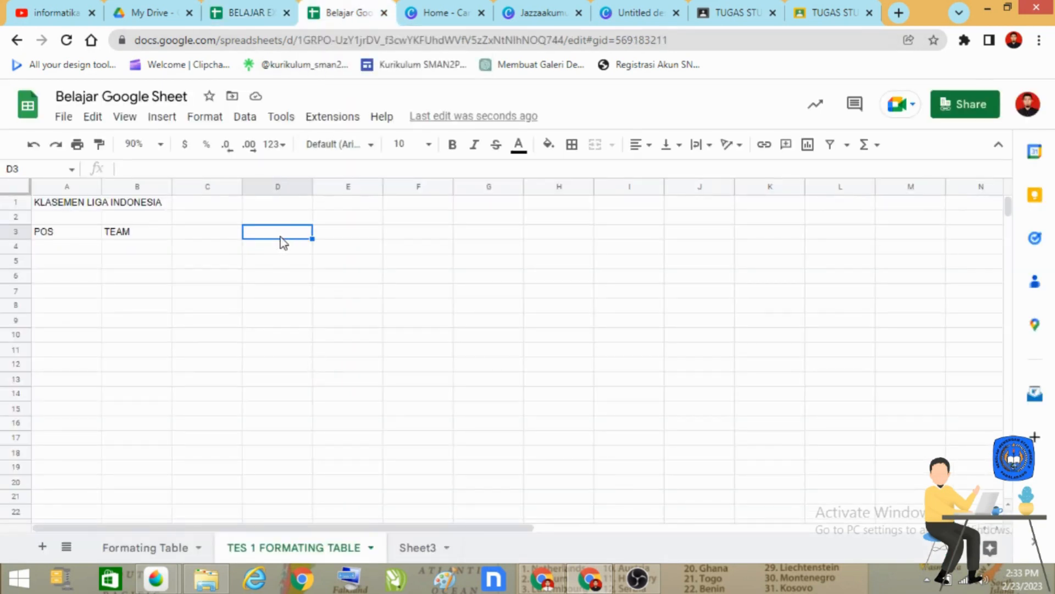
{"action": "type", "text": "MAIN"}
{"action": "key", "text": "Tab"}
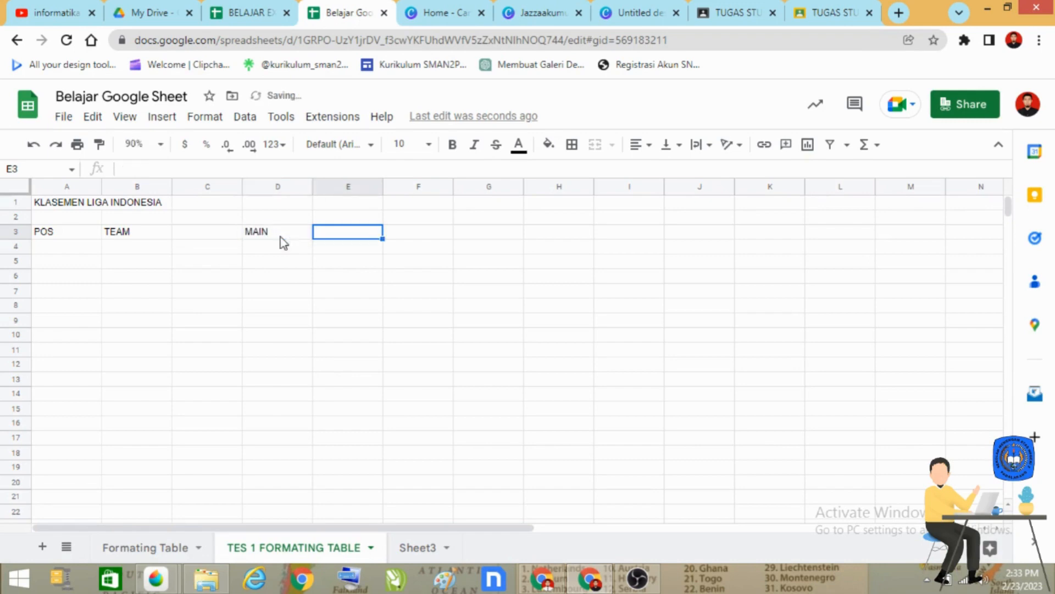
{"action": "type", "text": "POI"}
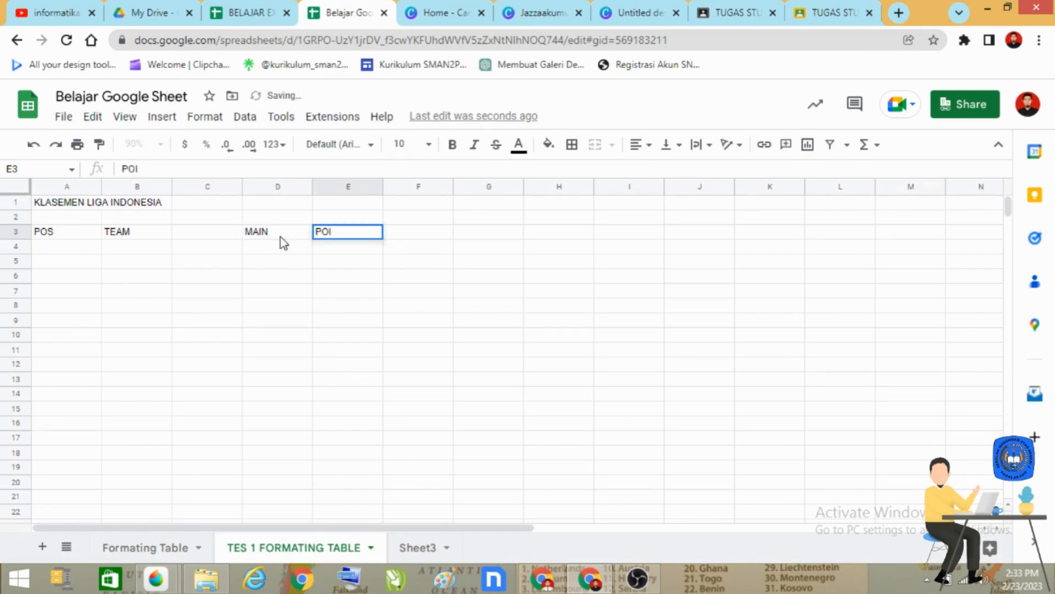
{"action": "type", "text": "N"}
{"action": "key", "text": "Tab"}
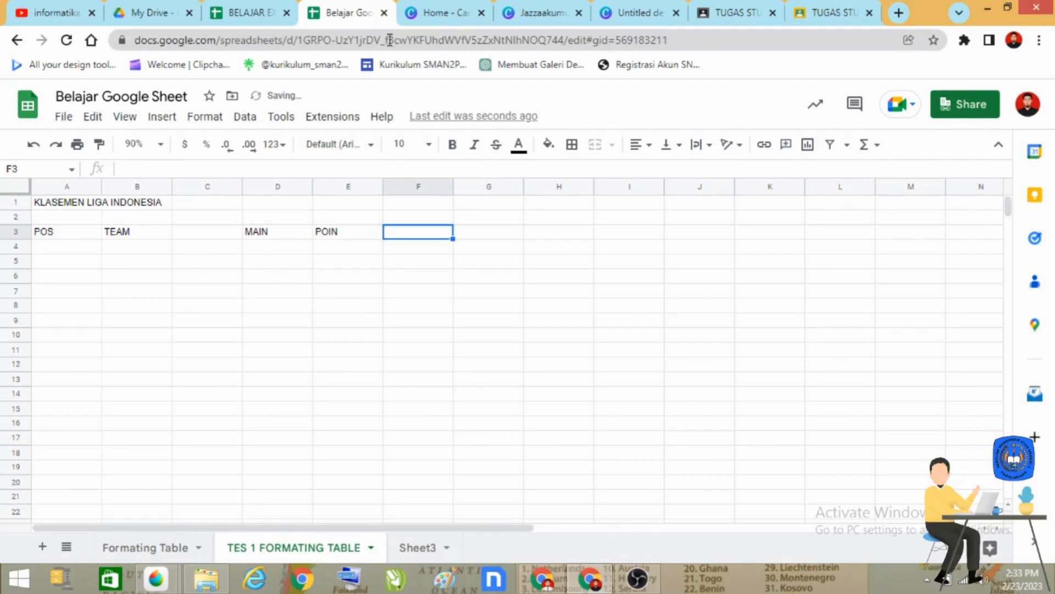
Look up the header following Poin in the reference table and enter PROGRESS TEAM in cell F3 of the new sheet
{"action": "left_click", "coordinate": [270, 12]}
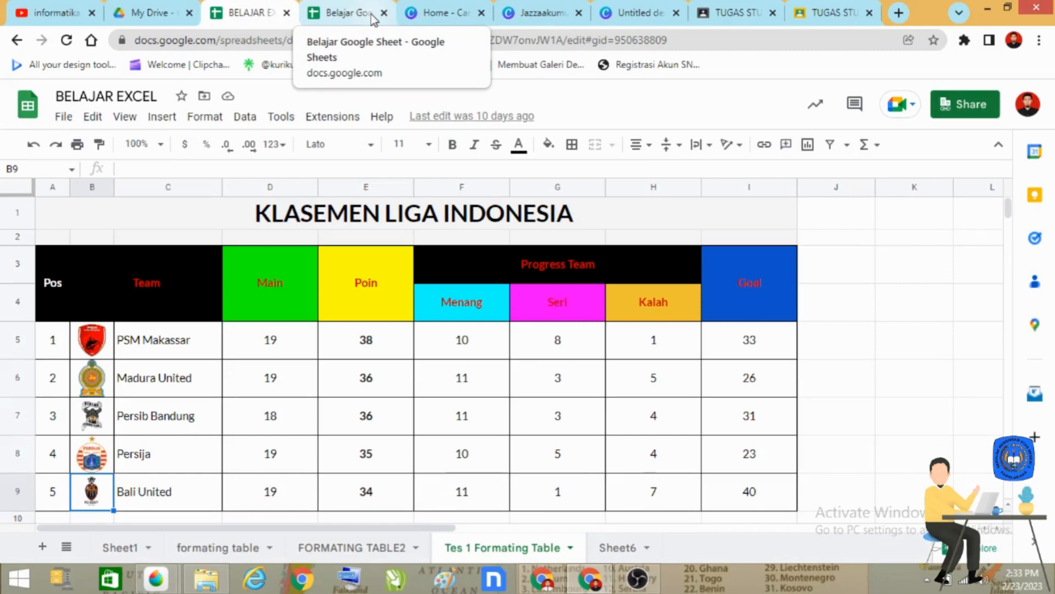
{"action": "left_click", "coordinate": [371, 14]}
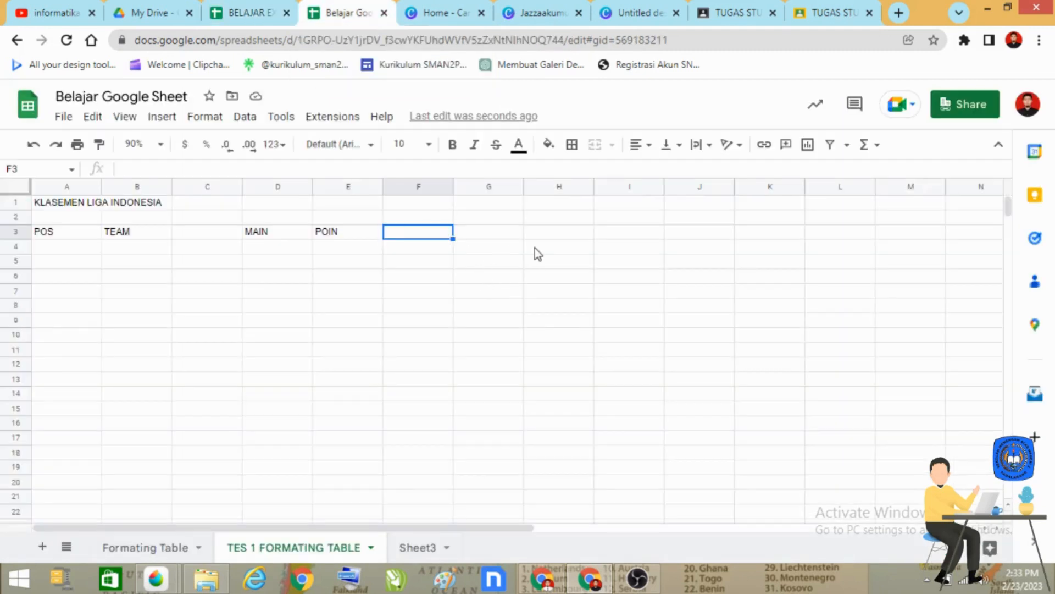
{"action": "type", "text": "PROPR"}
{"action": "key", "text": "BackSpace"}
{"action": "key", "text": "BackSpace"}
{"action": "type", "text": "GR"}
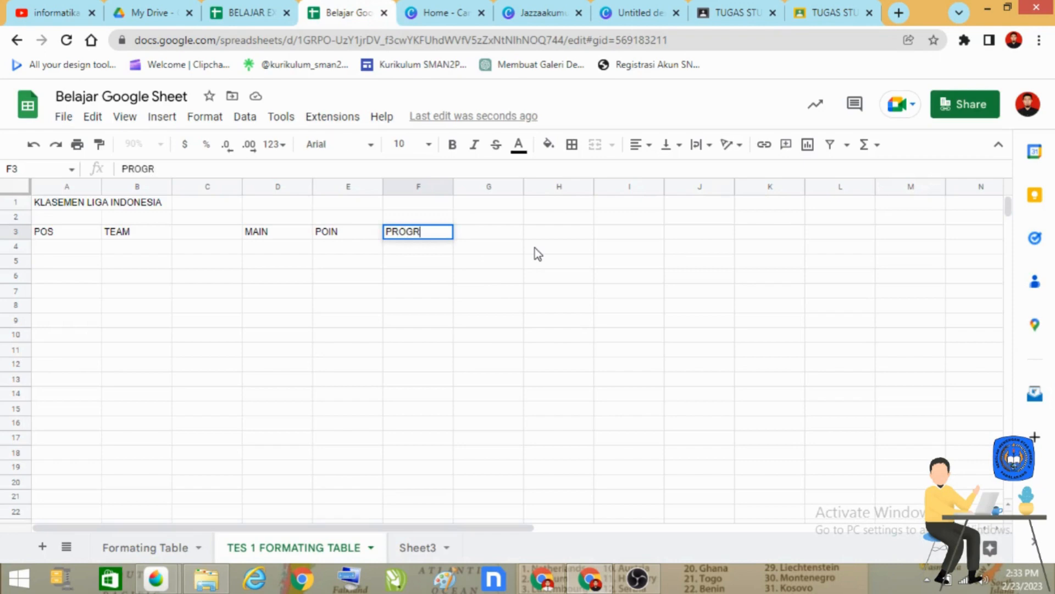
{"action": "type", "text": "ESS TEAM"}
{"action": "key", "text": "Return"}
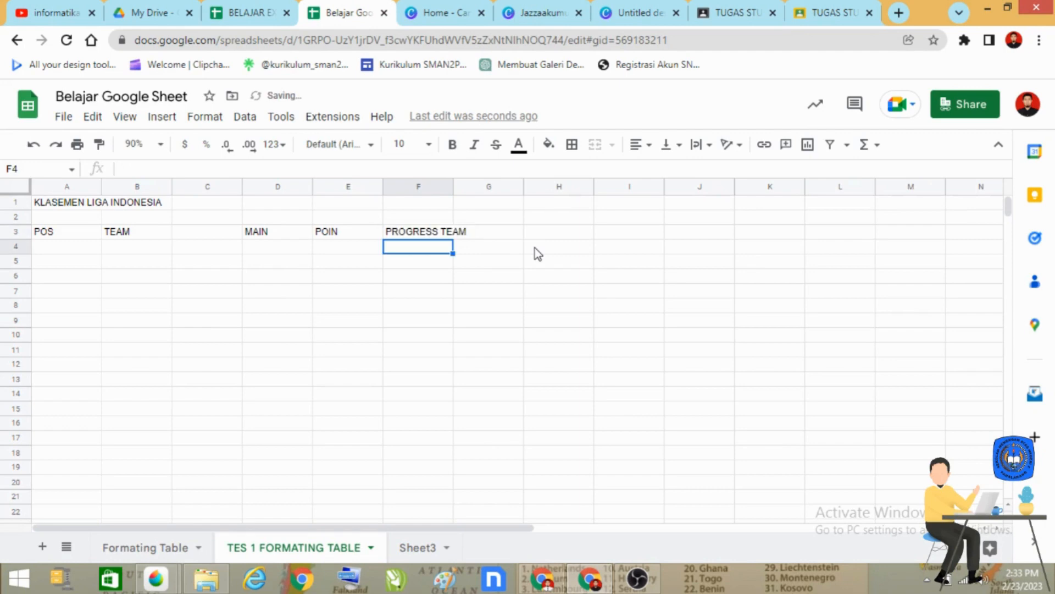
{"action": "type", "text": "MAIN"}
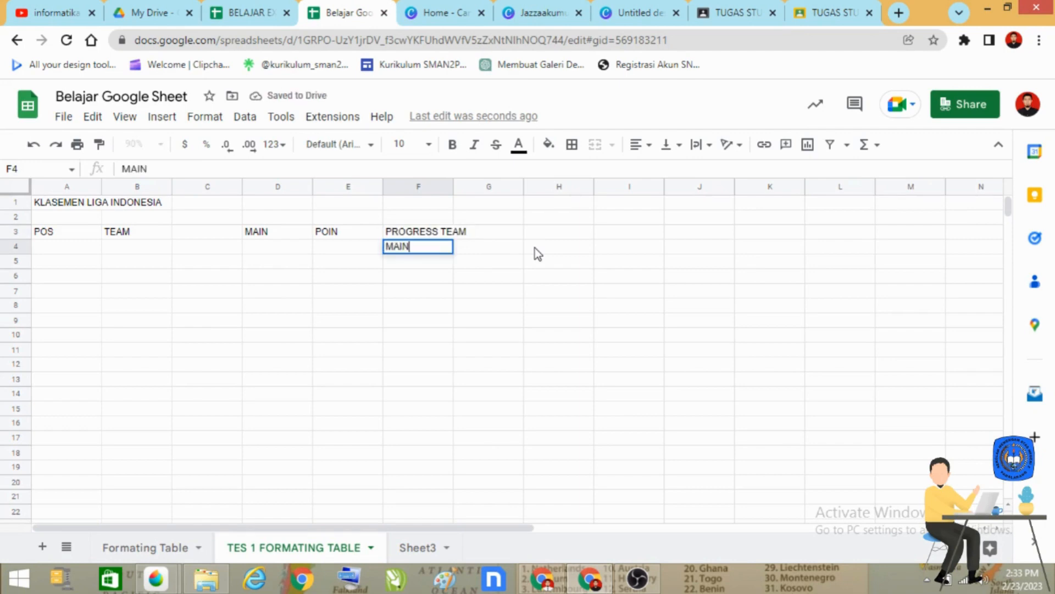
{"action": "key", "text": "Tab"}
{"action": "type", "text": "S"}
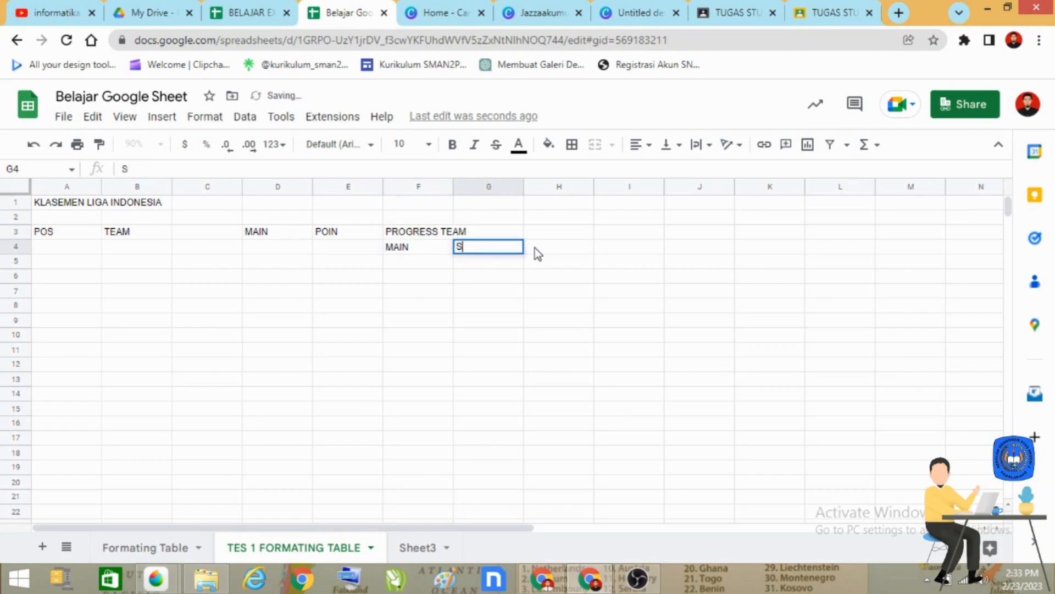
{"action": "key", "text": "BackSpace"}
{"action": "key", "text": "Left"}
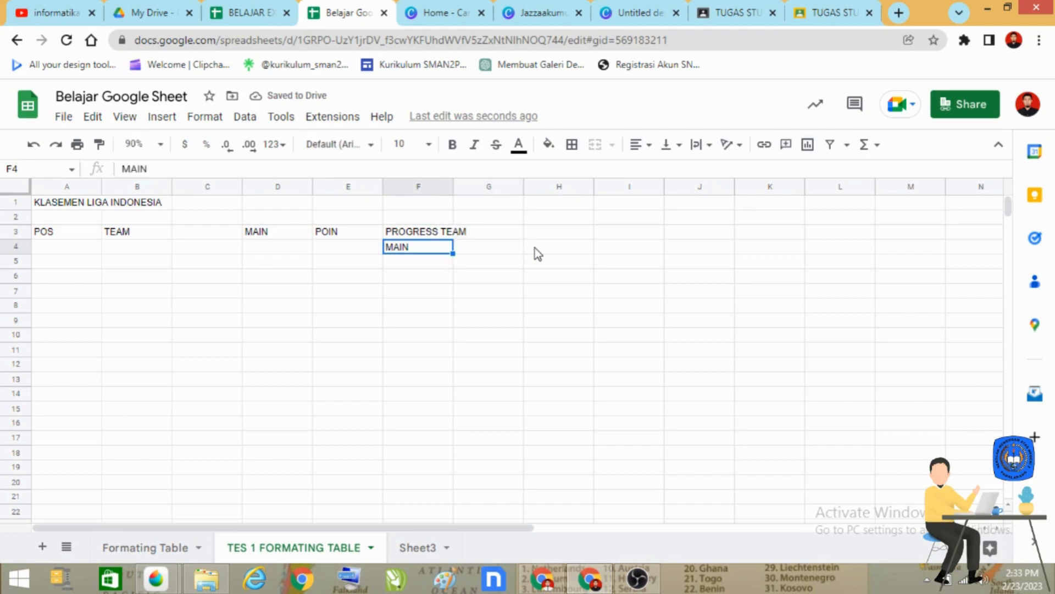
Enter the subheaders MENANG, SERI and KALAH in cells F4 to H4, below the PROGRESS TEAM header
{"action": "type", "text": "MENANG SEB"}
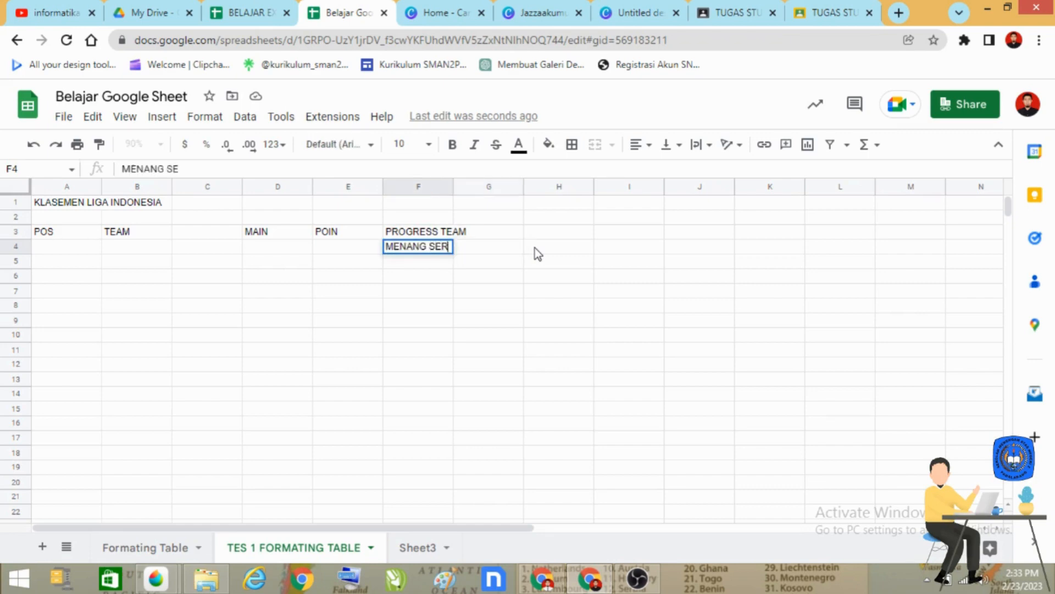
{"action": "key", "text": "BackSpace"}
{"action": "key", "text": "BackSpace"}
{"action": "key", "text": "BackSpace"}
{"action": "key", "text": "Tab"}
{"action": "type", "text": "SERI"}
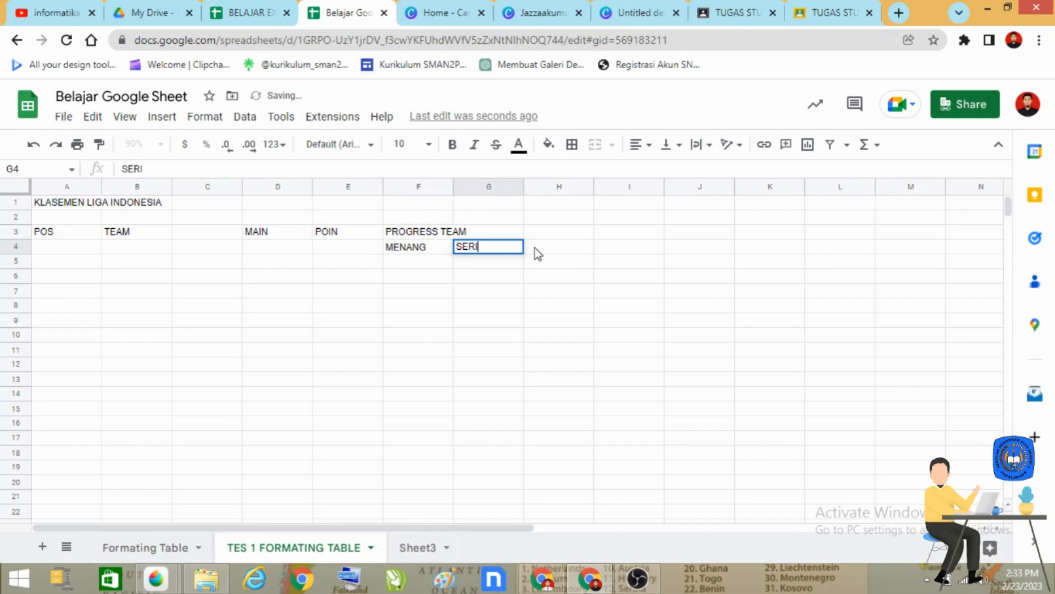
{"action": "key", "text": "Tab"}
{"action": "type", "text": "KALAH"}
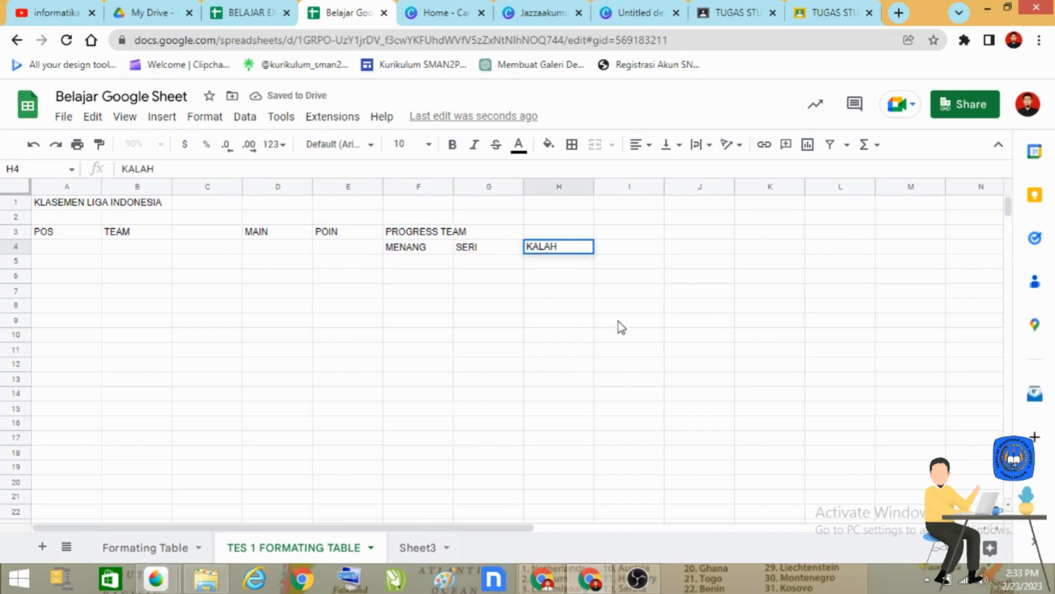
{"action": "left_click", "coordinate": [607, 333]}
Check the last column's header in the reference table and enter GOAL in cell I3 of the new sheet
{"action": "left_click", "coordinate": [259, 2]}
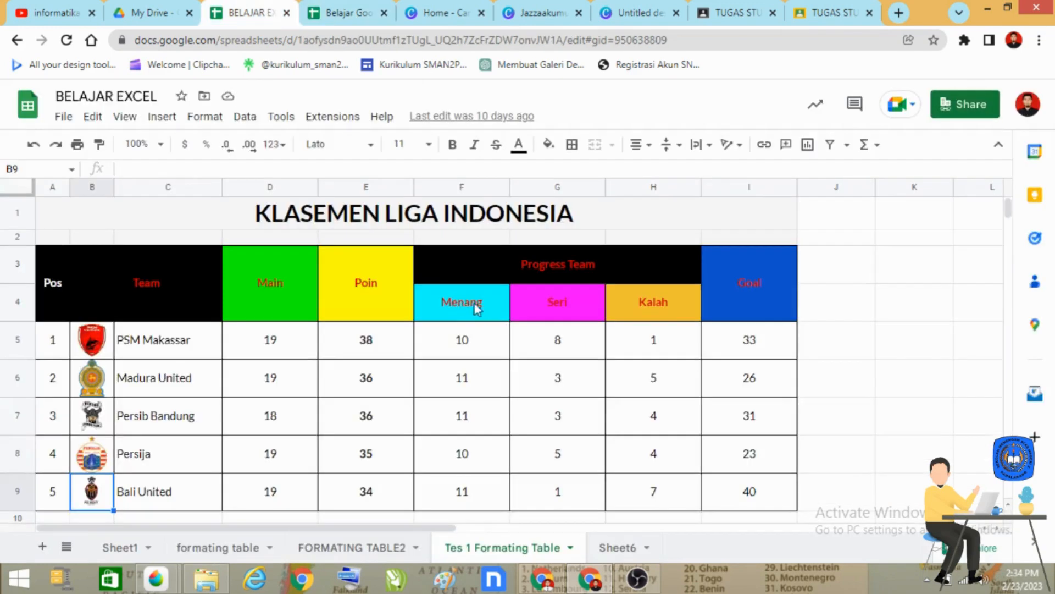
{"action": "left_click", "coordinate": [652, 300]}
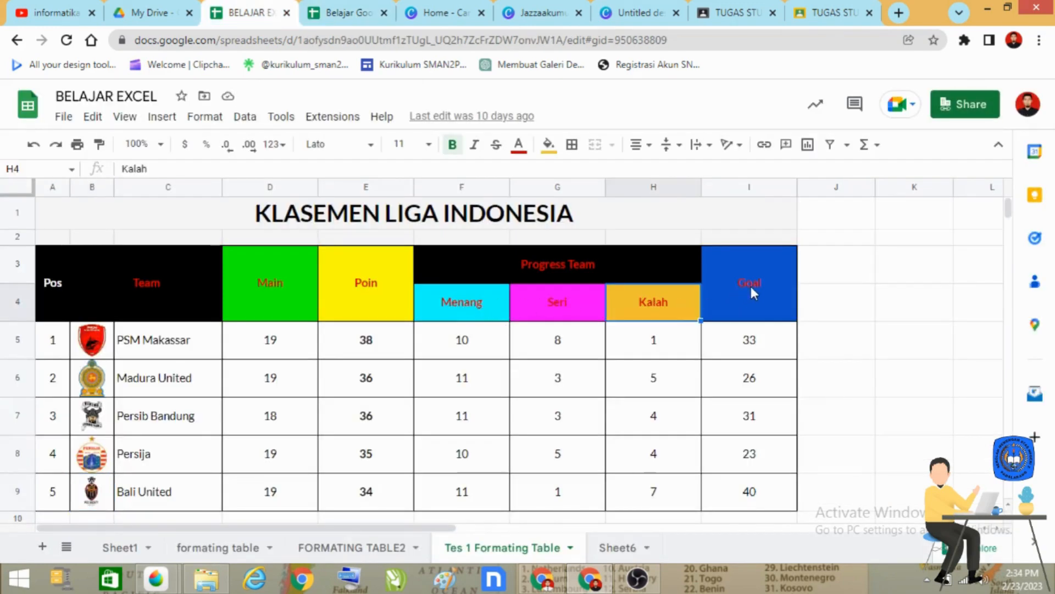
{"action": "left_click", "coordinate": [351, 12]}
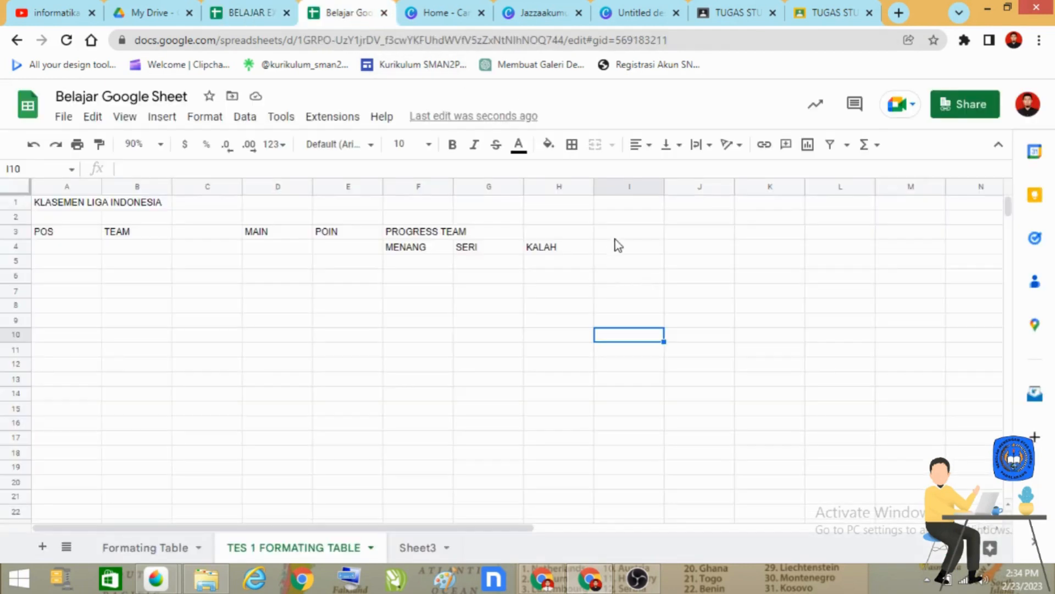
{"action": "left_click", "coordinate": [617, 233]}
{"action": "type", "text": "GOAL"}
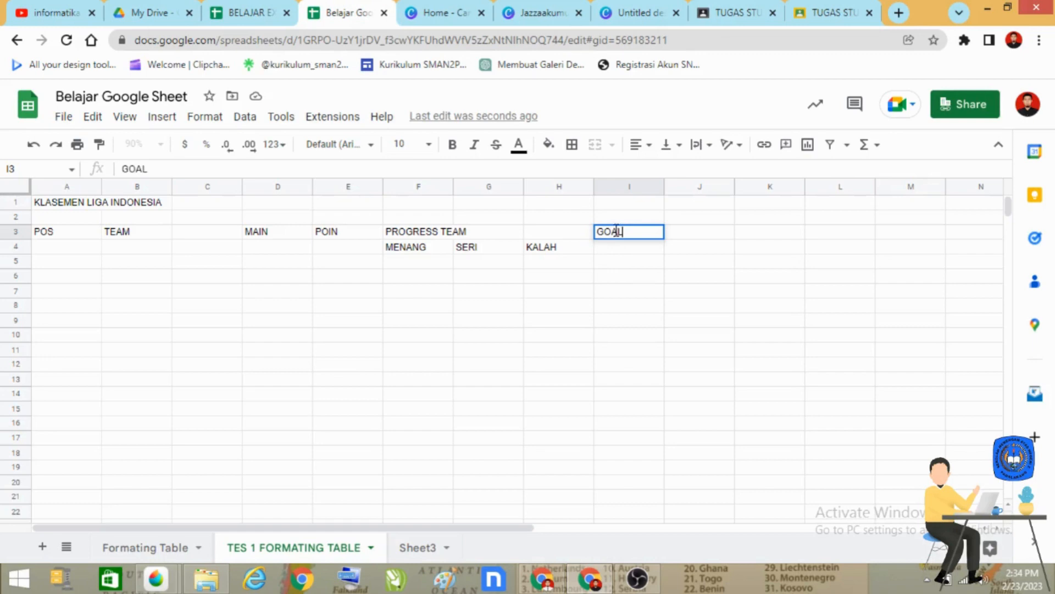
{"action": "key", "text": "Return"}
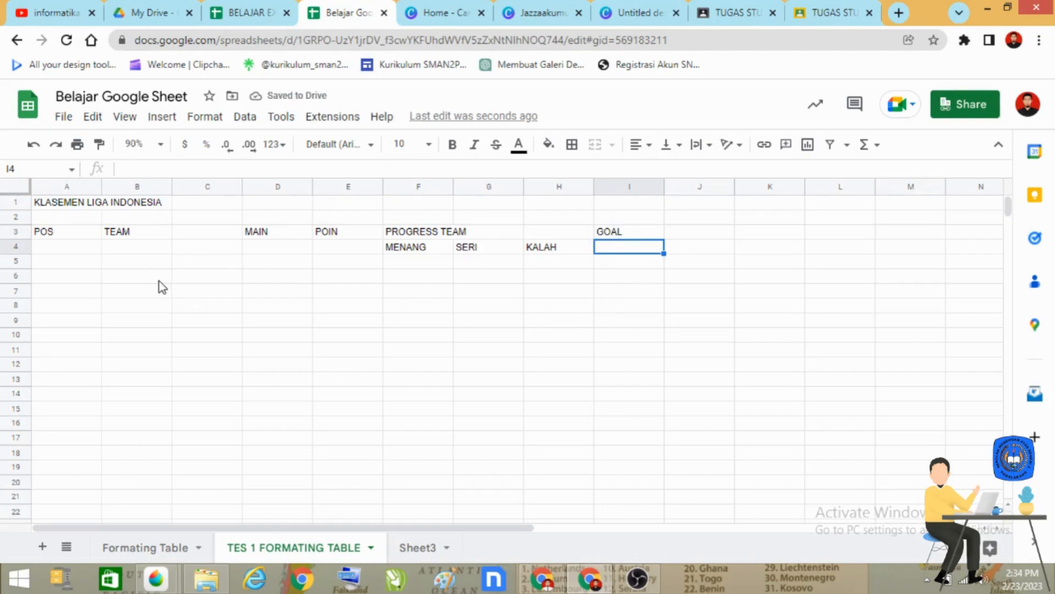
Check the position numbers in the reference table, and enter 1 in A5 and 2 in A6 of the new sheet
{"action": "left_click", "coordinate": [252, 13]}
{"action": "mouse_move", "coordinate": [154, 434]}
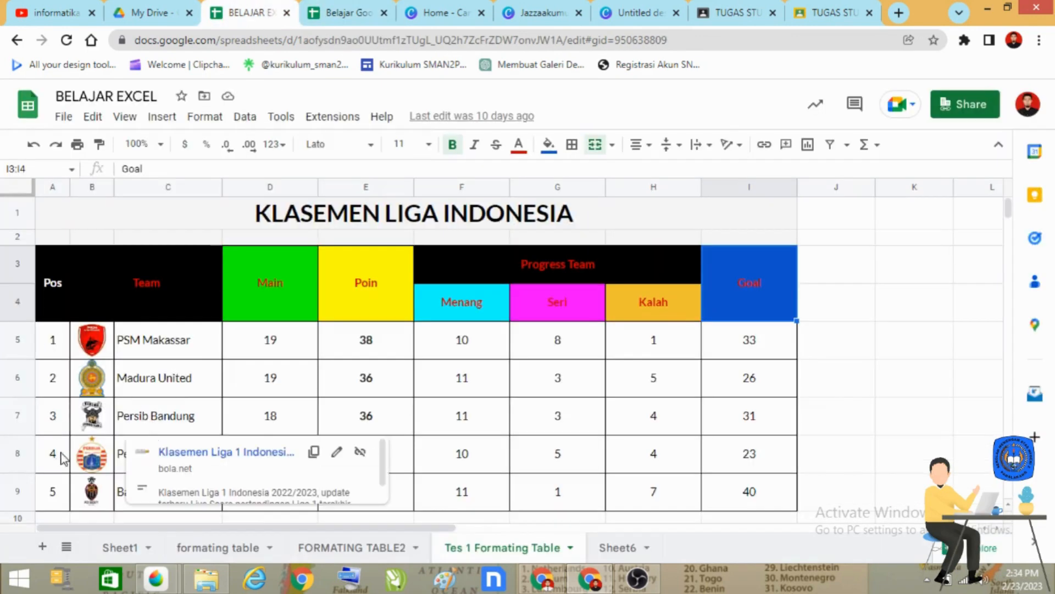
{"action": "scroll", "coordinate": [64, 500], "scroll_direction": "down", "scroll_amount": 1}
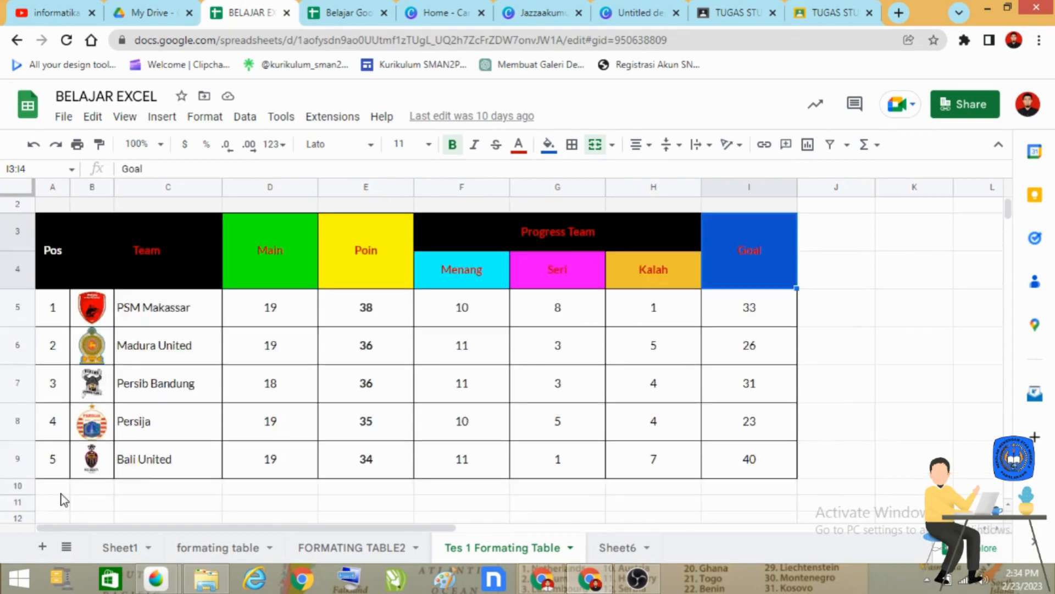
{"action": "scroll", "coordinate": [64, 500], "scroll_direction": "up", "scroll_amount": 1}
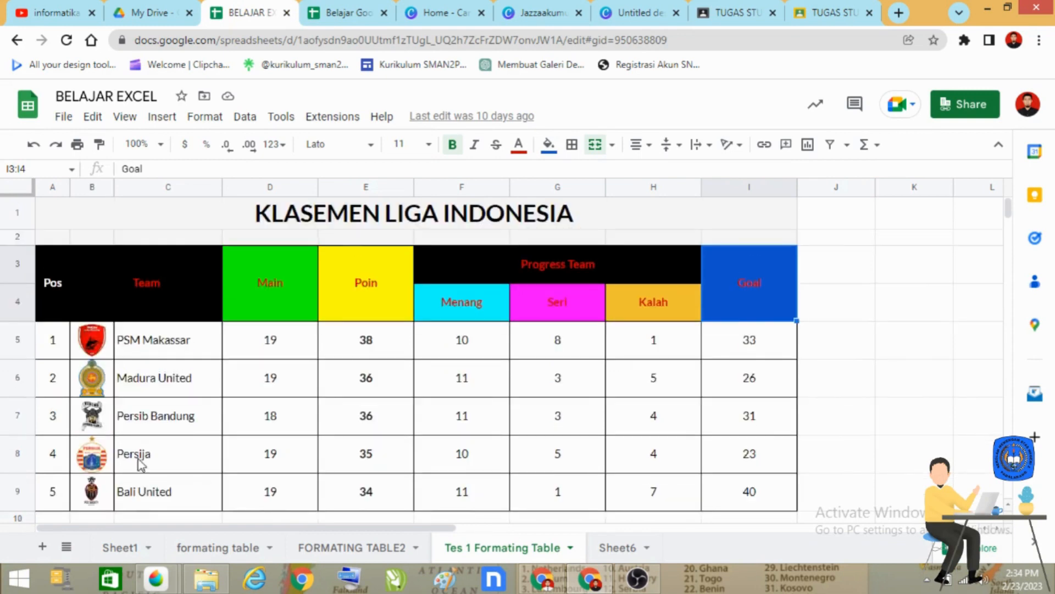
{"action": "left_click", "coordinate": [355, 12]}
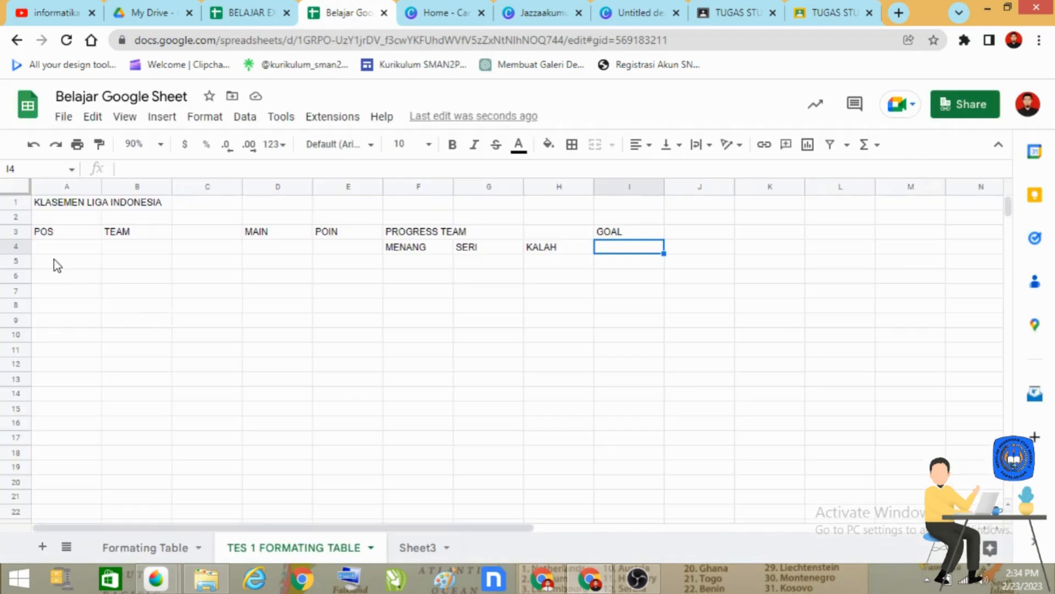
{"action": "left_click", "coordinate": [63, 263]}
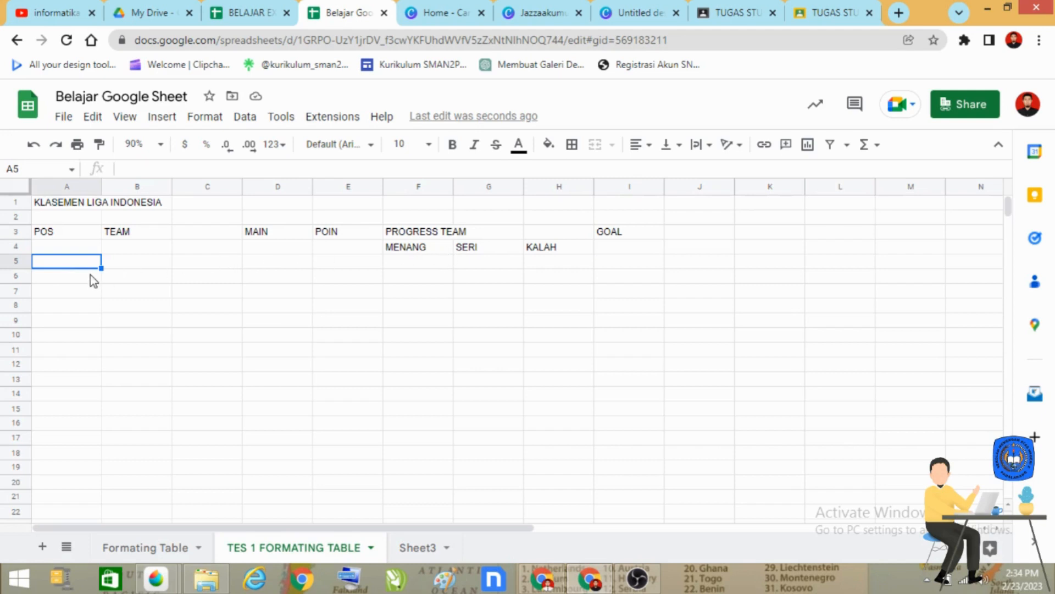
{"action": "type", "text": "1"}
{"action": "key", "text": "Return"}
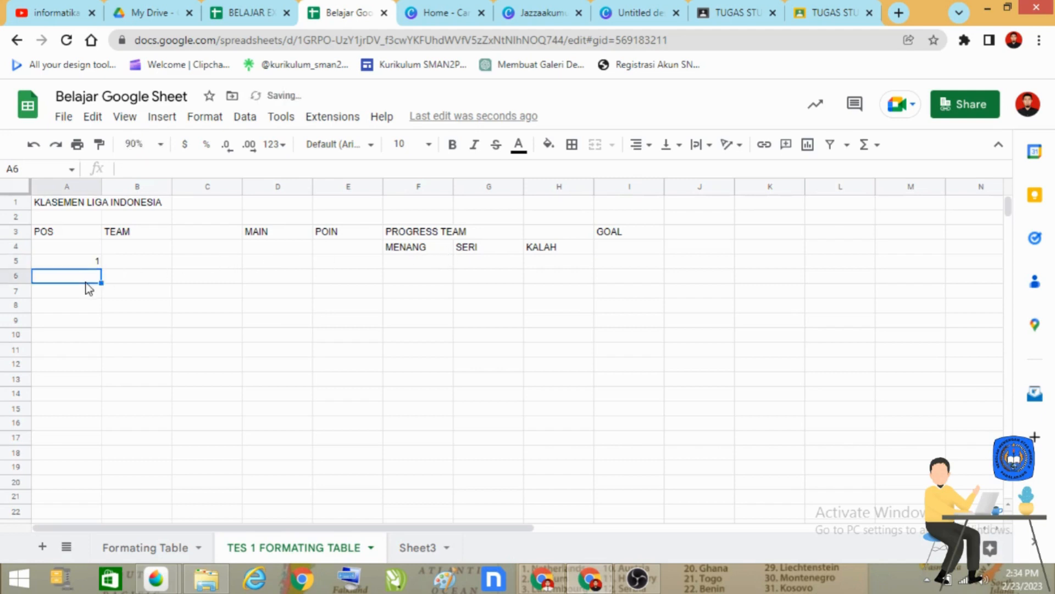
{"action": "type", "text": "2"}
{"action": "key", "text": "Escape"}
{"action": "left_click", "coordinate": [99, 309]}
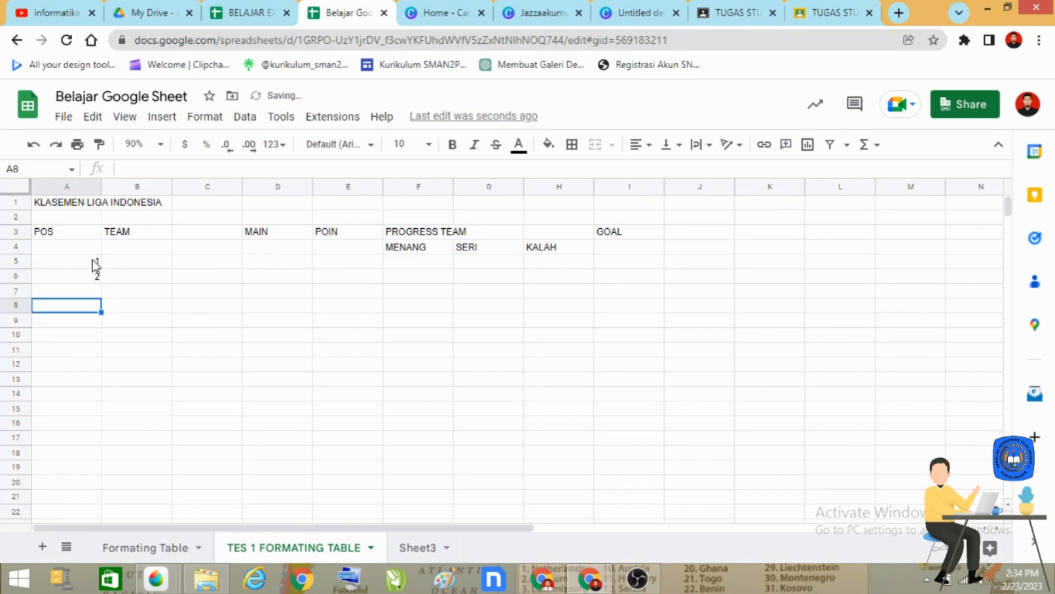
Extend the number series from A5:A6 down to cell A9 so the positions run from 1 to 5
{"action": "left_click", "coordinate": [93, 261]}
{"action": "left_click_drag", "start_coordinate": [93, 262], "coordinate": [94, 277]}
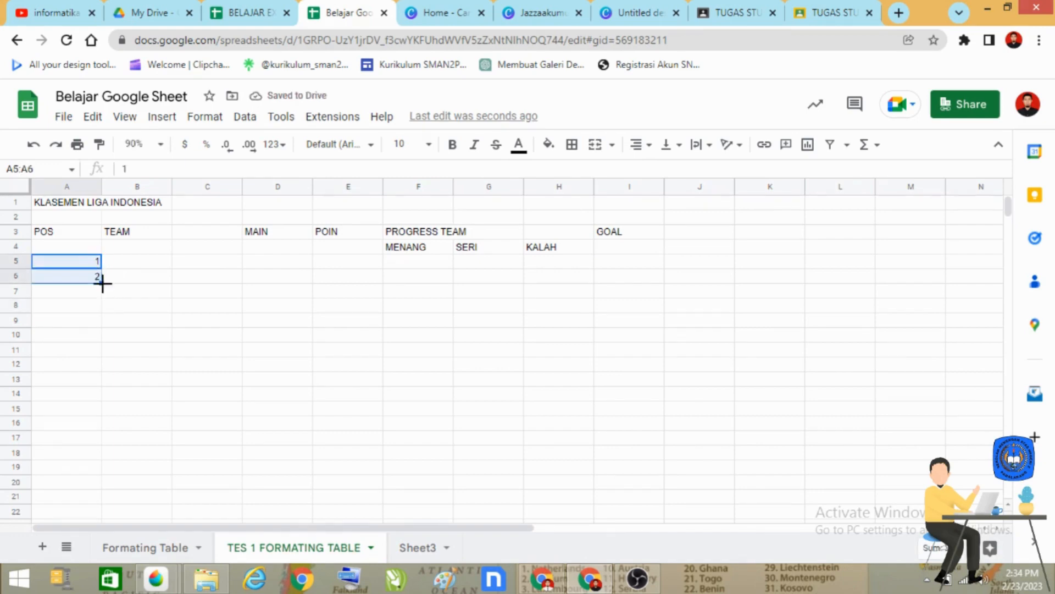
{"action": "left_click_drag", "start_coordinate": [103, 283], "coordinate": [100, 324]}
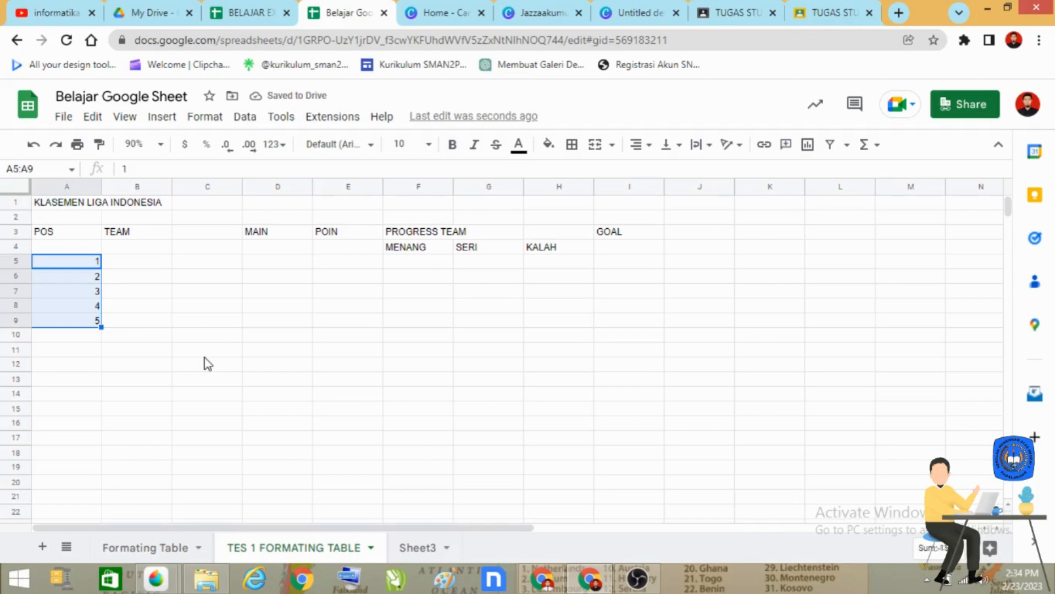
{"action": "left_click", "coordinate": [210, 350]}
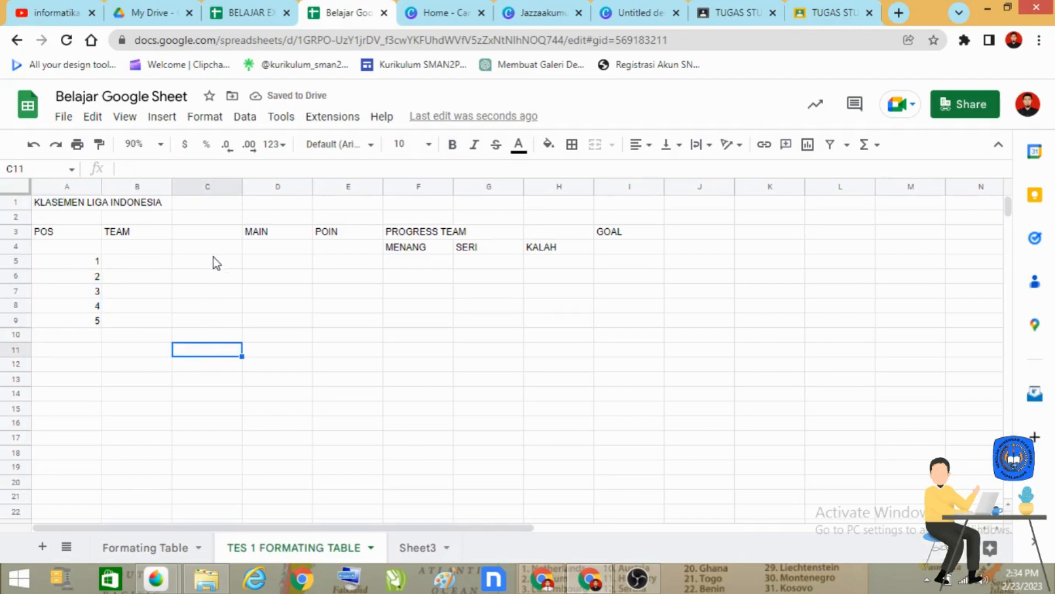
Copy the team names and statistics in C5:I9 of the BELAJAR EXCEL reference table, leaving out the logos
{"action": "left_click", "coordinate": [250, 18]}
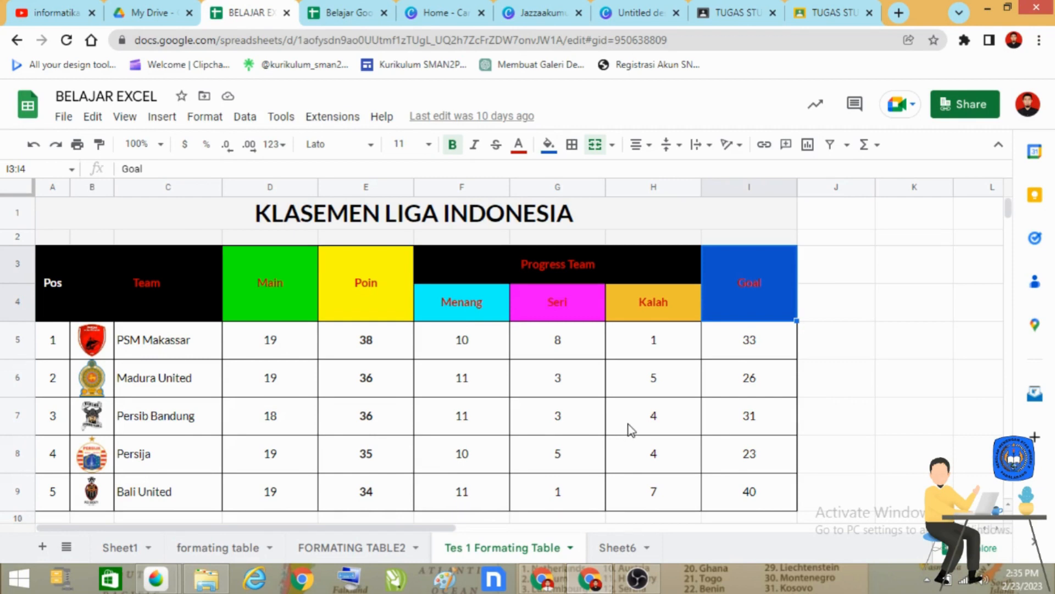
{"action": "scroll", "coordinate": [631, 431], "scroll_direction": "down", "scroll_amount": 1}
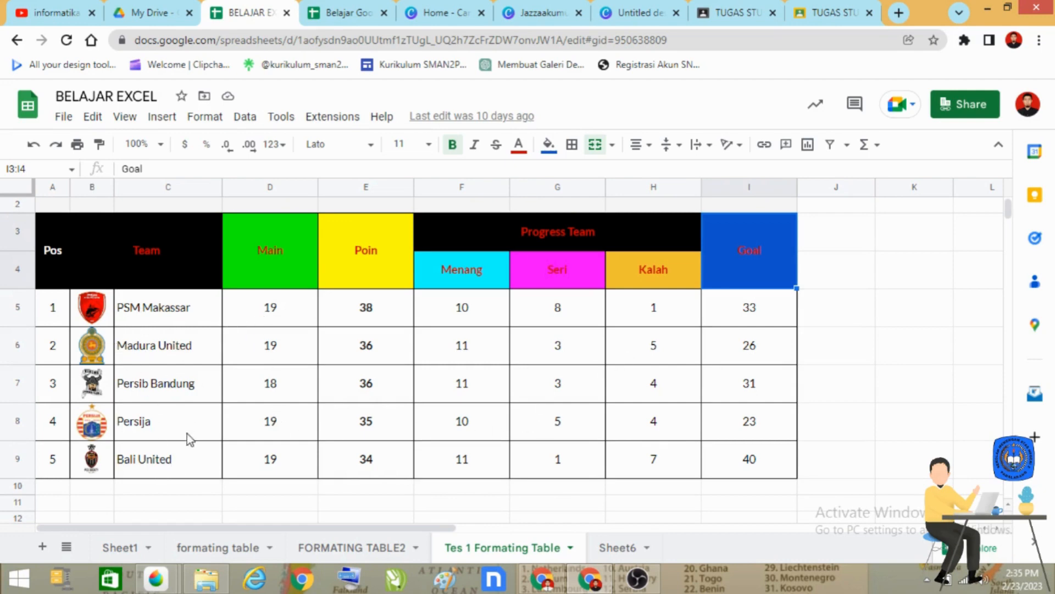
{"action": "mouse_move", "coordinate": [195, 433]}
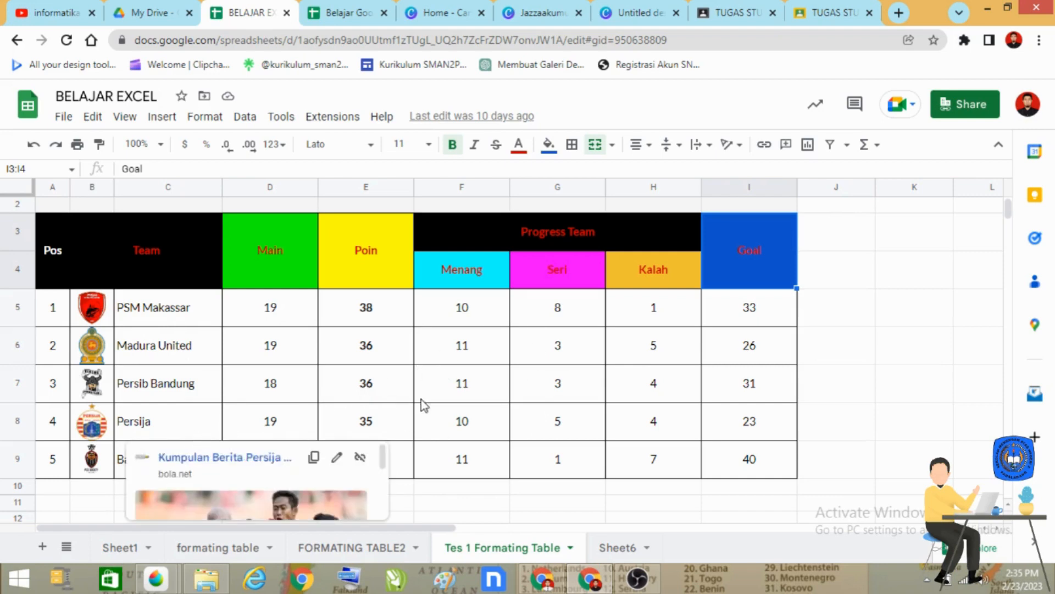
{"action": "left_click", "coordinate": [483, 361]}
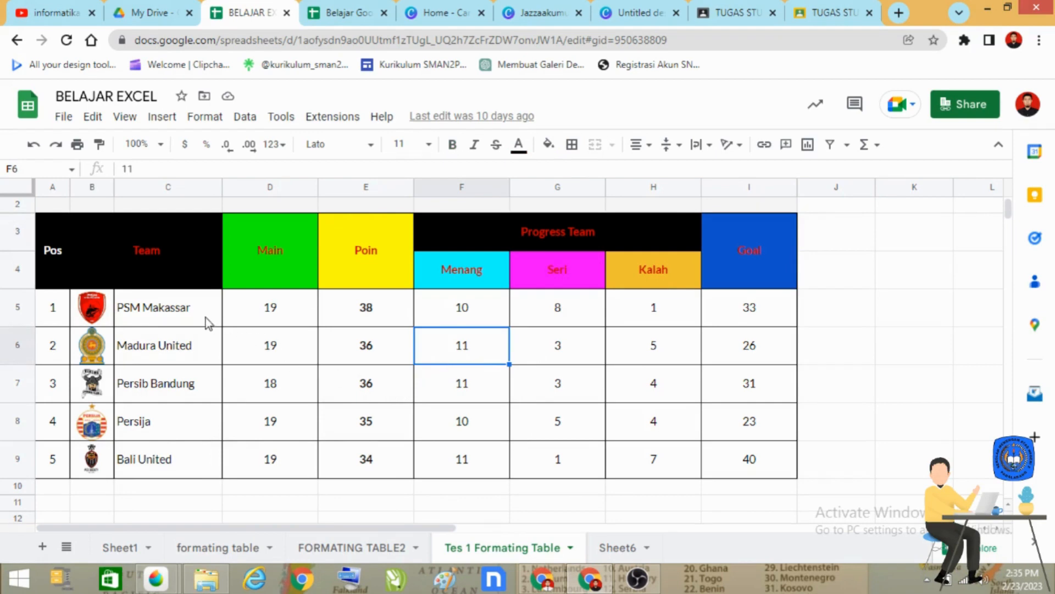
{"action": "mouse_move", "coordinate": [207, 316]}
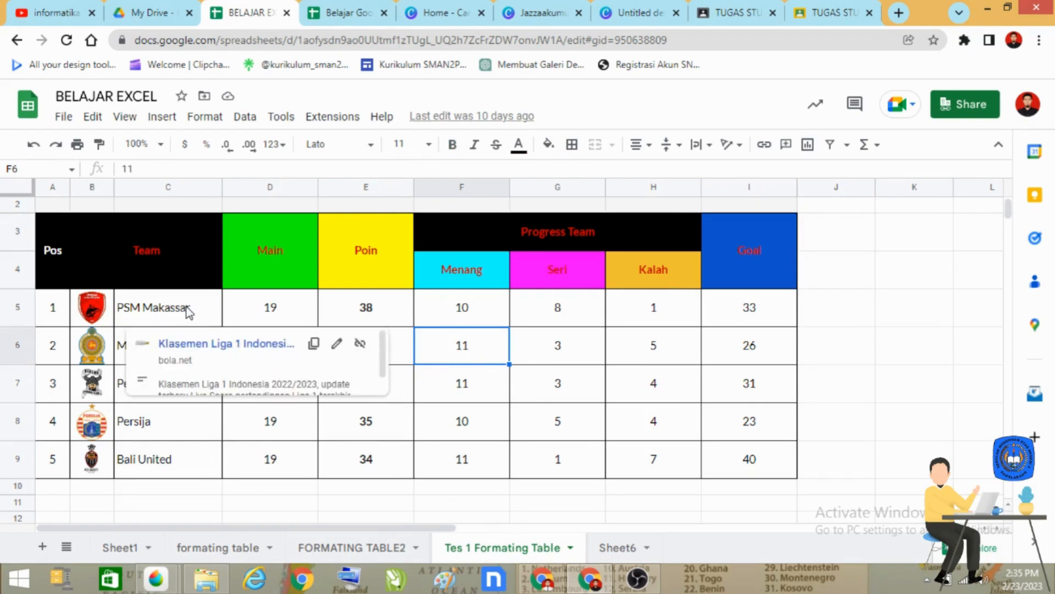
{"action": "left_click", "coordinate": [188, 309]}
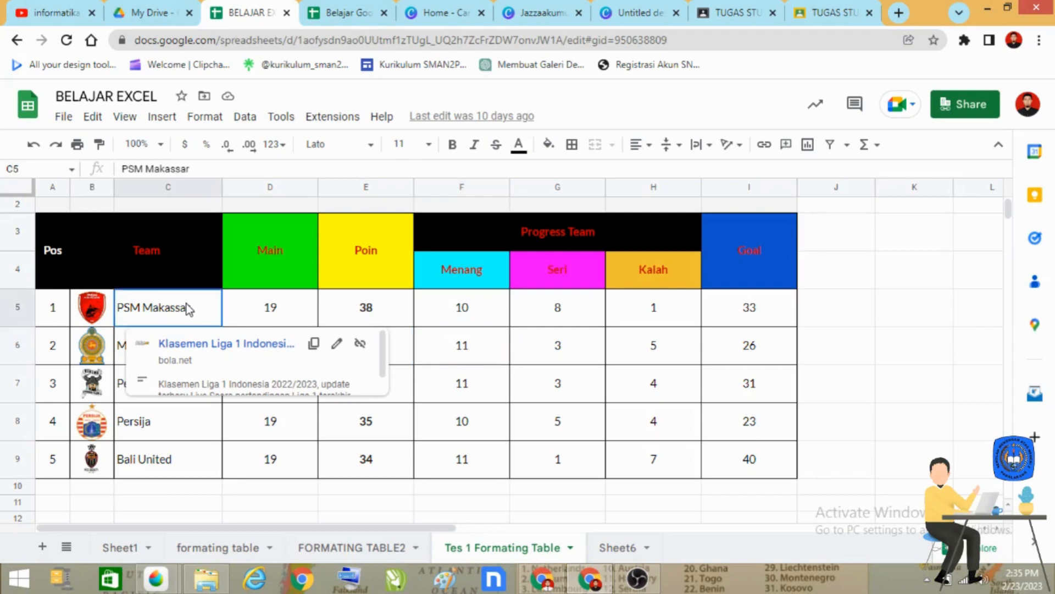
{"action": "left_click_drag", "start_coordinate": [189, 310], "coordinate": [746, 462]}
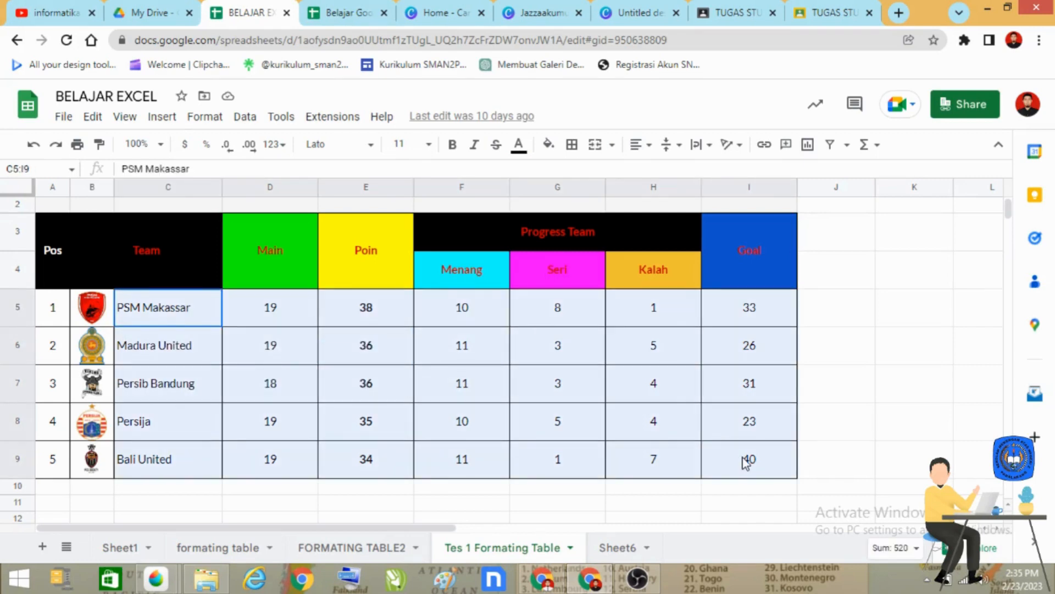
{"action": "mouse_move", "coordinate": [143, 308]}
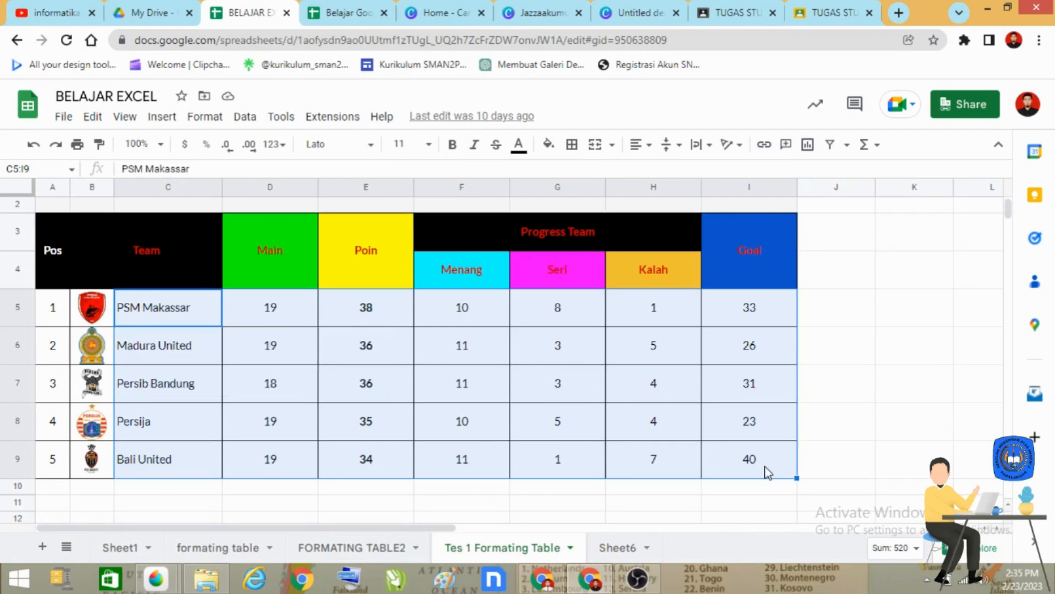
{"action": "right_click", "coordinate": [745, 385]}
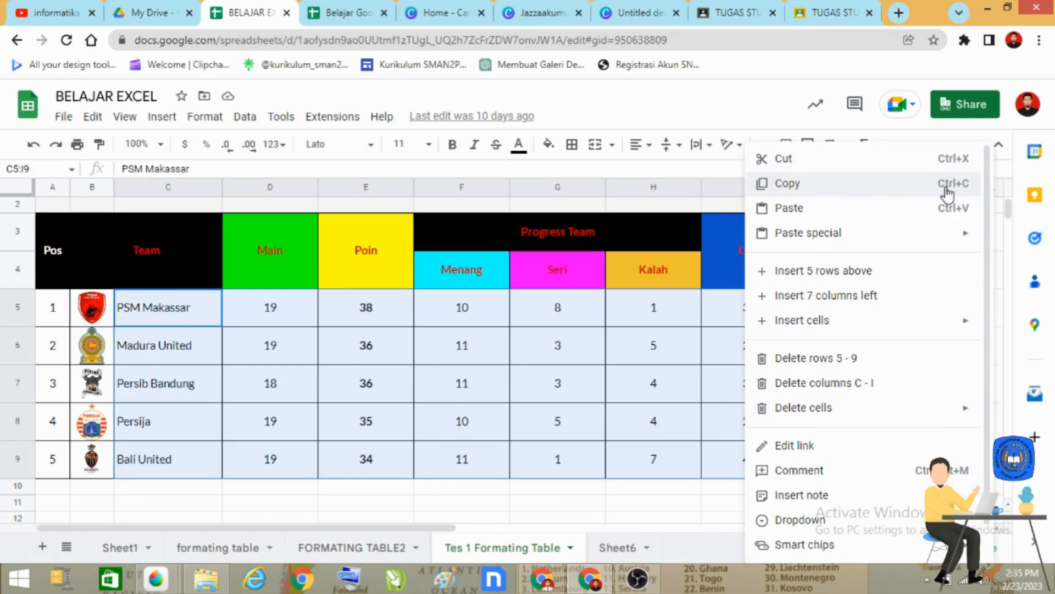
{"action": "left_click", "coordinate": [779, 187]}
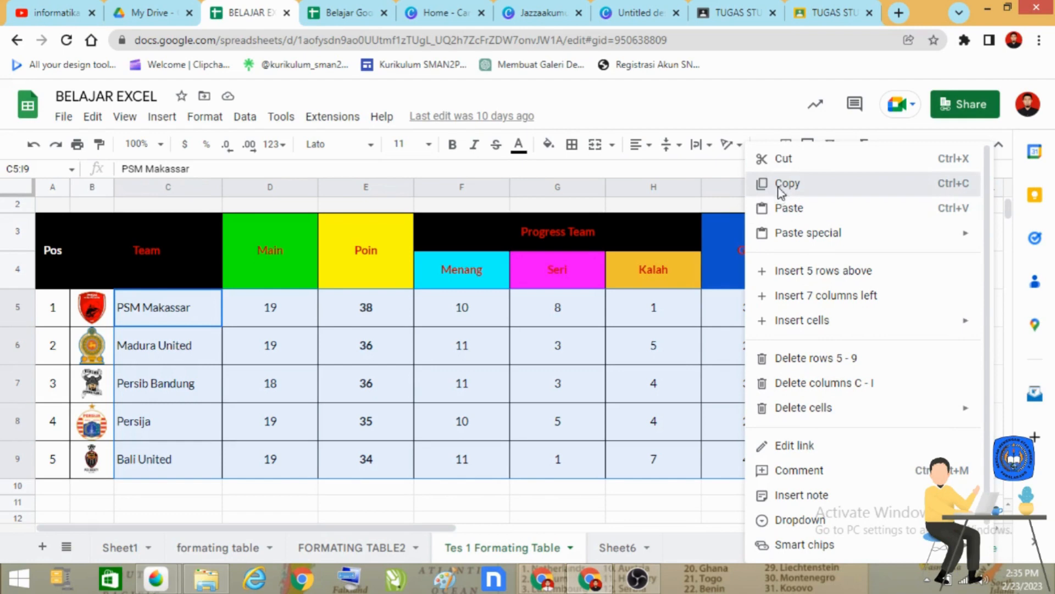
Paste the copied team data into the TES 1 FORMATING TABLE sheet of Belajar Google Sheet, starting at cell C5
{"action": "left_click", "coordinate": [331, 10]}
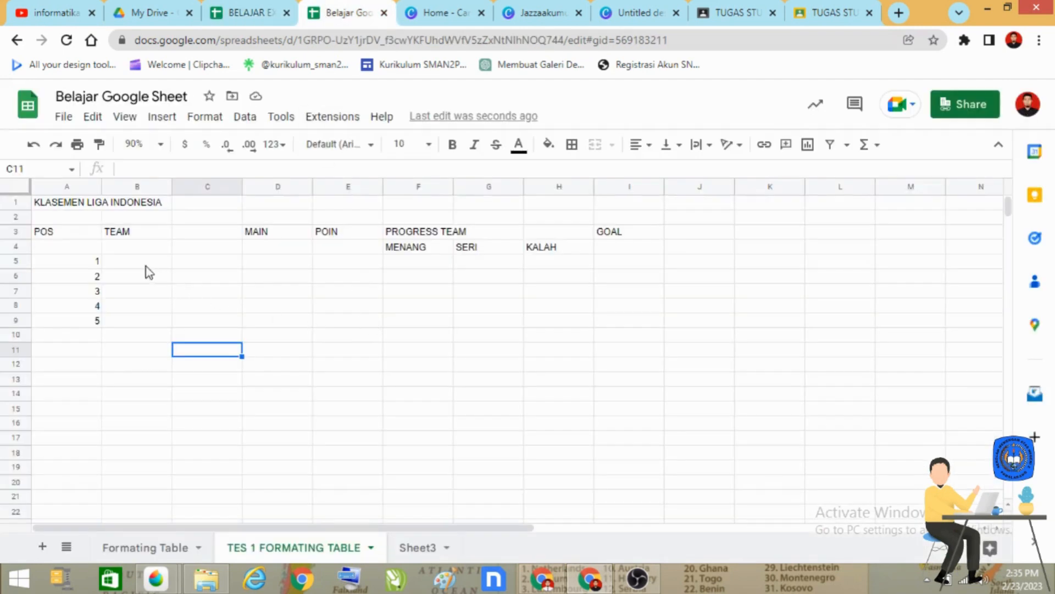
{"action": "left_click", "coordinate": [218, 262]}
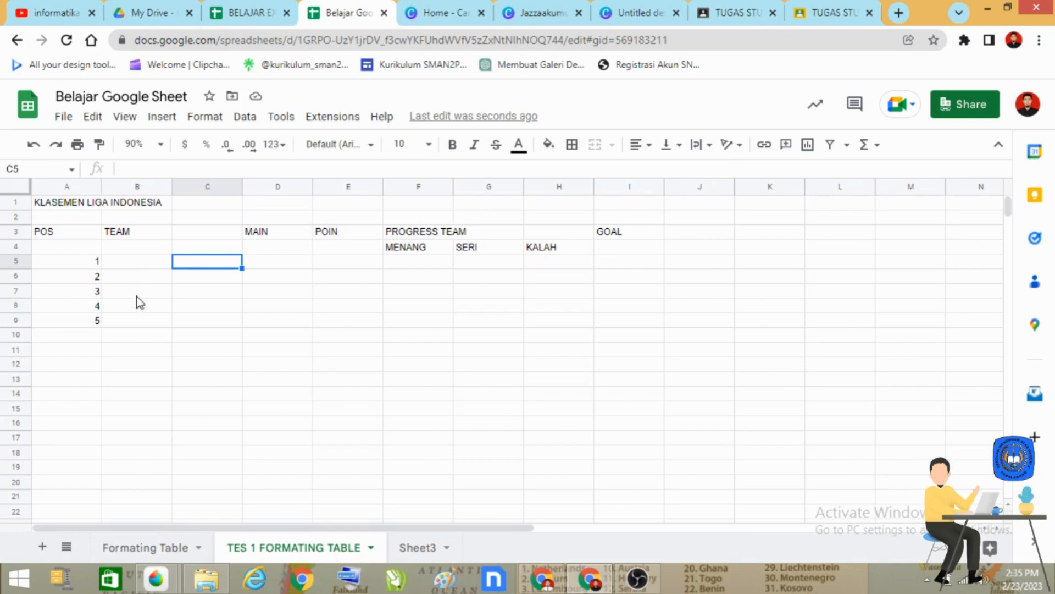
{"action": "left_click", "coordinate": [242, 12]}
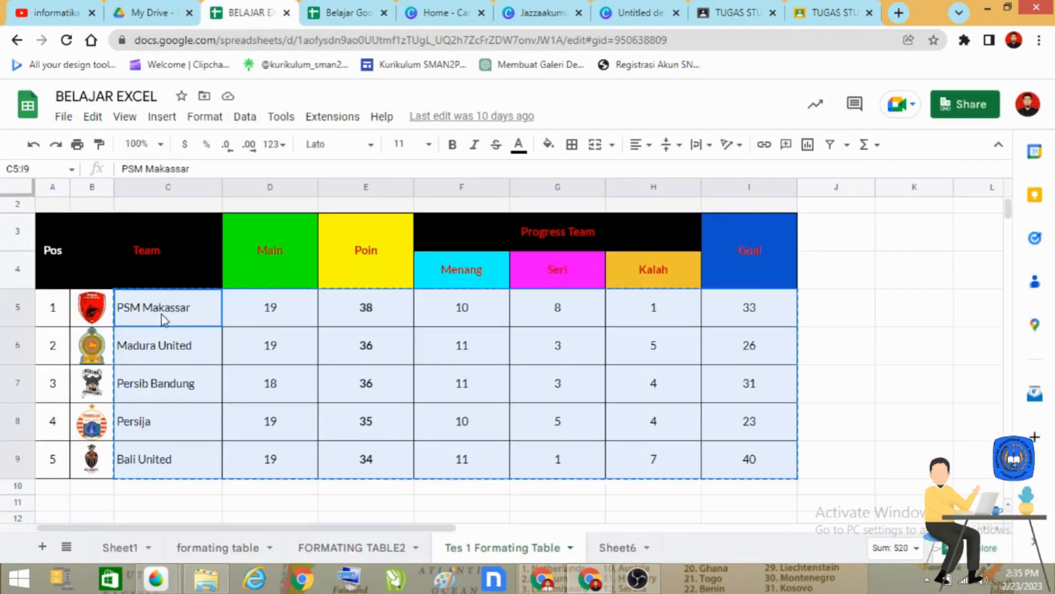
{"action": "left_click", "coordinate": [350, 6]}
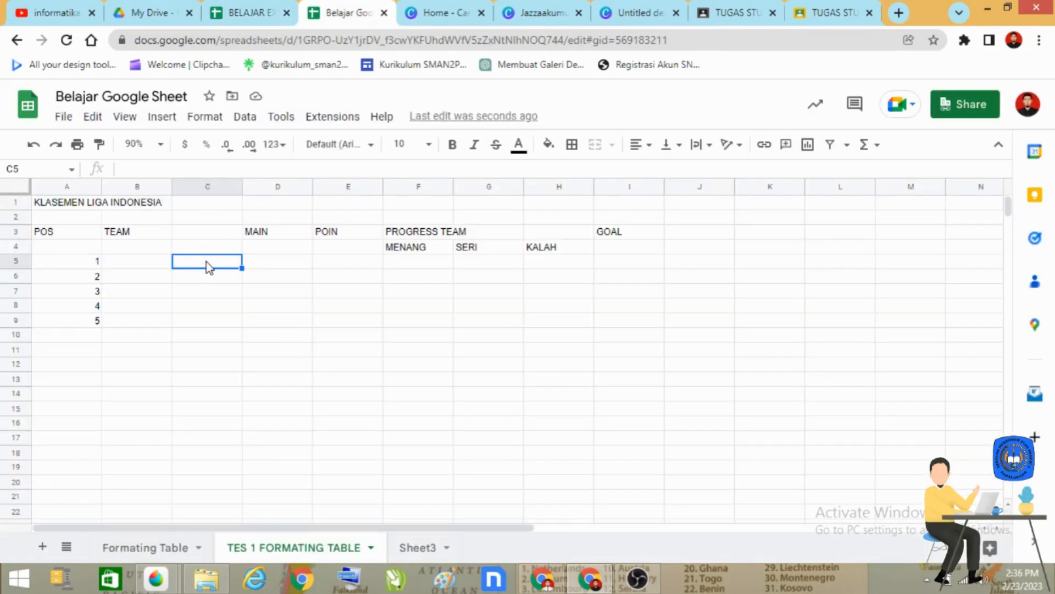
{"action": "right_click", "coordinate": [206, 262]}
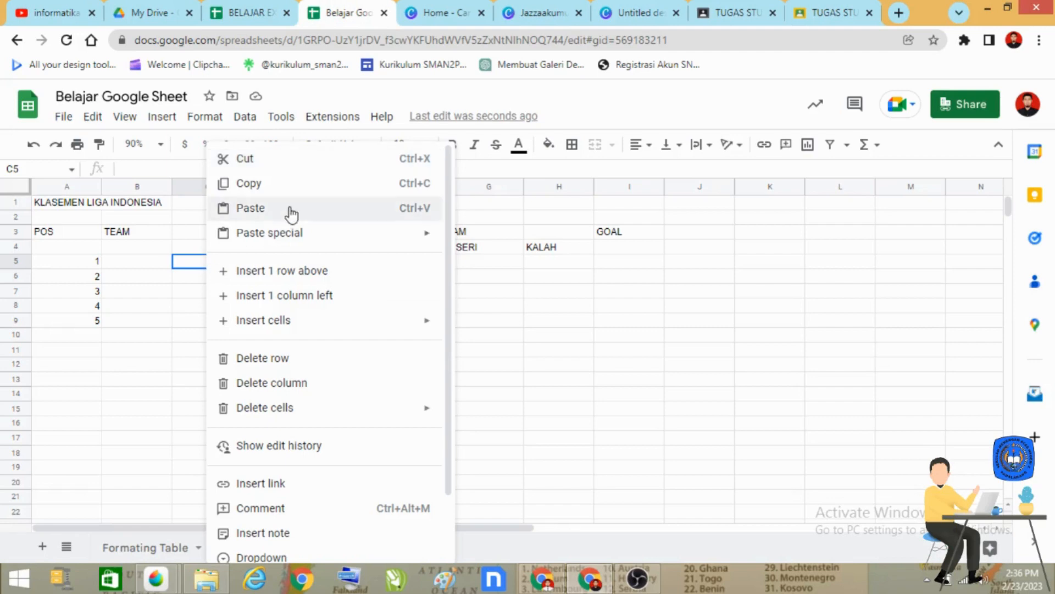
{"action": "left_click", "coordinate": [250, 208]}
{"action": "left_click", "coordinate": [539, 419]}
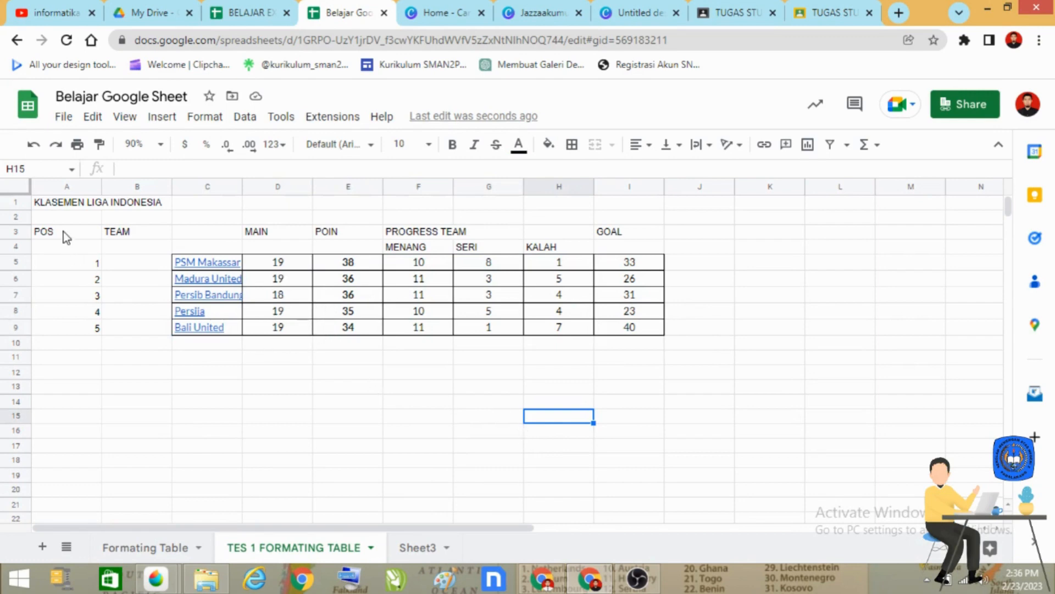
Apply all borders to the table range A3:I9 using the thin solid line style
{"action": "left_click_drag", "start_coordinate": [64, 231], "coordinate": [629, 328]}
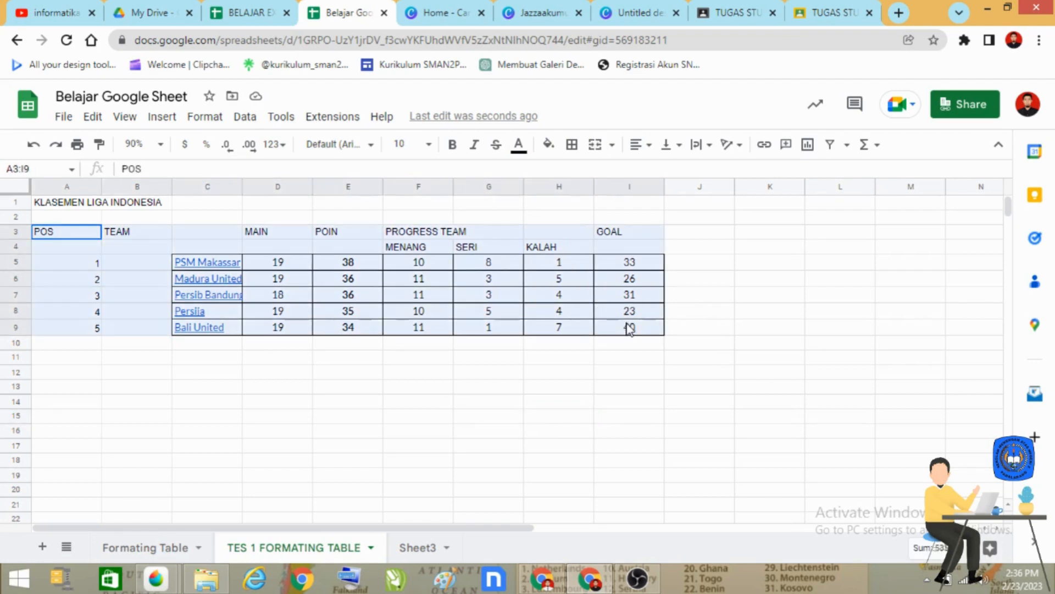
{"action": "left_click", "coordinate": [572, 144]}
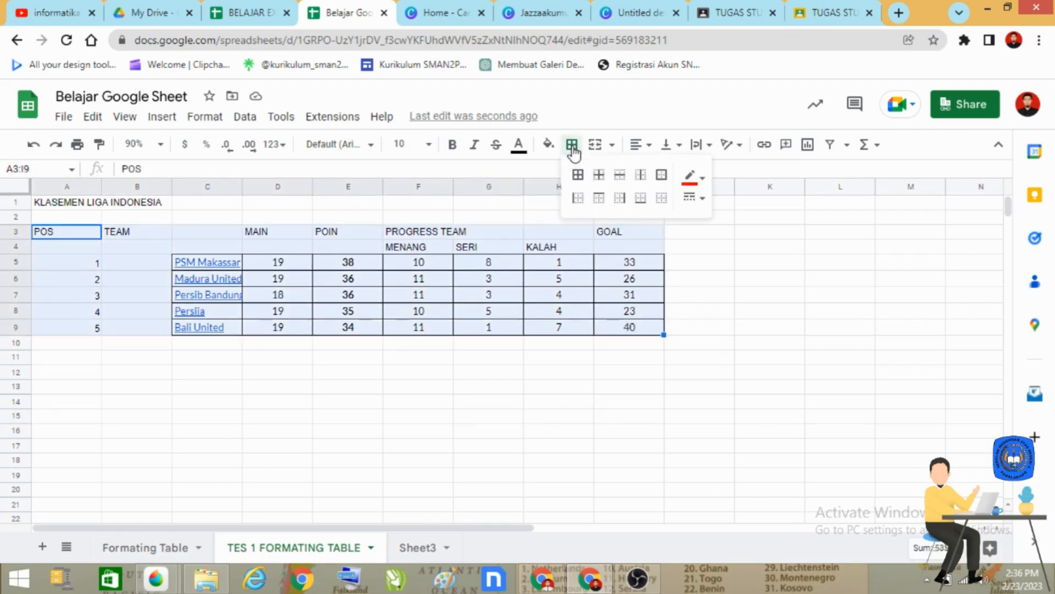
{"action": "left_click", "coordinate": [578, 175]}
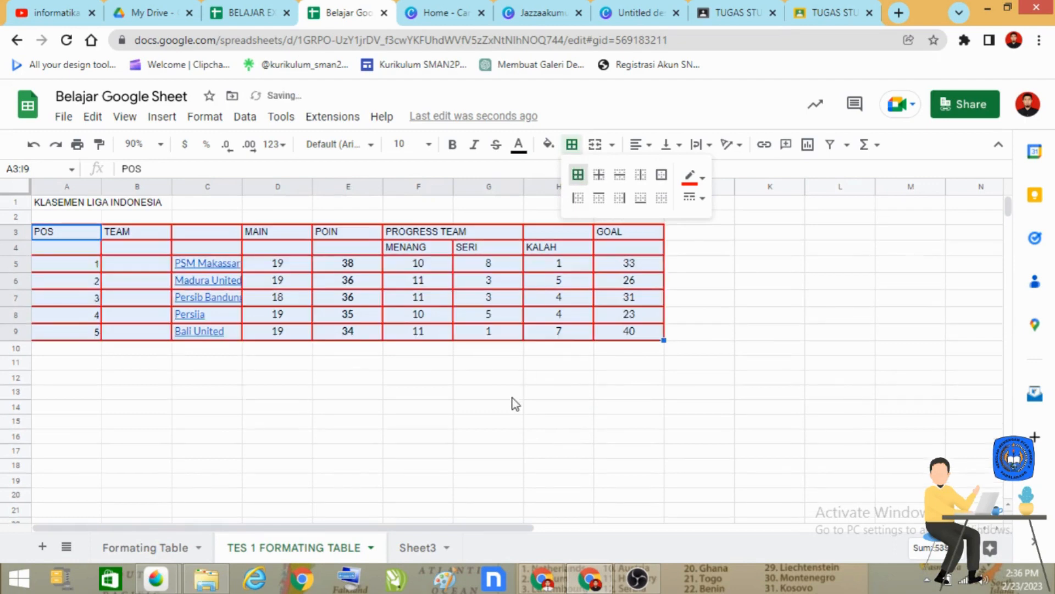
{"action": "left_click", "coordinate": [690, 176]}
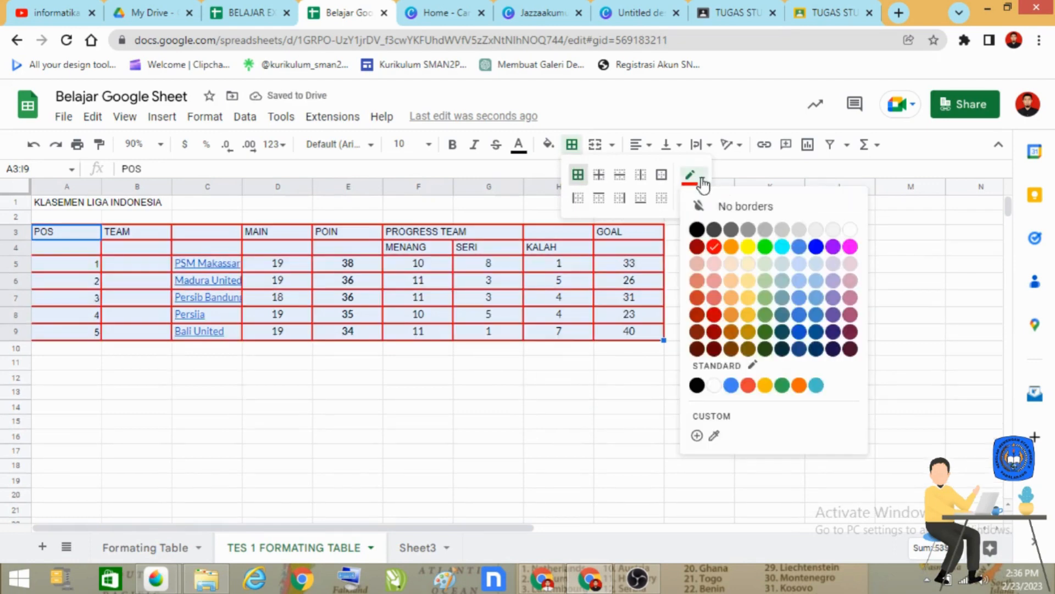
{"action": "left_click", "coordinate": [714, 248]}
{"action": "left_click", "coordinate": [695, 198]}
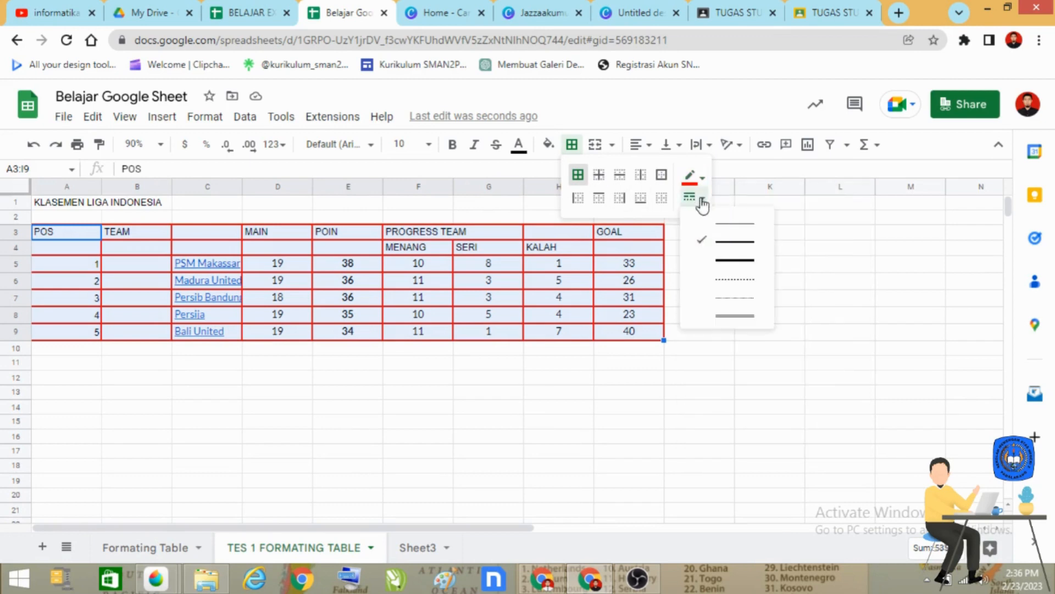
{"action": "left_click", "coordinate": [726, 226]}
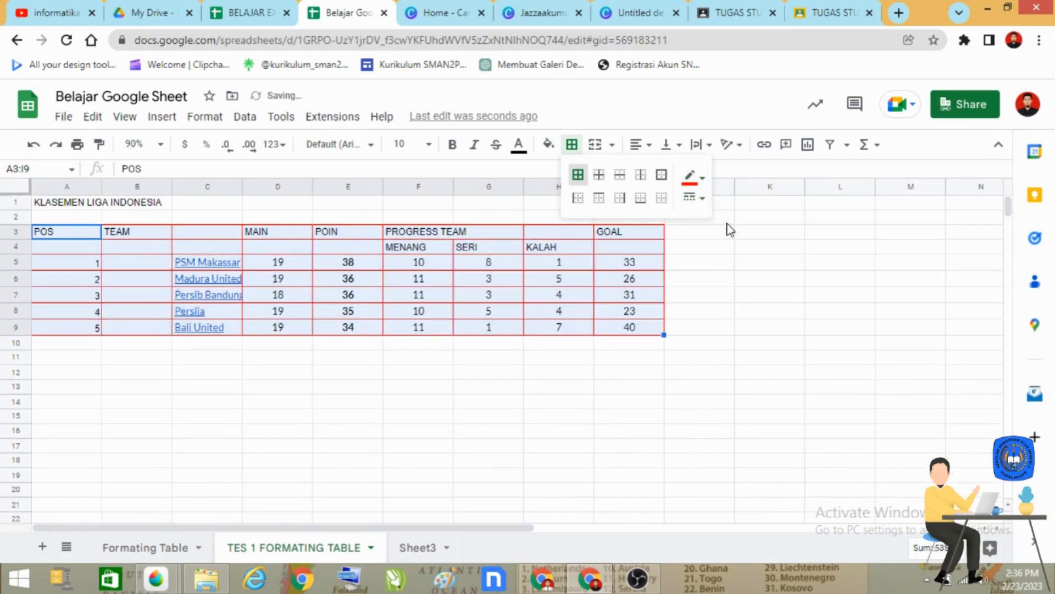
Change the border color of the table range A3:I9 to black
{"action": "left_click", "coordinate": [699, 177]}
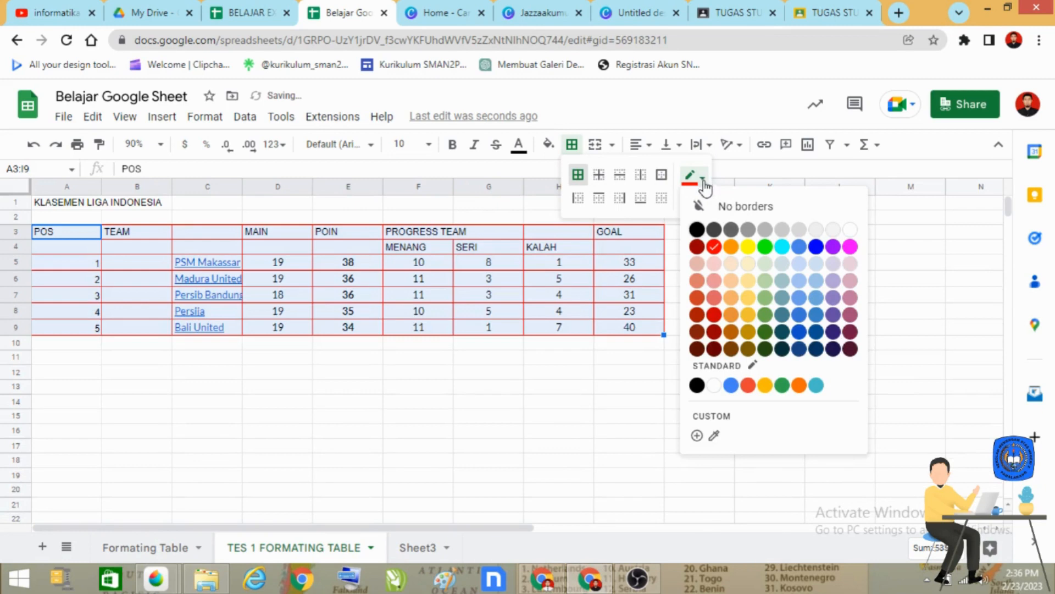
{"action": "left_click", "coordinate": [694, 236]}
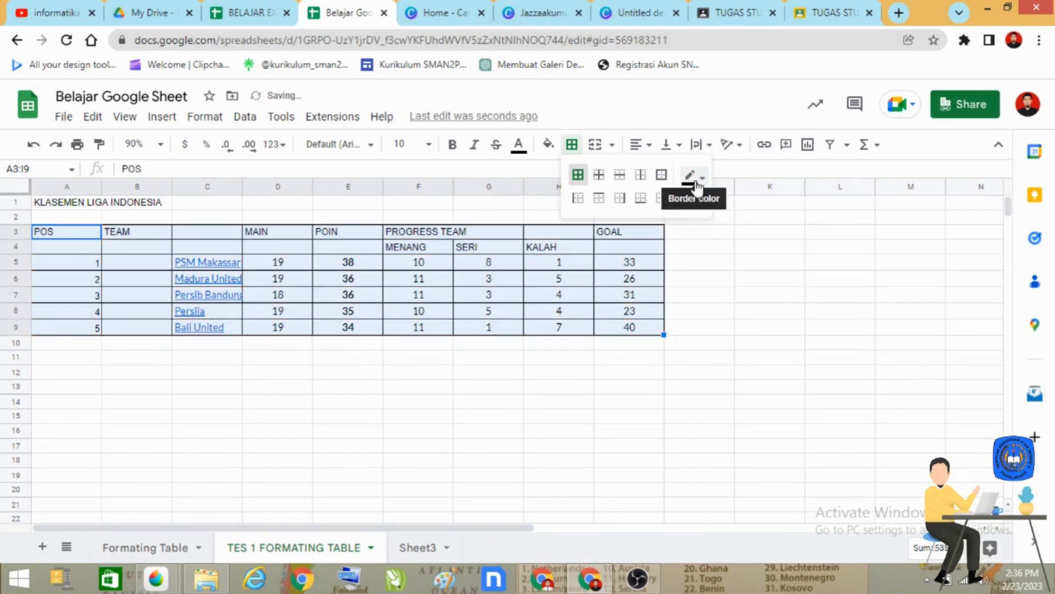
{"action": "left_click", "coordinate": [713, 279]}
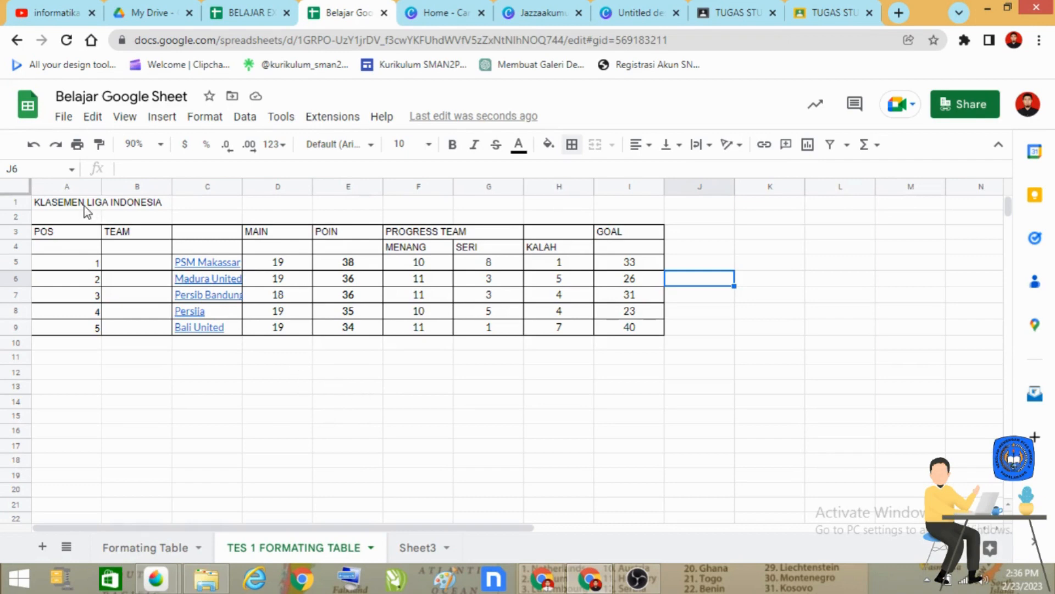
Check how far the title spans in the BELAJAR EXCEL reference table, and merge title cells A1:I1 in the new sheet
{"action": "left_click", "coordinate": [245, 15]}
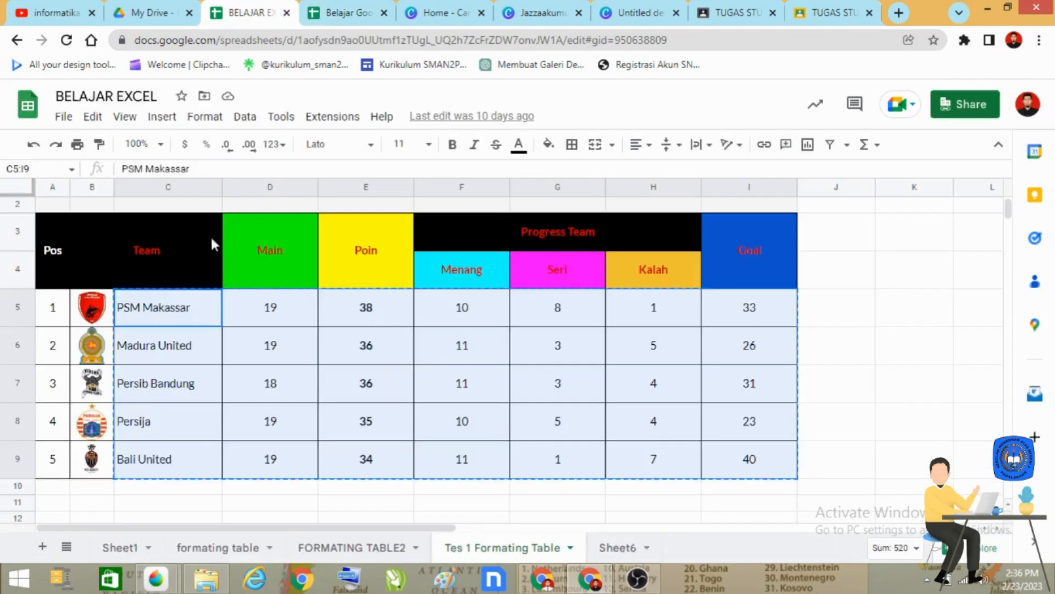
{"action": "scroll", "coordinate": [207, 278], "scroll_direction": "up", "scroll_amount": 2}
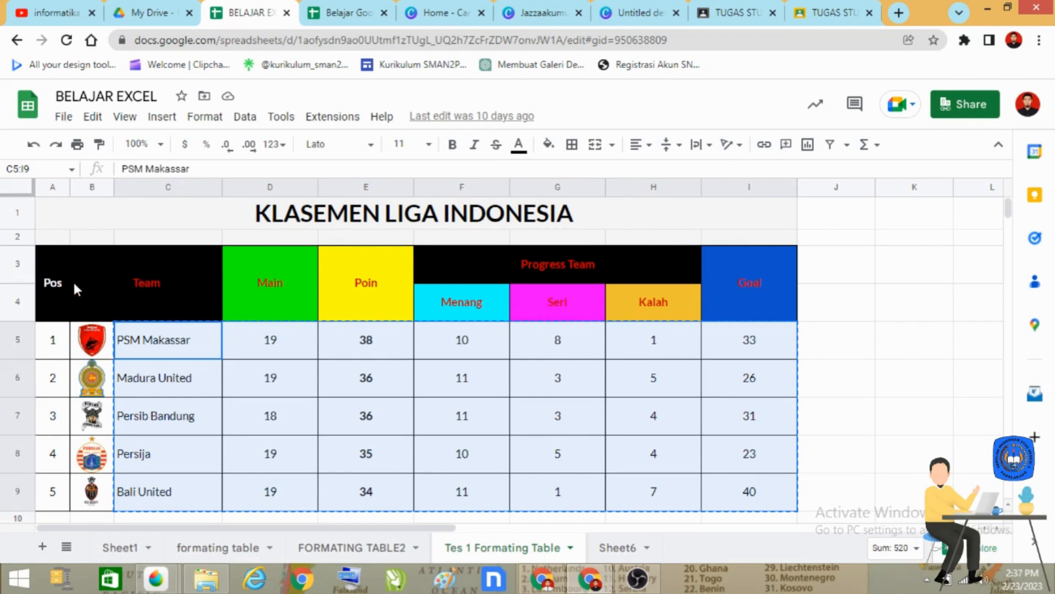
{"action": "left_click", "coordinate": [750, 287]}
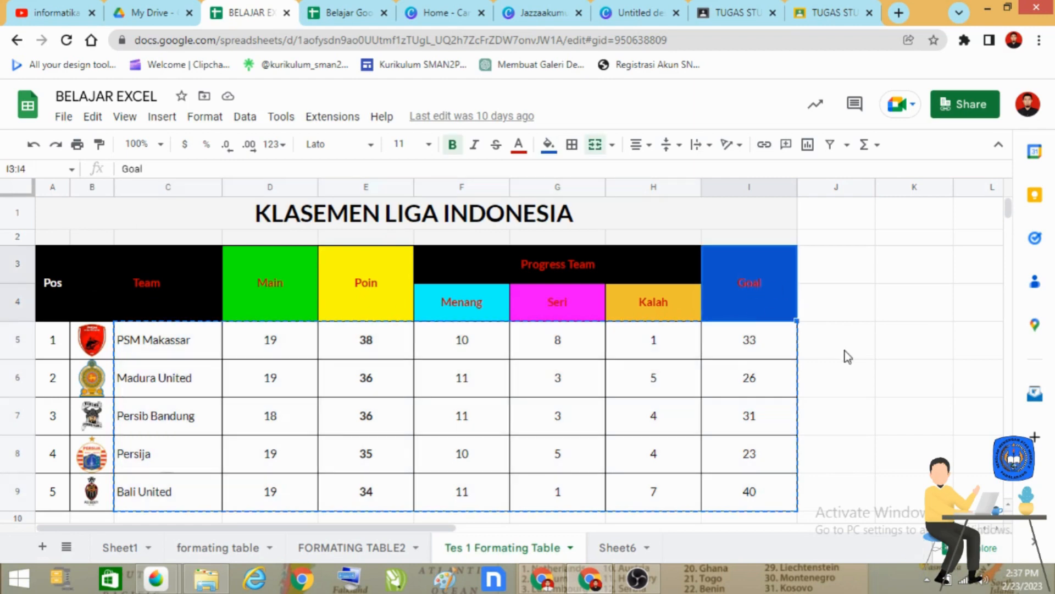
{"action": "left_click", "coordinate": [844, 350]}
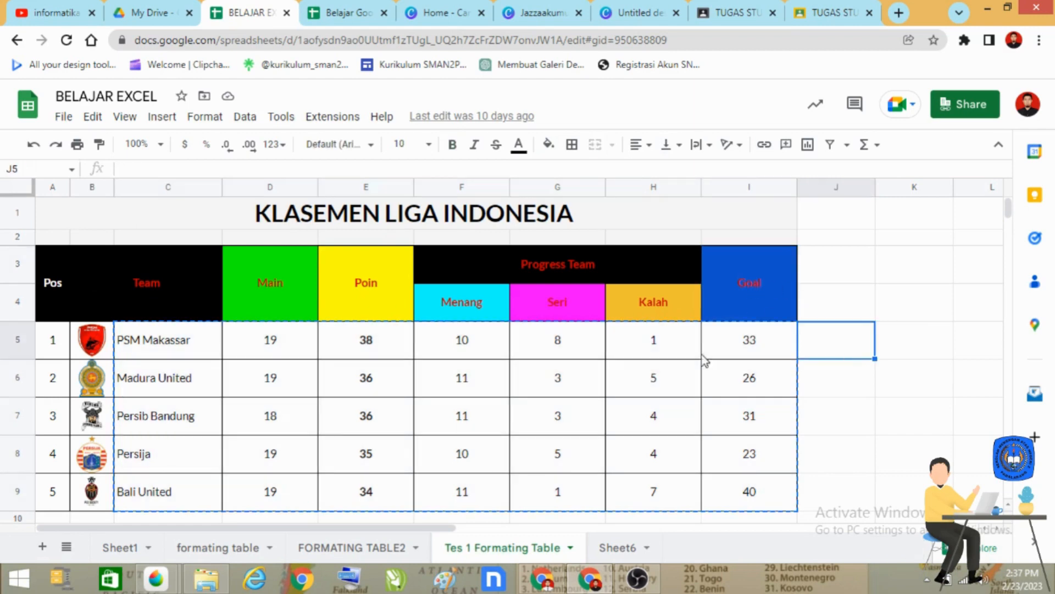
{"action": "left_click", "coordinate": [47, 279]}
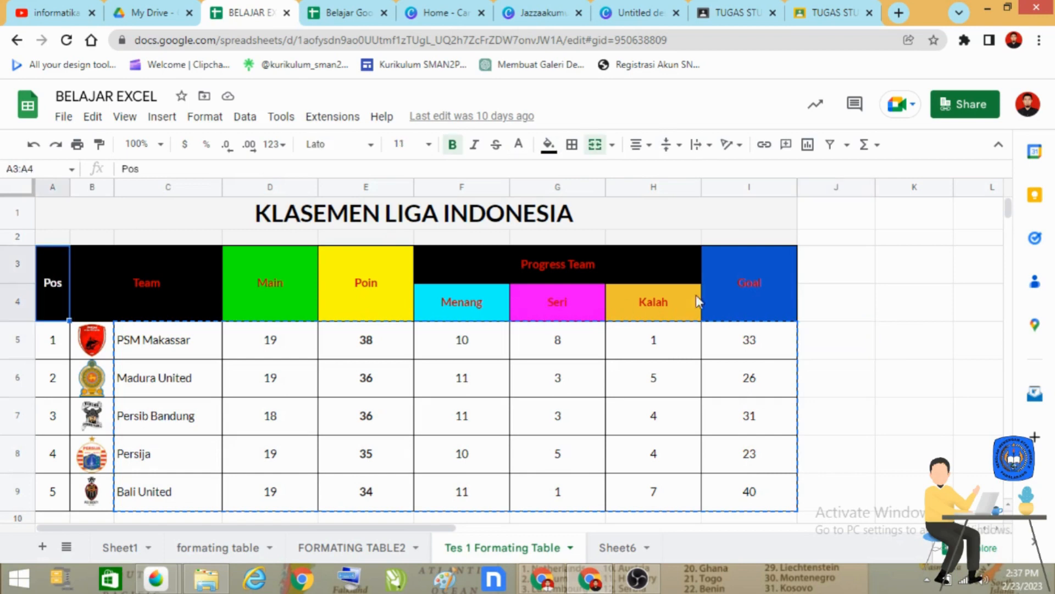
{"action": "left_click", "coordinate": [773, 288]}
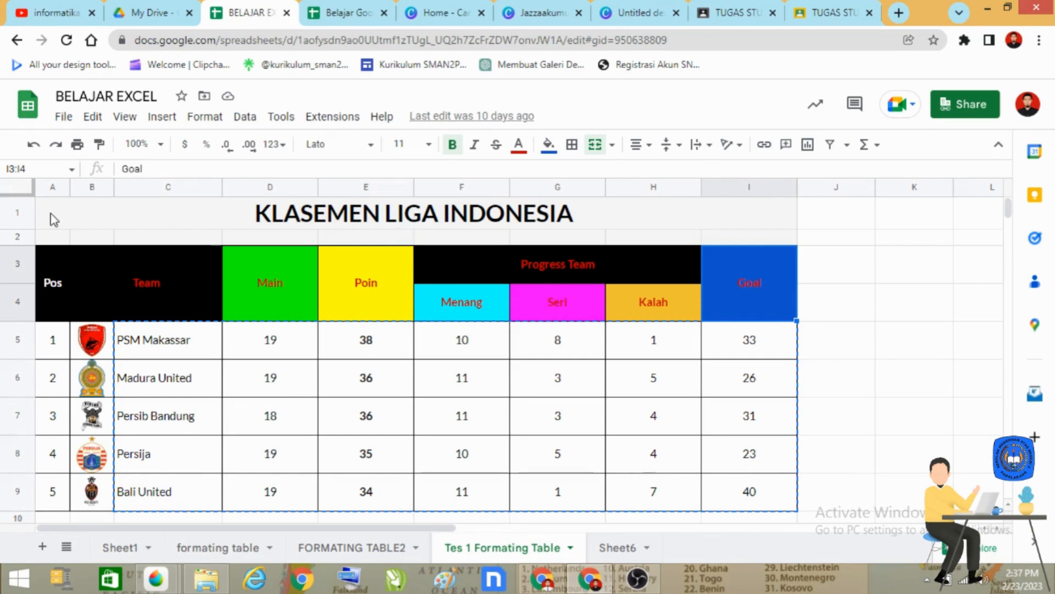
{"action": "left_click", "coordinate": [366, 7]}
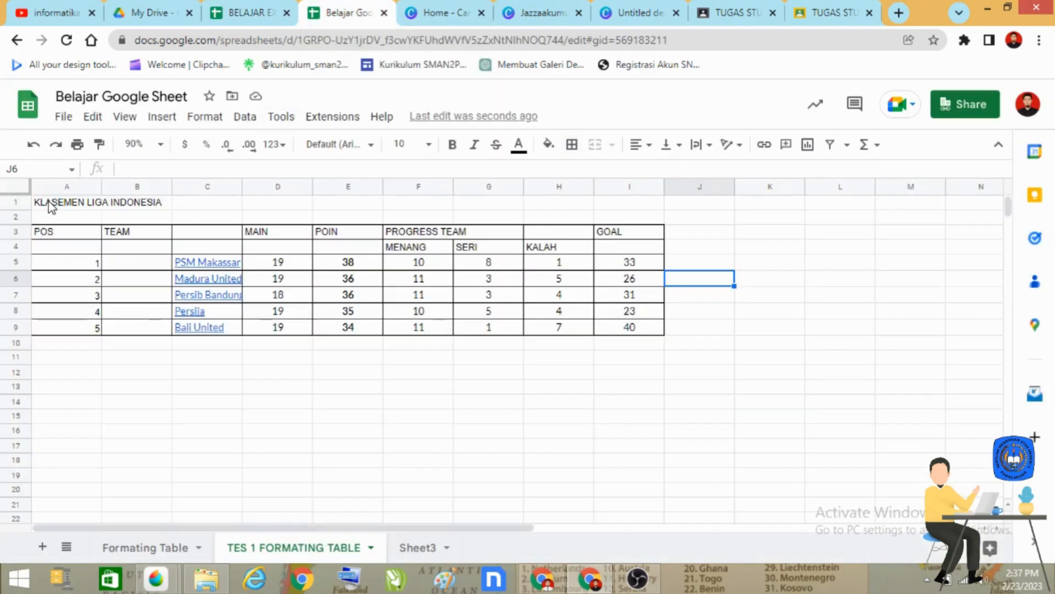
{"action": "left_click_drag", "start_coordinate": [51, 208], "coordinate": [631, 211]}
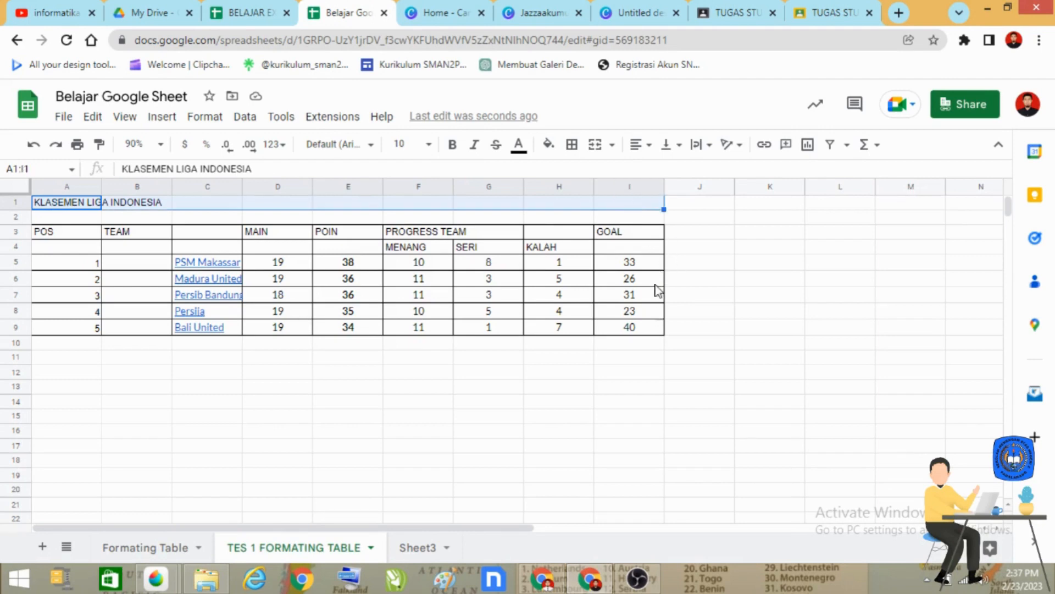
{"action": "left_click", "coordinate": [599, 146]}
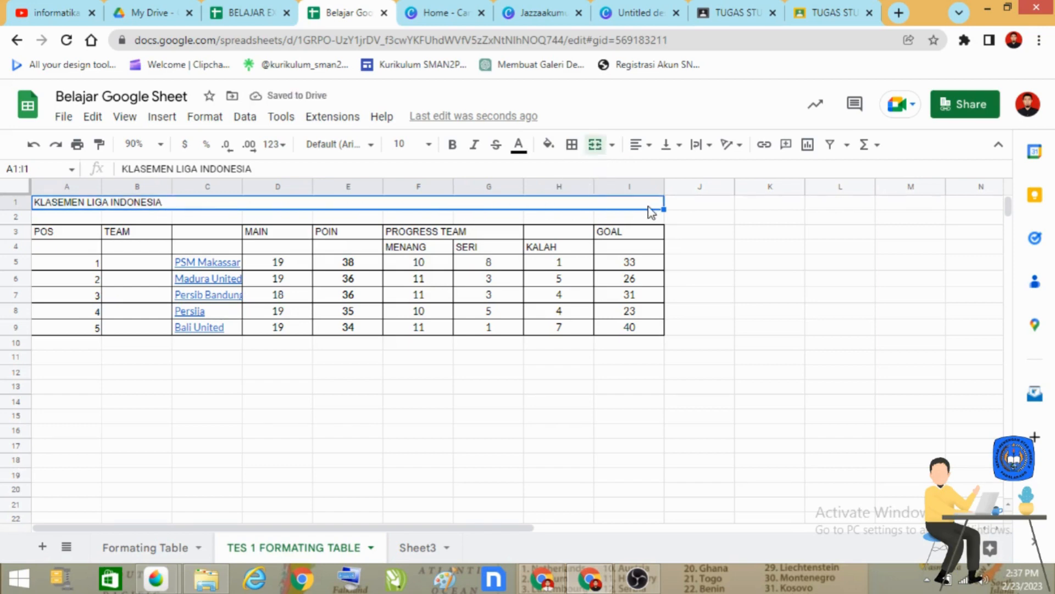
Center the merged title KLASEMEN LIGA INDONESIA horizontally and make it bold at font size 24, using the BELAJAR EXCEL title as reference
{"action": "left_click", "coordinate": [636, 146]}
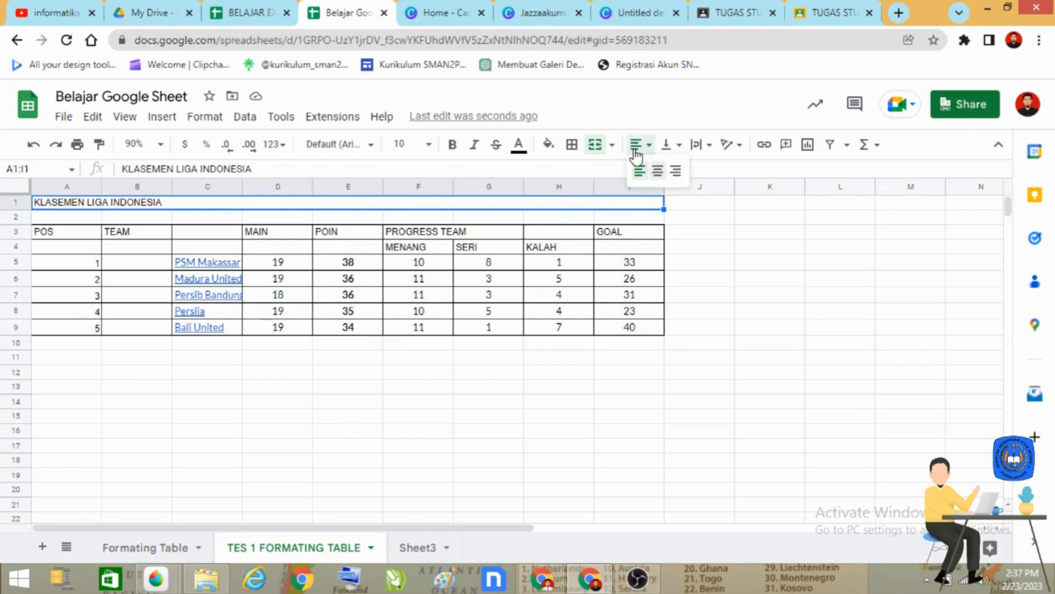
{"action": "left_click", "coordinate": [660, 176]}
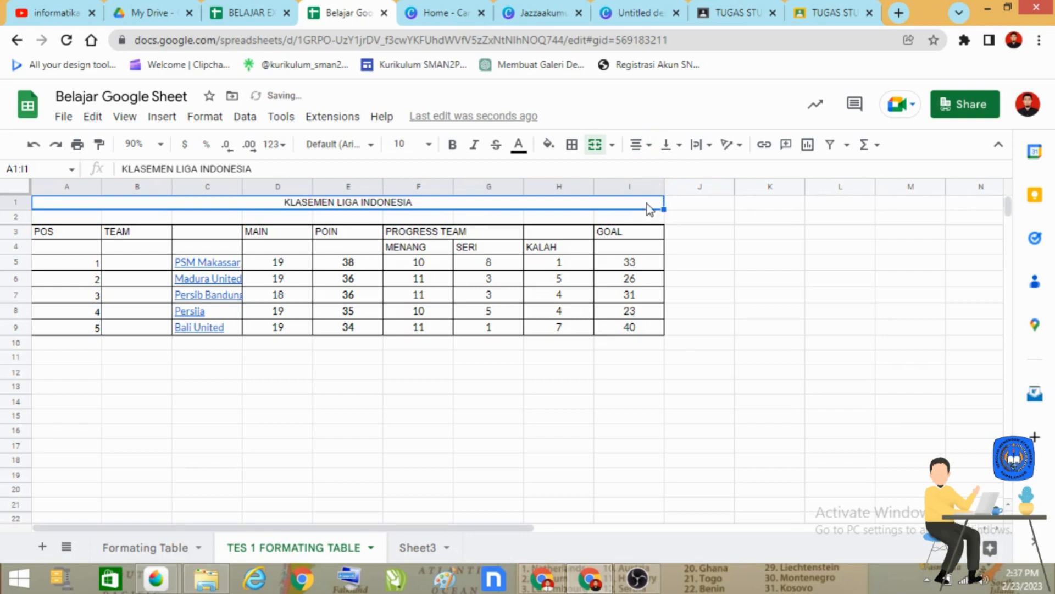
{"action": "left_click", "coordinate": [240, 9]}
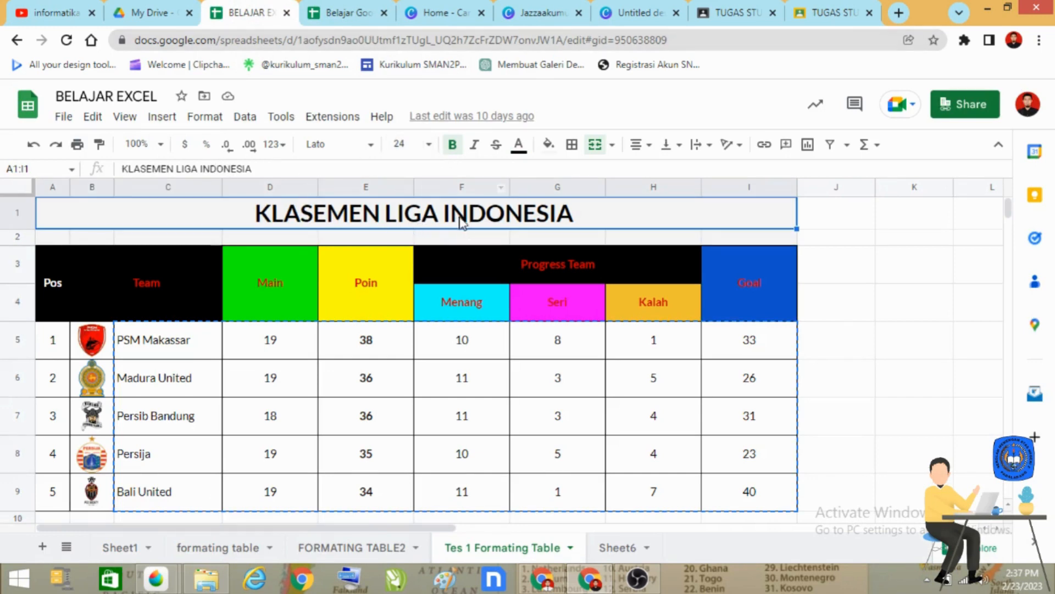
{"action": "left_click", "coordinate": [351, 13]}
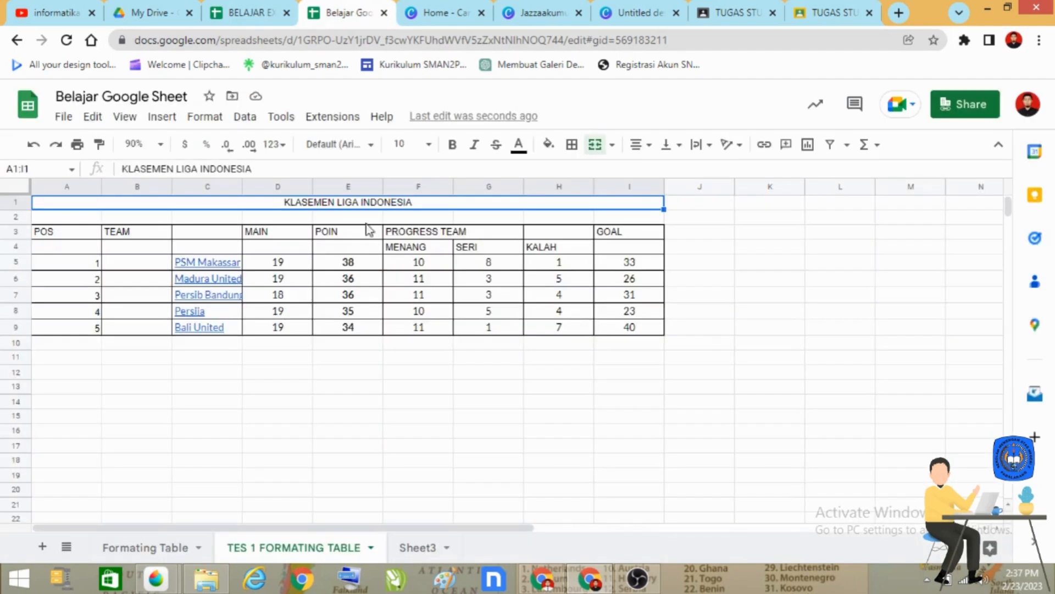
{"action": "left_click", "coordinate": [429, 146]}
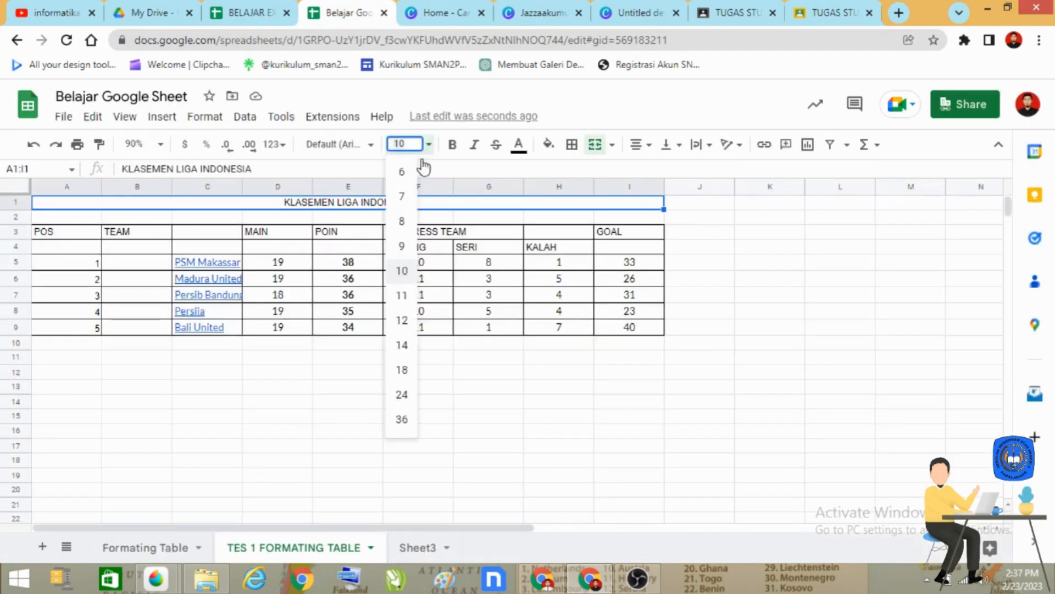
{"action": "left_click", "coordinate": [404, 400]}
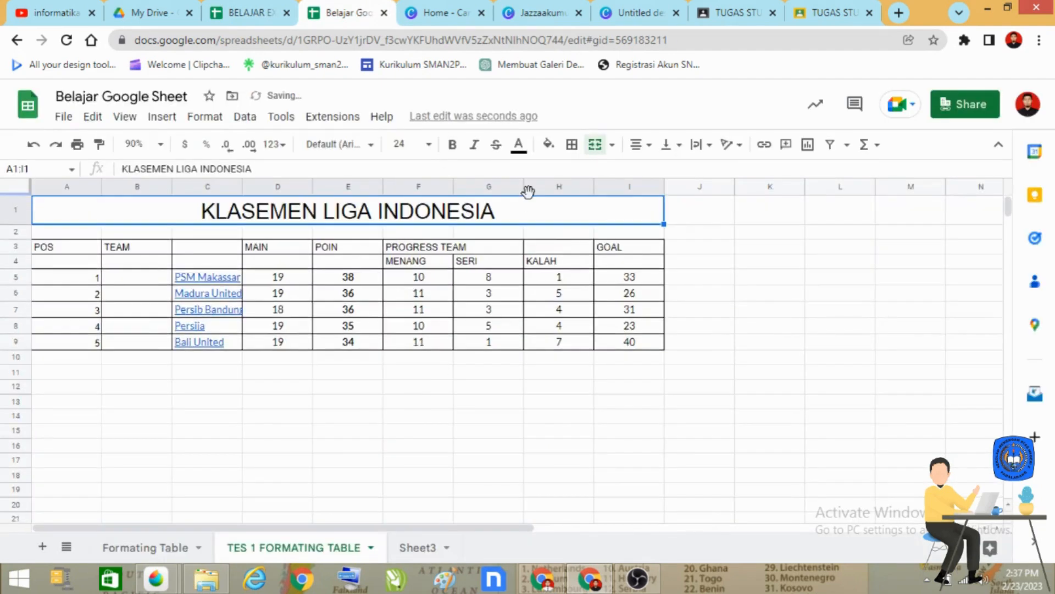
{"action": "left_click", "coordinate": [453, 146]}
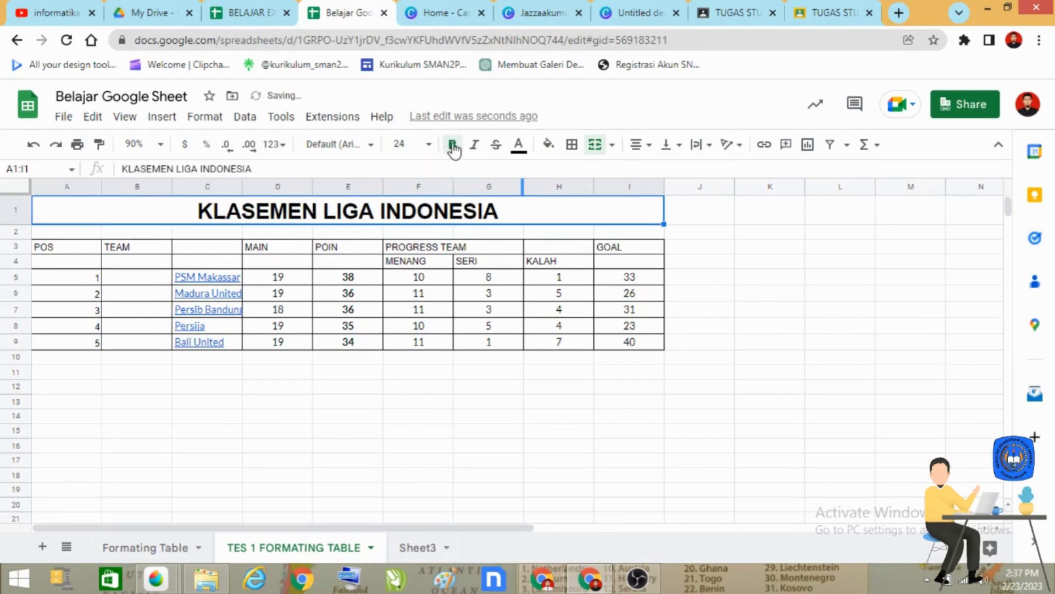
{"action": "left_click", "coordinate": [434, 385]}
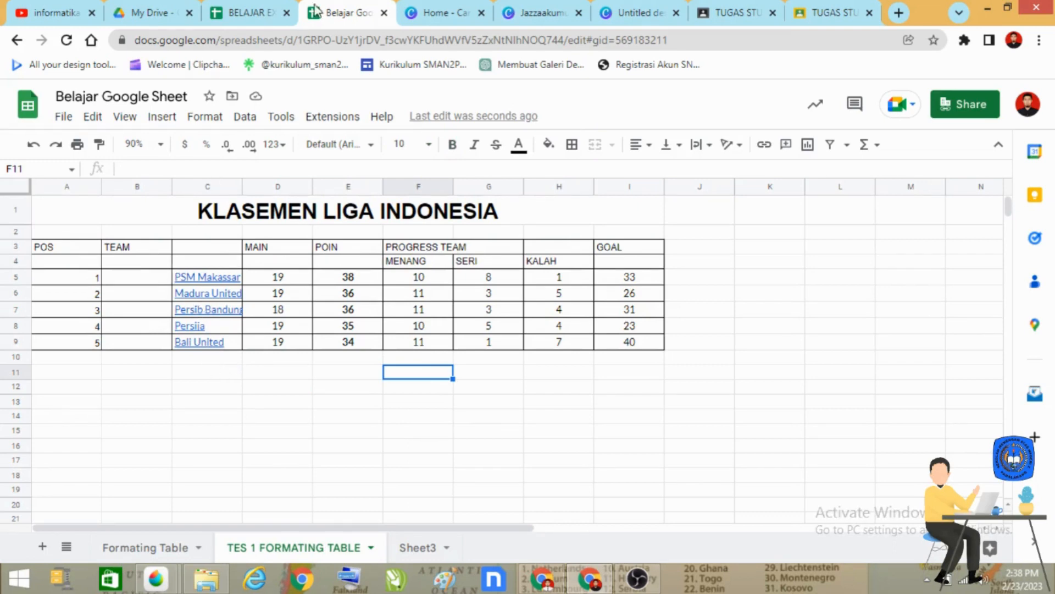
Check how the header cells are merged in the BELAJAR EXCEL reference table, and merge the PROGRESS TEAM cells F3:H3 in the new sheet
{"action": "left_click", "coordinate": [242, 12]}
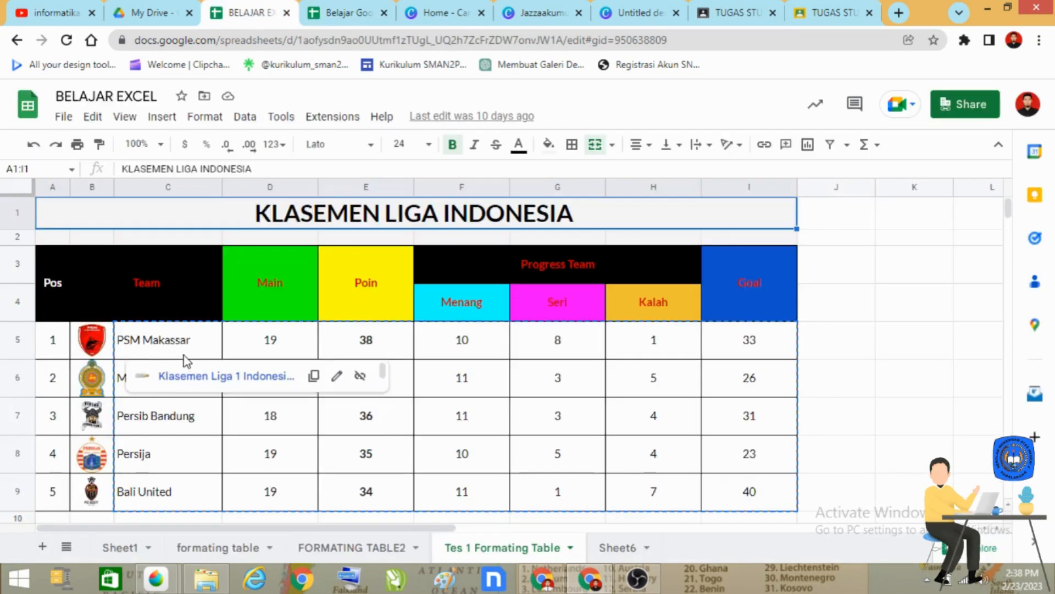
{"action": "left_click", "coordinate": [53, 263]}
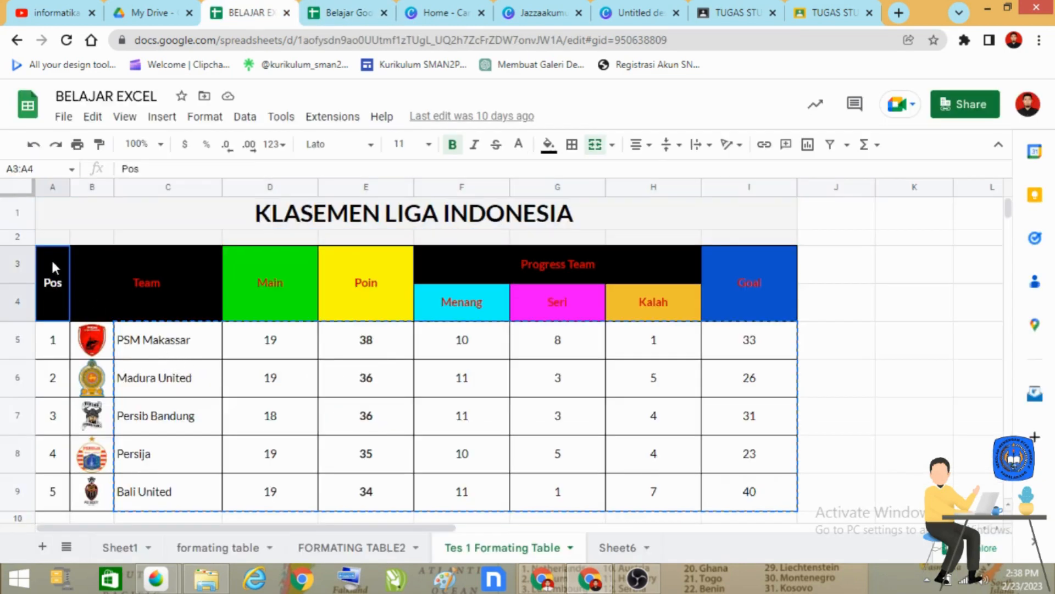
{"action": "left_click", "coordinate": [193, 294]}
{"action": "left_click", "coordinate": [295, 288]}
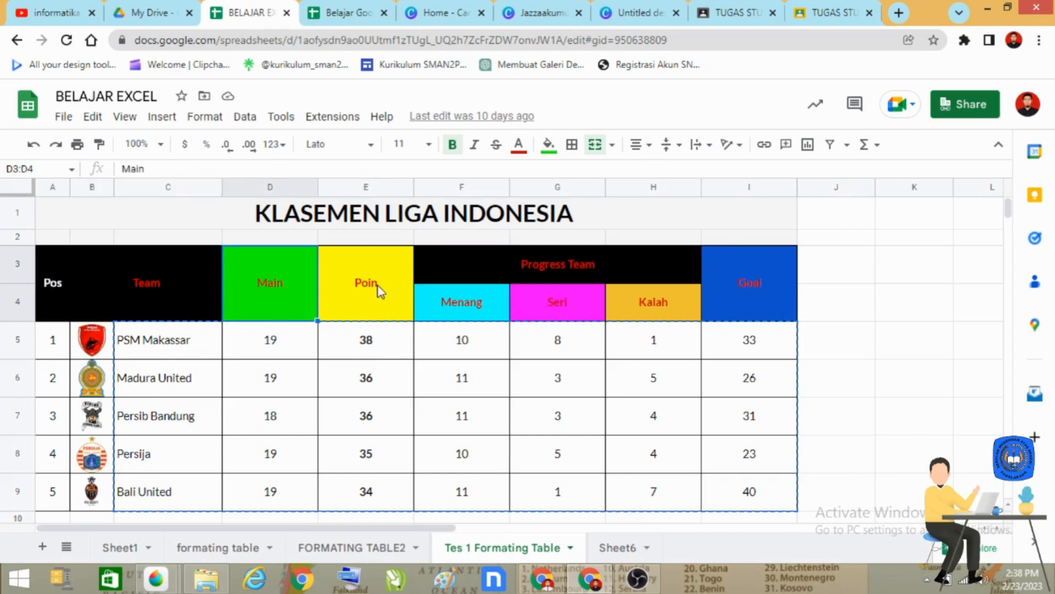
{"action": "left_click", "coordinate": [399, 288]}
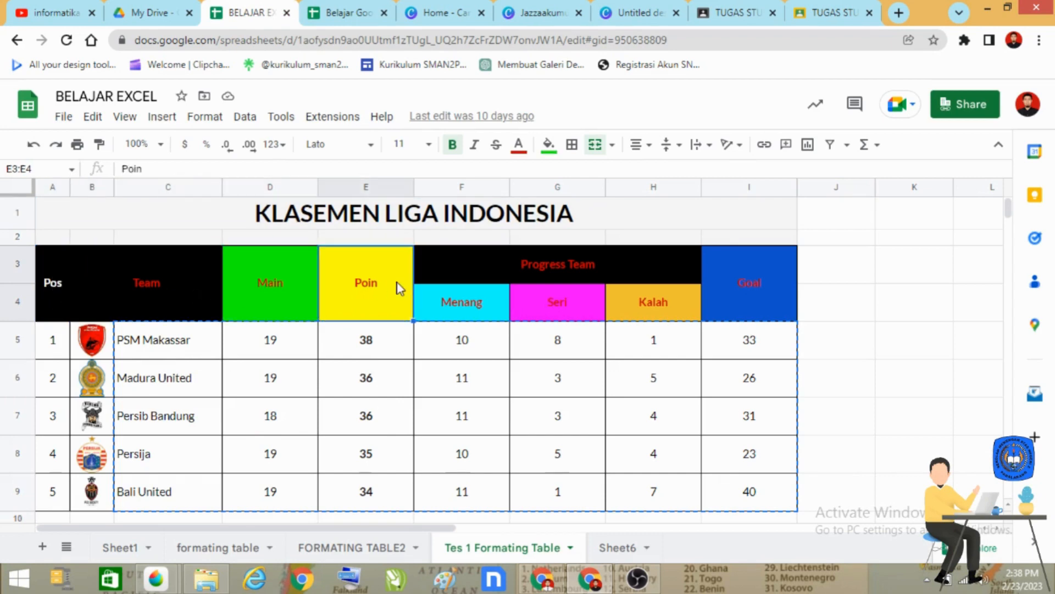
{"action": "left_click", "coordinate": [577, 263]}
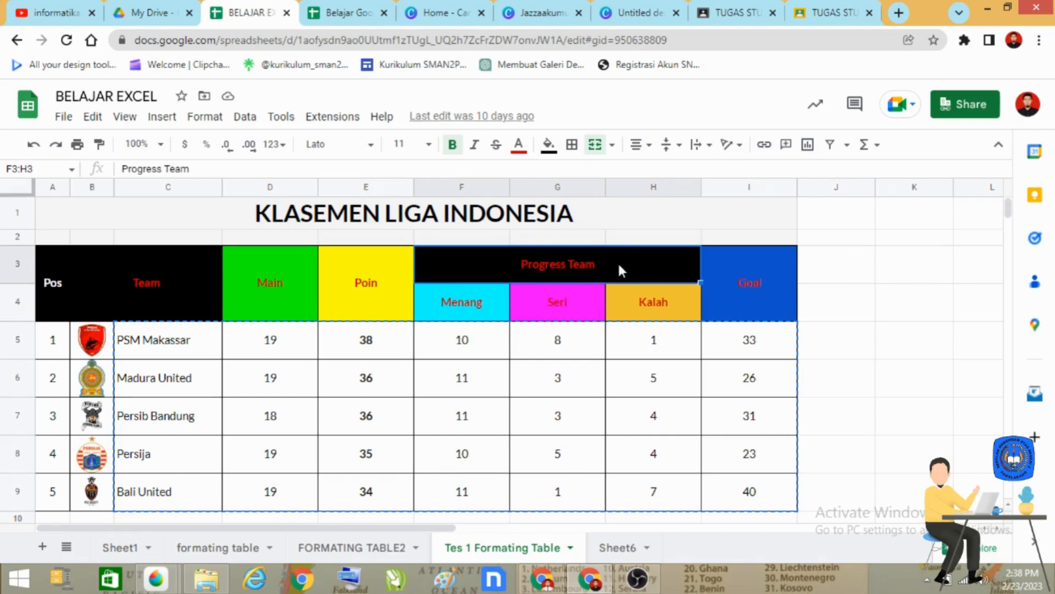
{"action": "key", "text": "ctrl+Tab"}
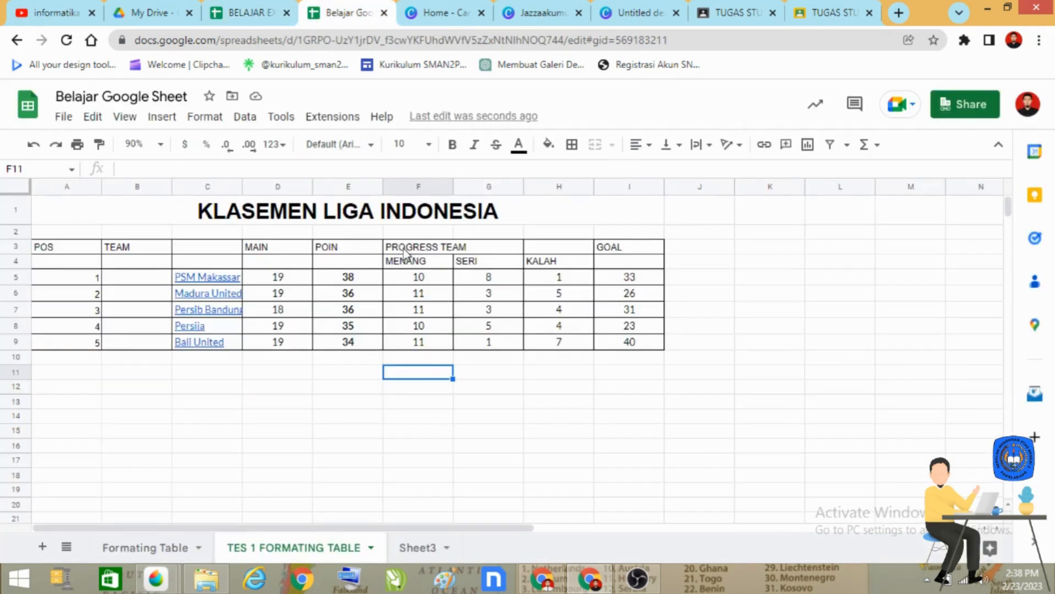
{"action": "left_click_drag", "start_coordinate": [405, 250], "coordinate": [544, 256]}
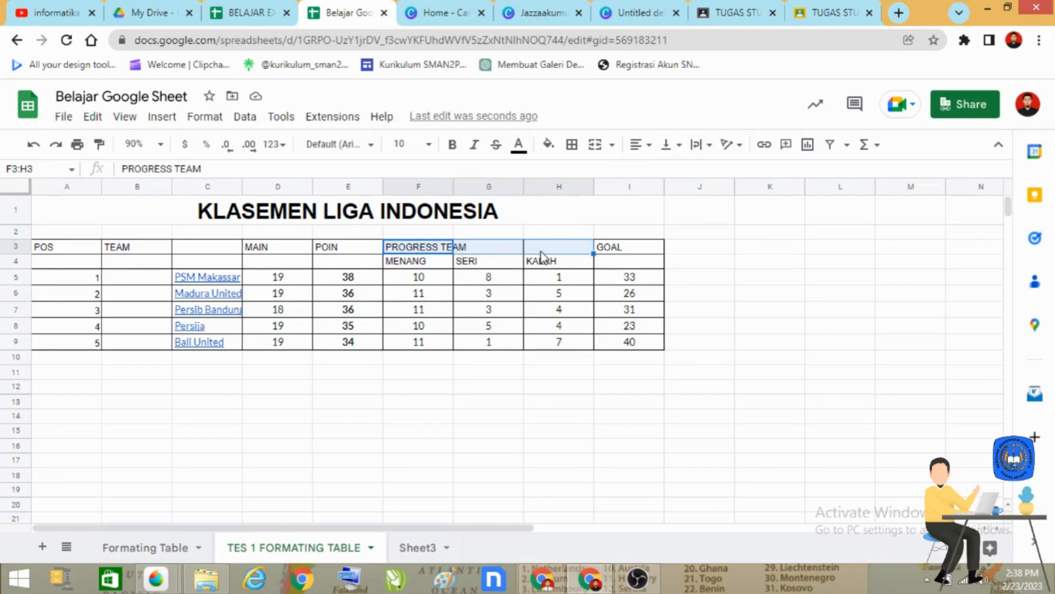
{"action": "left_click", "coordinate": [595, 147]}
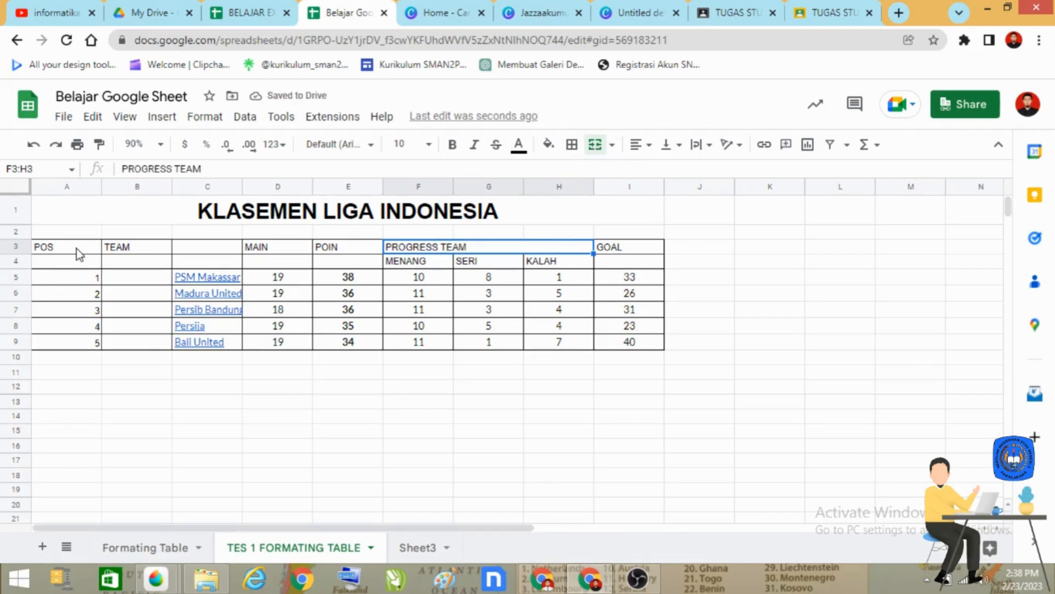
Merge the POS header cells A3:A4 and the TEAM header cells B3:C4
{"action": "left_click_drag", "start_coordinate": [77, 248], "coordinate": [76, 263]}
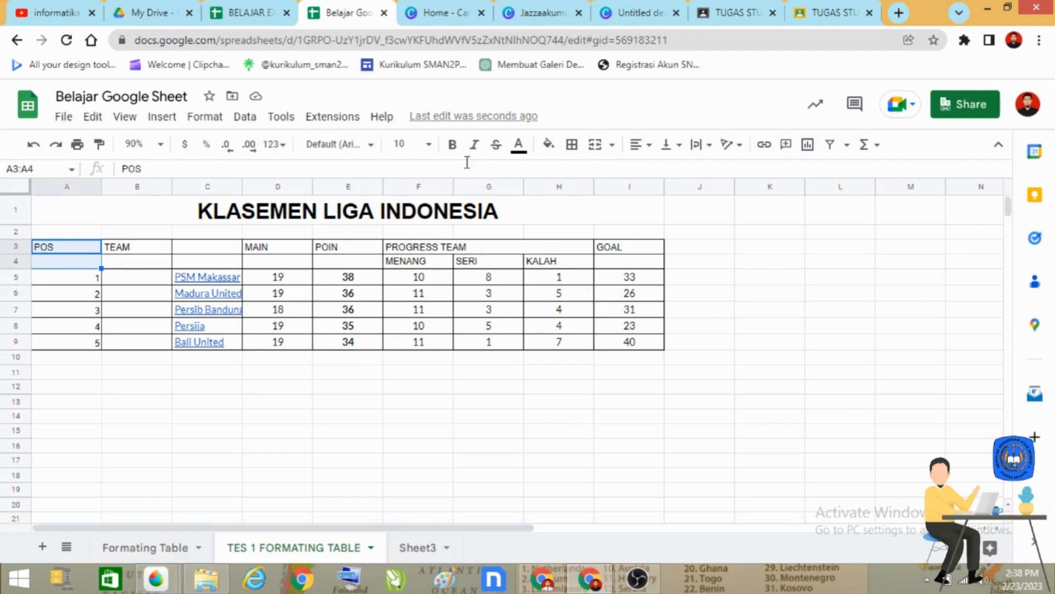
{"action": "left_click", "coordinate": [595, 144]}
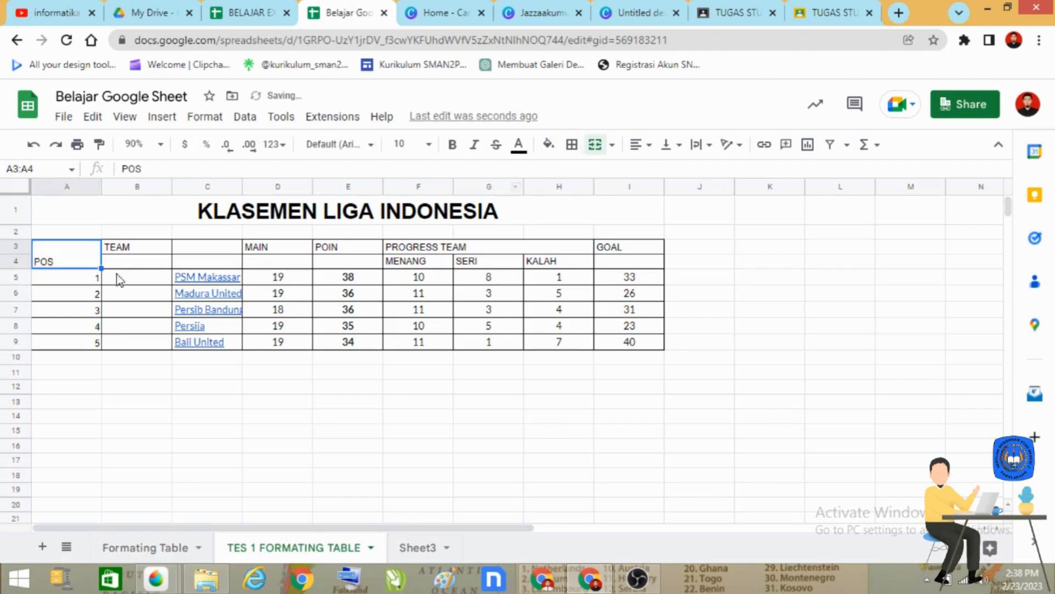
{"action": "left_click", "coordinate": [141, 246]}
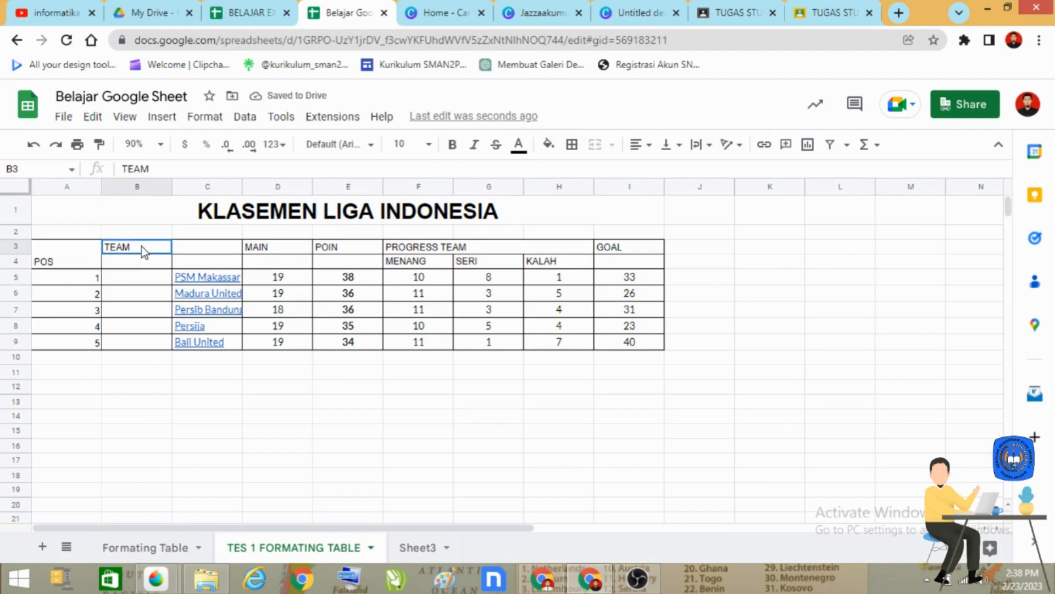
{"action": "mouse_move", "coordinate": [194, 255]}
{"action": "left_mouse_down"}
{"action": "mouse_move", "coordinate": [214, 256]}
{"action": "mouse_move", "coordinate": [215, 269]}
{"action": "left_mouse_up"}
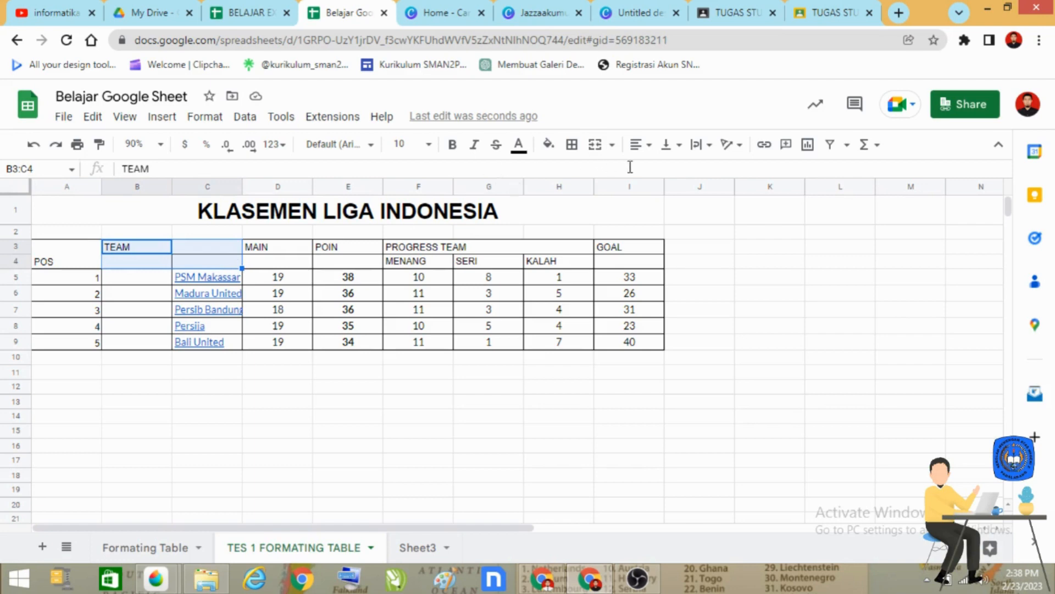
{"action": "left_click", "coordinate": [595, 144]}
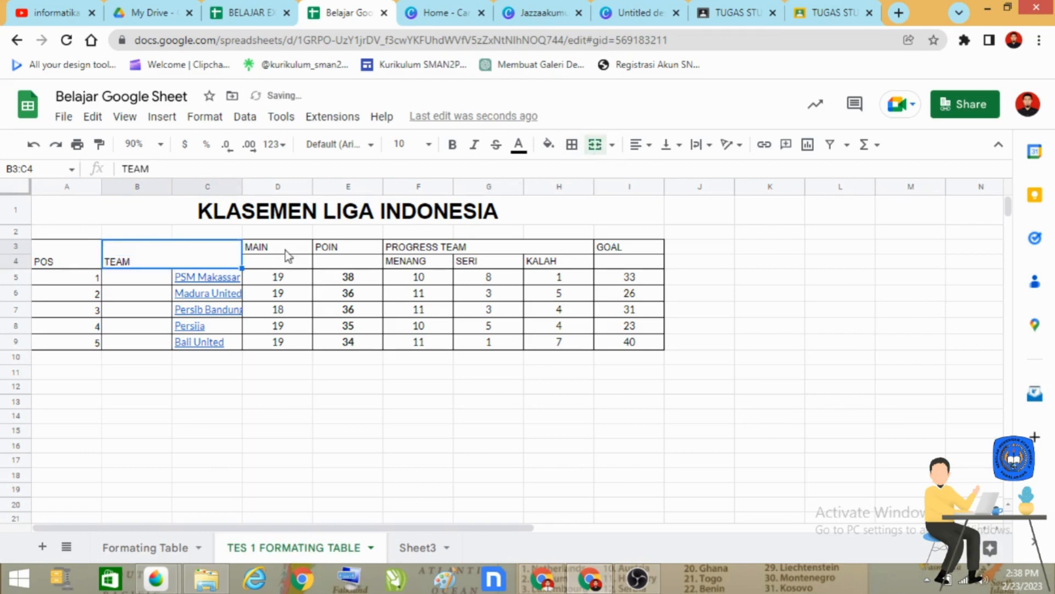
Merge the MAIN, POIN and GOAL headers each across rows 3 and 4 in columns D, E and I
{"action": "left_click_drag", "start_coordinate": [297, 247], "coordinate": [297, 263]}
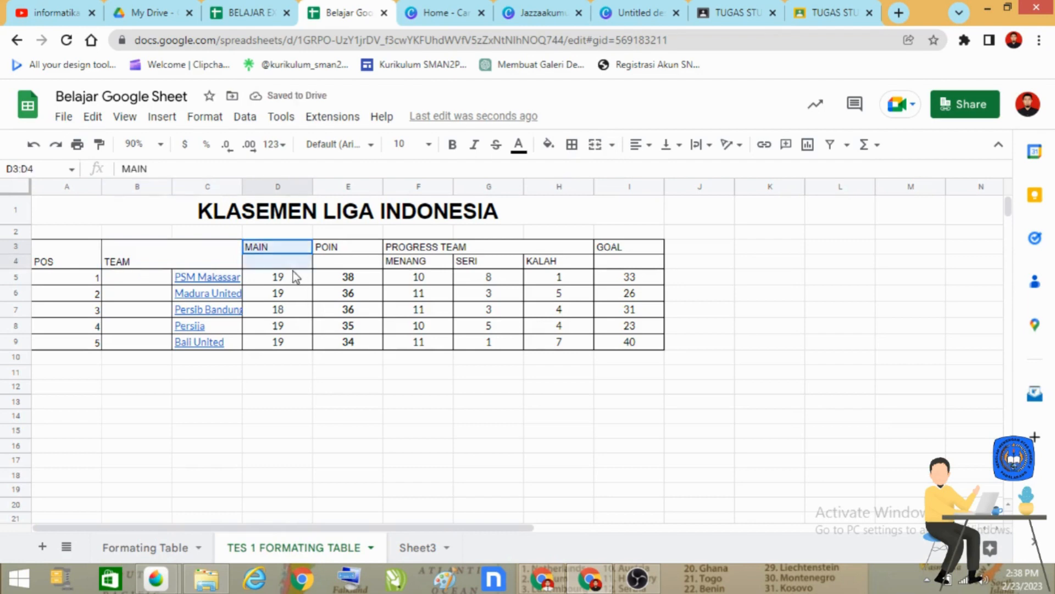
{"action": "left_click", "coordinate": [595, 144]}
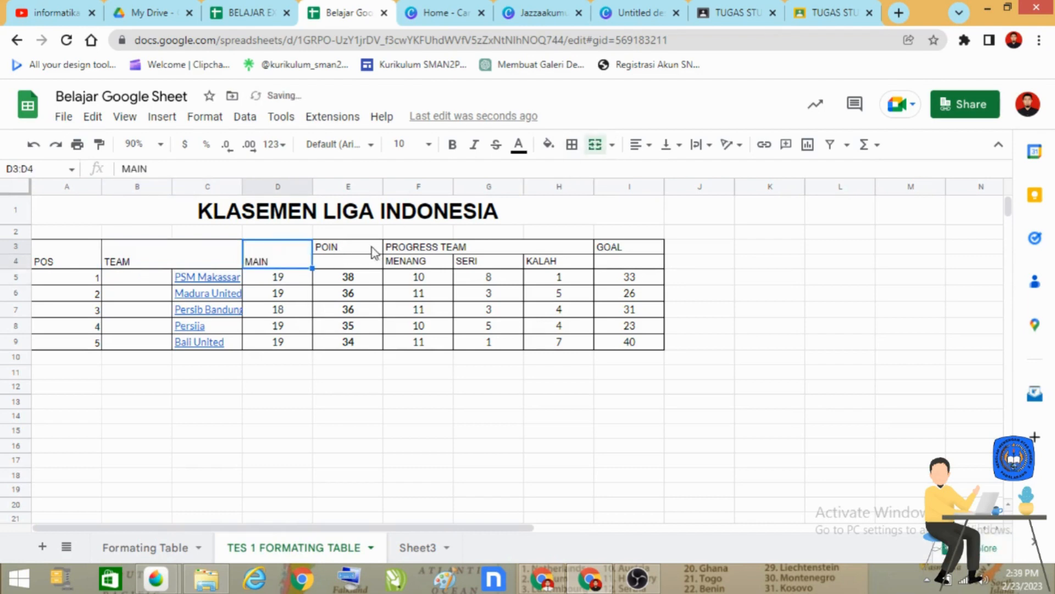
{"action": "left_click_drag", "start_coordinate": [376, 251], "coordinate": [374, 268]}
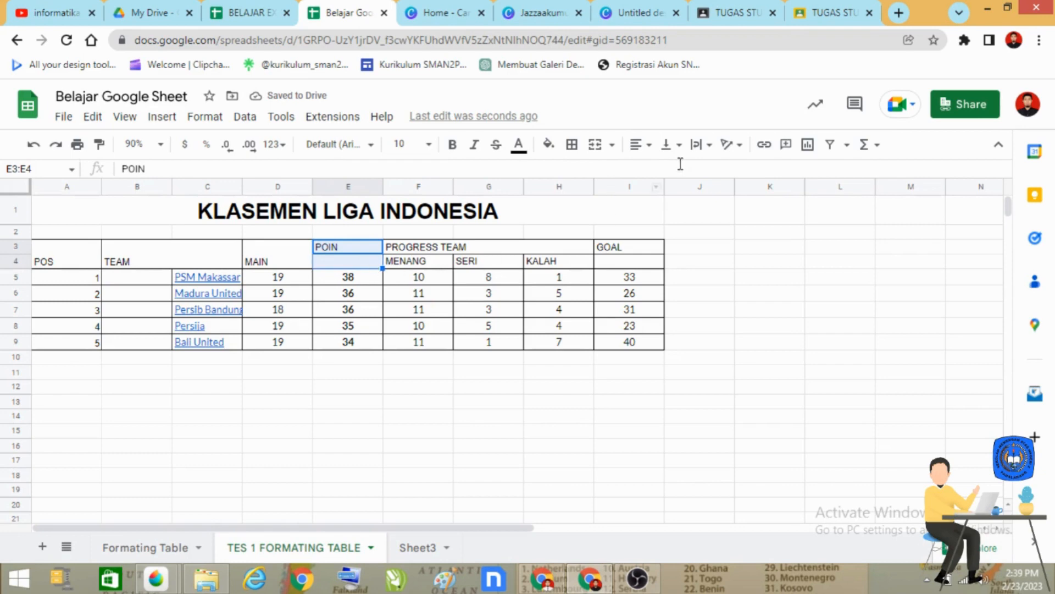
{"action": "left_click", "coordinate": [595, 144]}
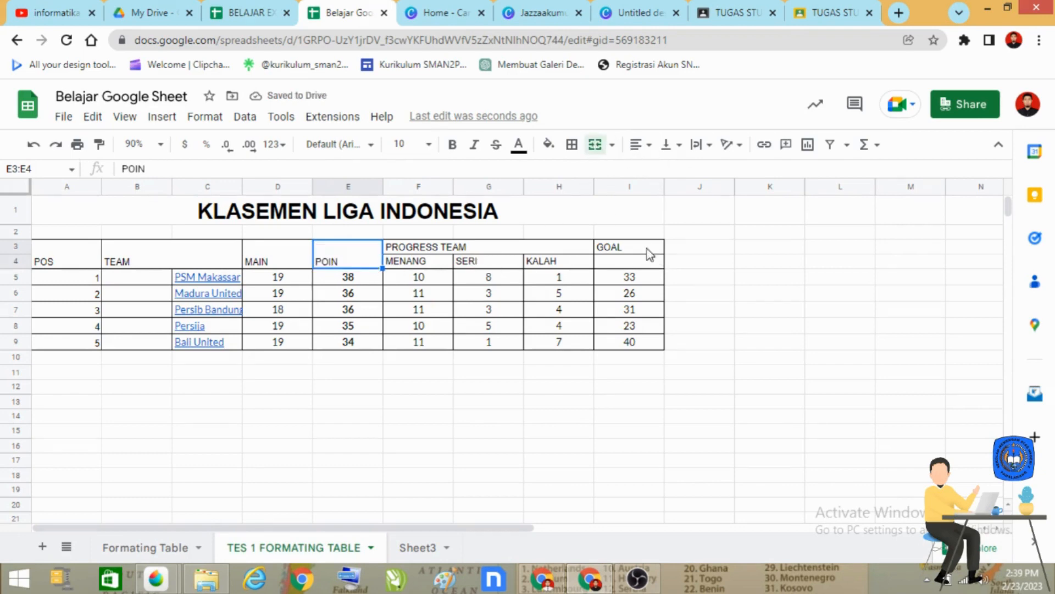
{"action": "left_click_drag", "start_coordinate": [651, 252], "coordinate": [653, 265]}
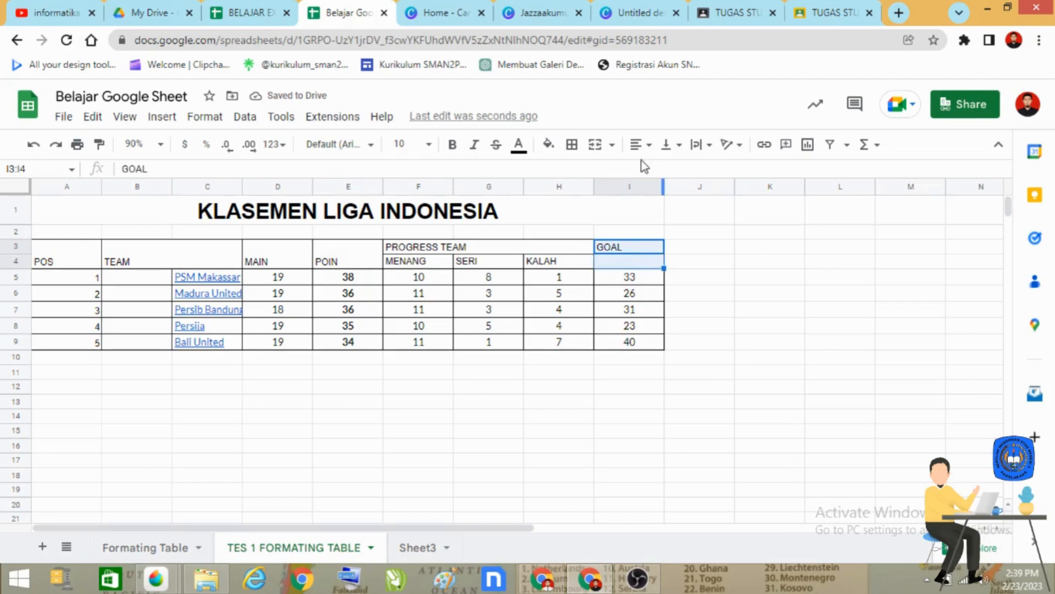
{"action": "left_click", "coordinate": [595, 144]}
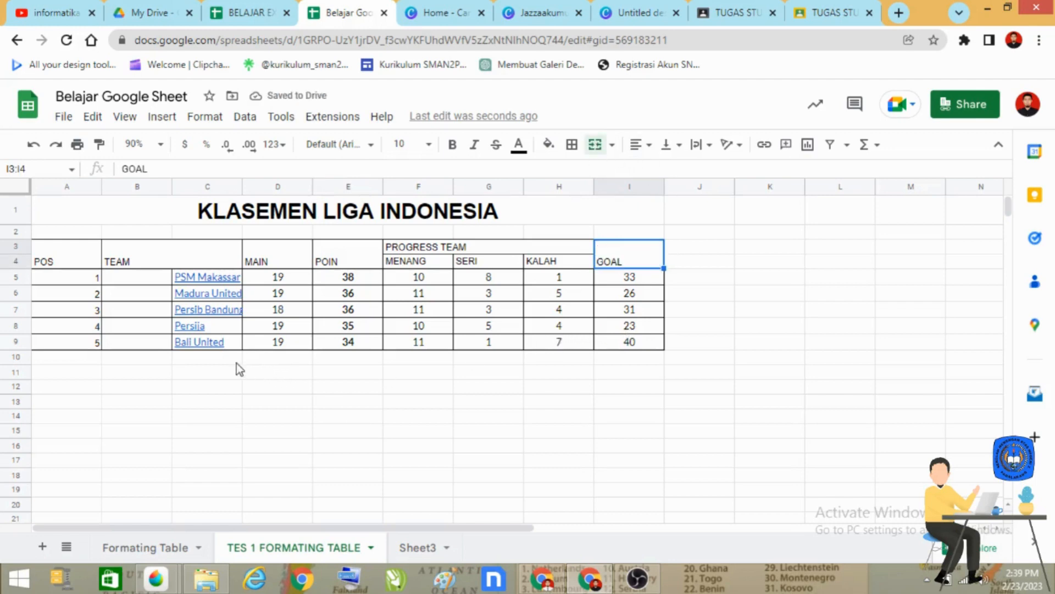
Center the header range A3:I4 horizontally and align it to the middle vertically
{"action": "left_click_drag", "start_coordinate": [67, 258], "coordinate": [629, 263]}
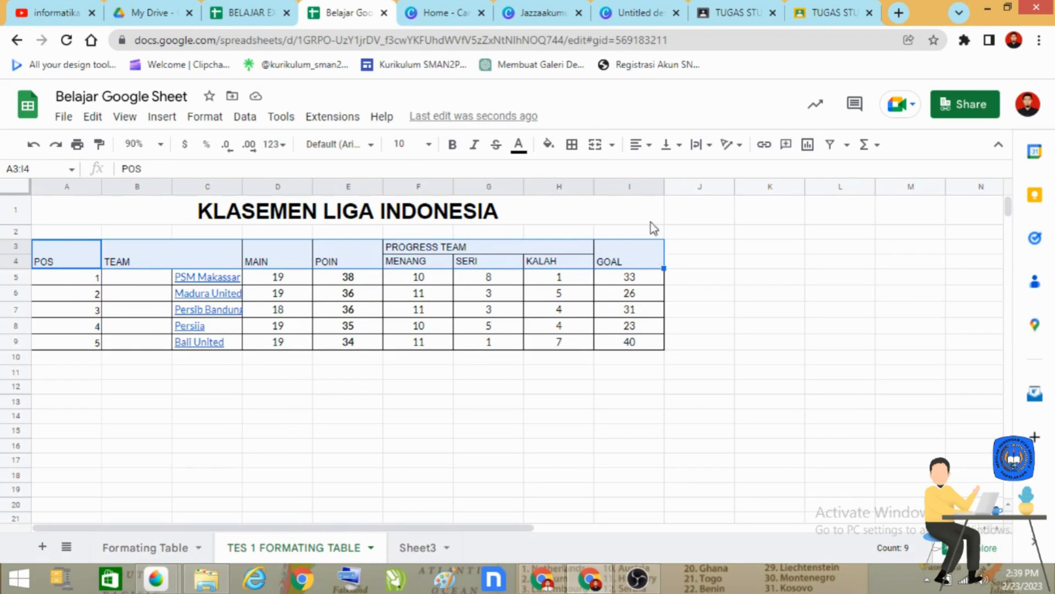
{"action": "left_click", "coordinate": [639, 145]}
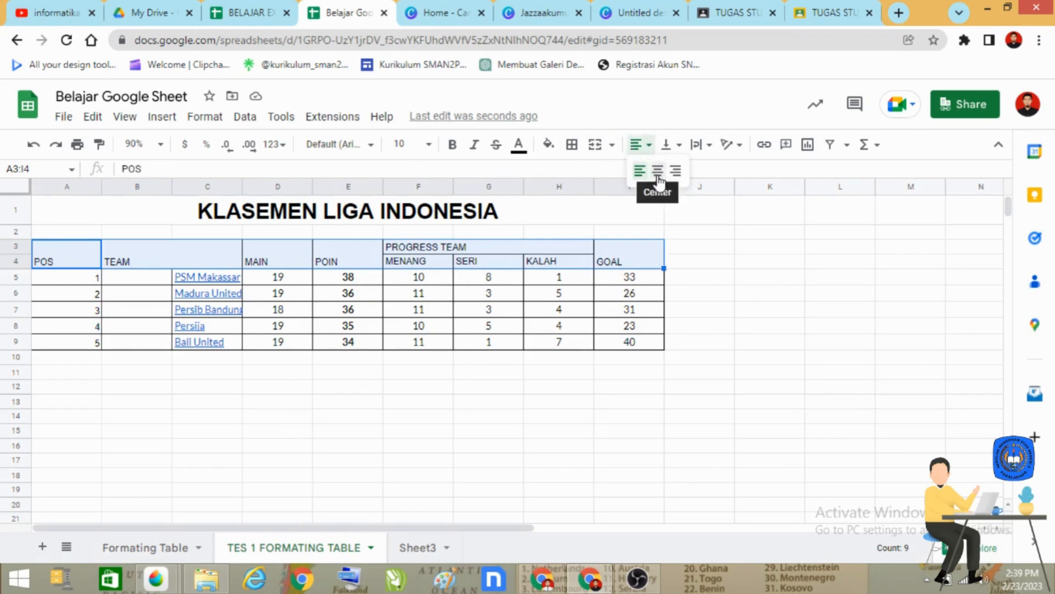
{"action": "left_click", "coordinate": [659, 172]}
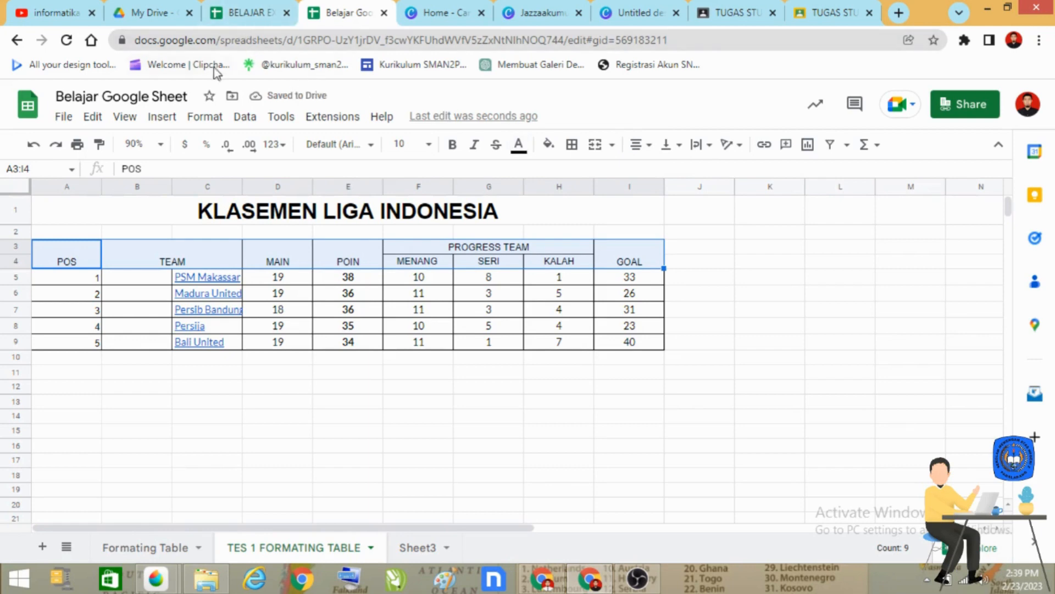
{"action": "left_click", "coordinate": [204, 117]}
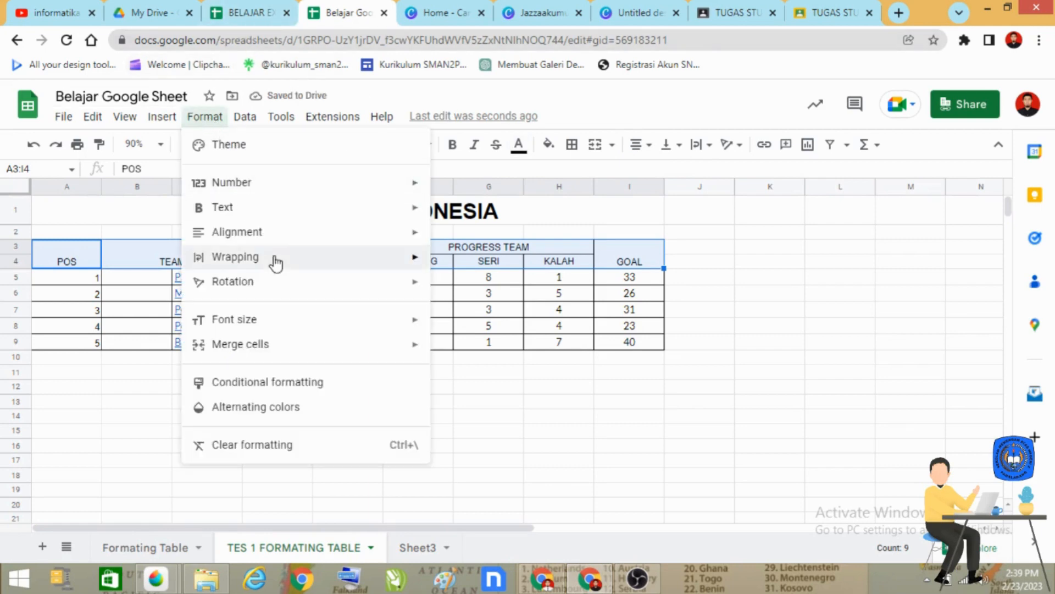
{"action": "mouse_move", "coordinate": [306, 249]}
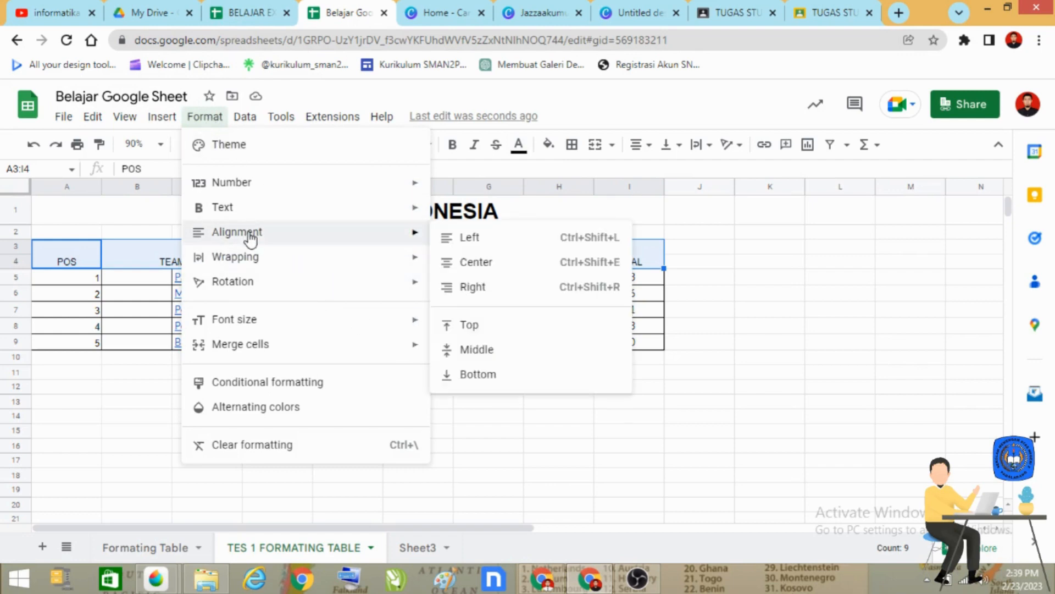
{"action": "left_click", "coordinate": [510, 355]}
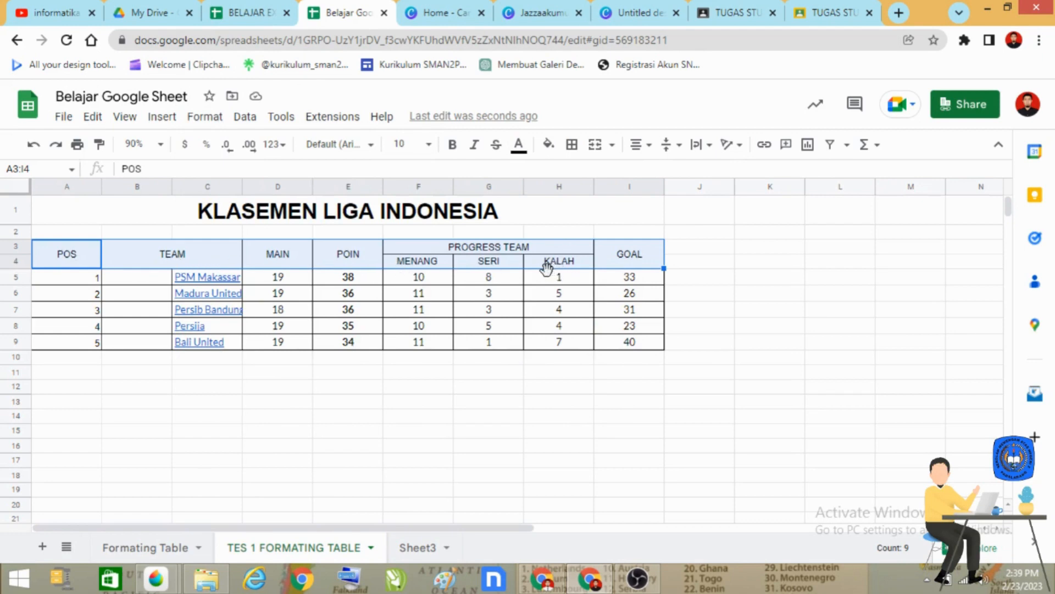
Check the header text style in the BELAJAR EXCEL reference table, and make the header range A3:I4 bold at font size 11 in Belajar Google Sheet
{"action": "left_click", "coordinate": [245, 12]}
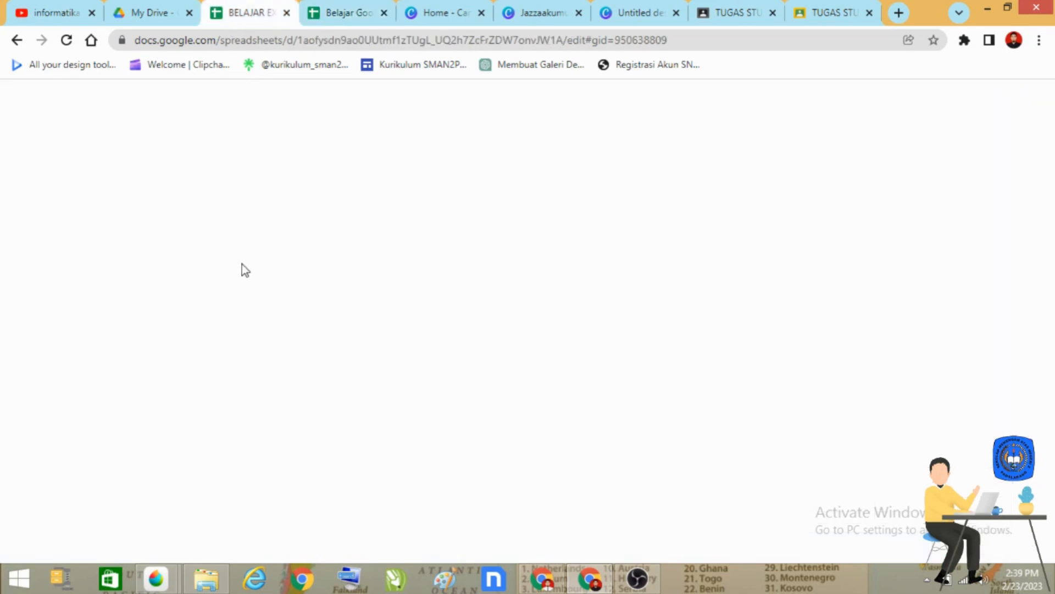
{"action": "left_click", "coordinate": [78, 291]}
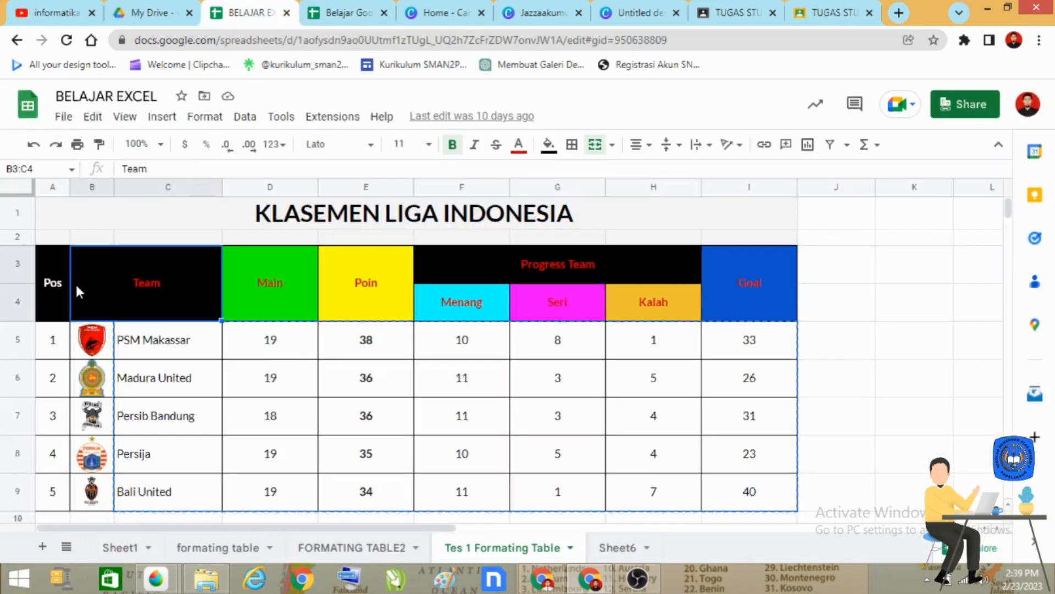
{"action": "left_click", "coordinate": [245, 281]}
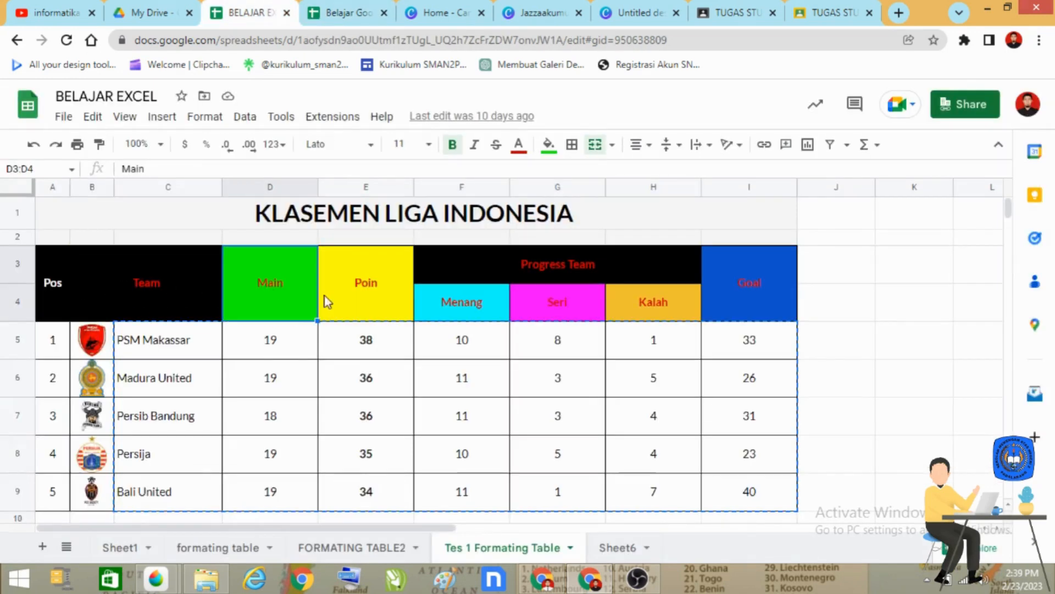
{"action": "left_click", "coordinate": [344, 11]}
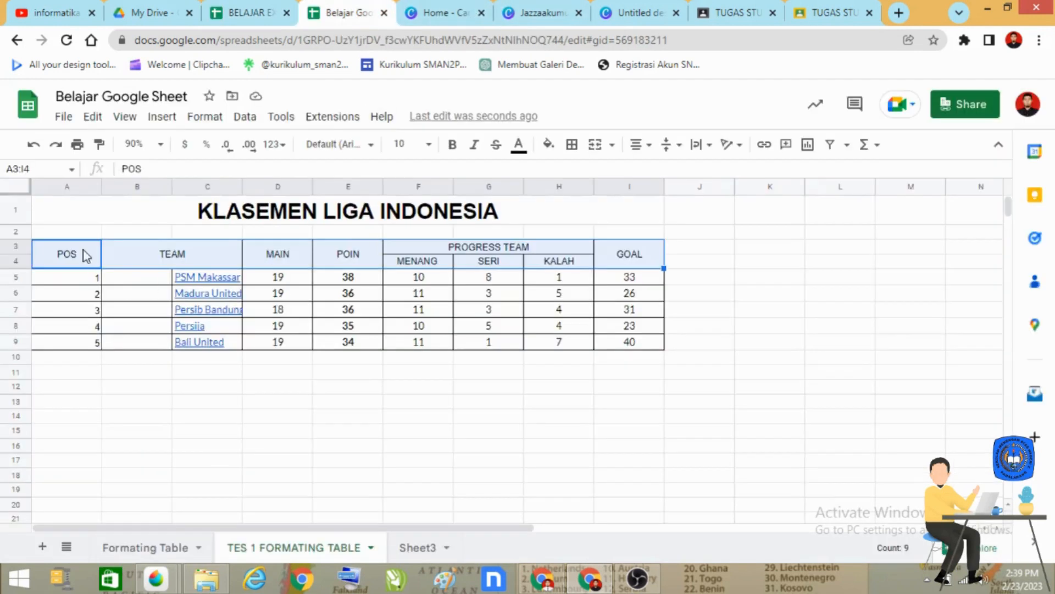
{"action": "left_click_drag", "start_coordinate": [86, 256], "coordinate": [620, 260]}
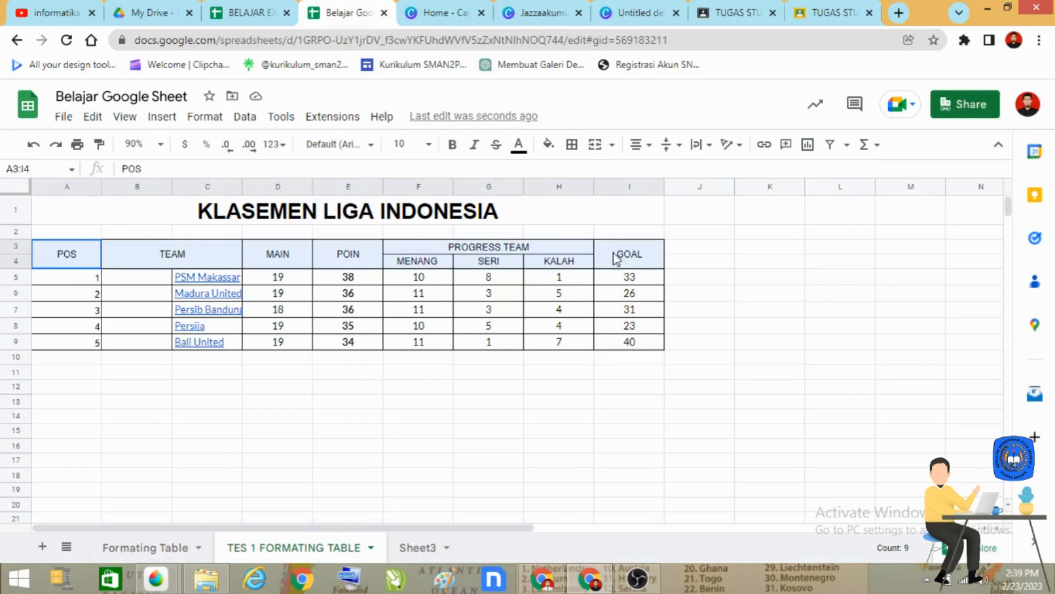
{"action": "left_click", "coordinate": [429, 144]}
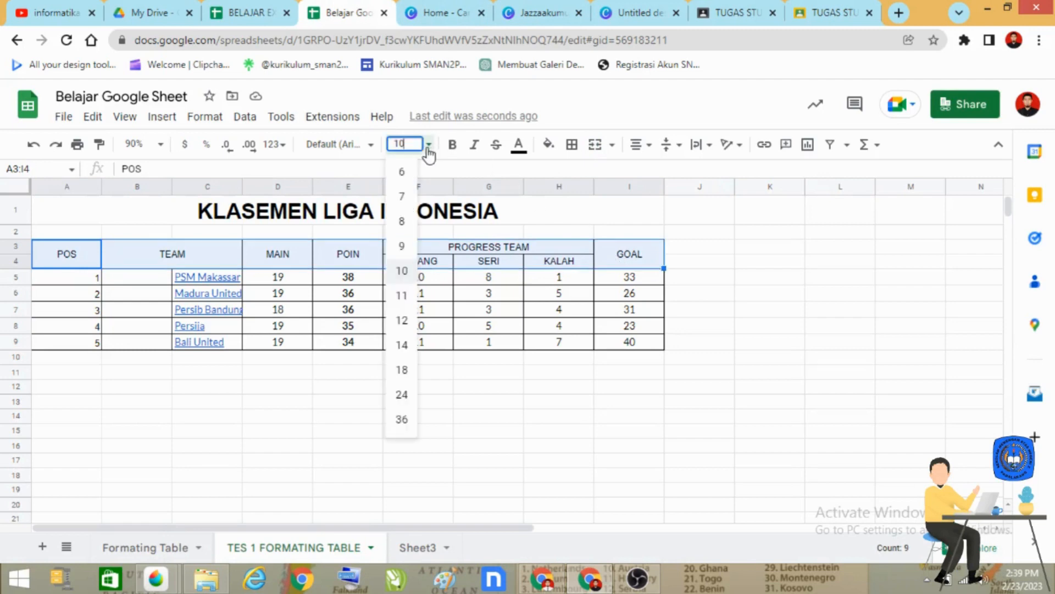
{"action": "left_click", "coordinate": [404, 299]}
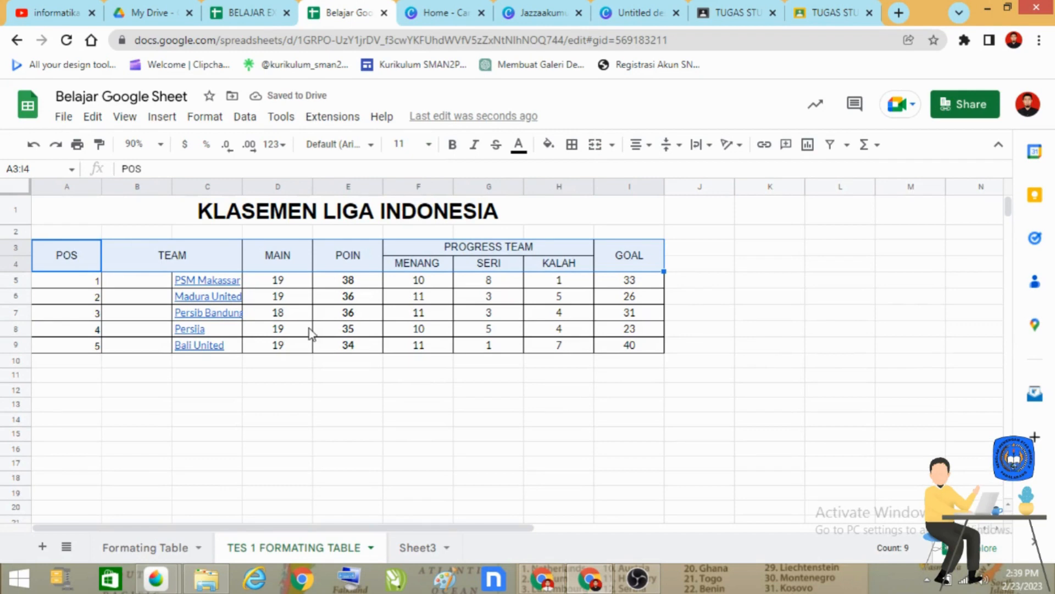
{"action": "left_click", "coordinate": [452, 147]}
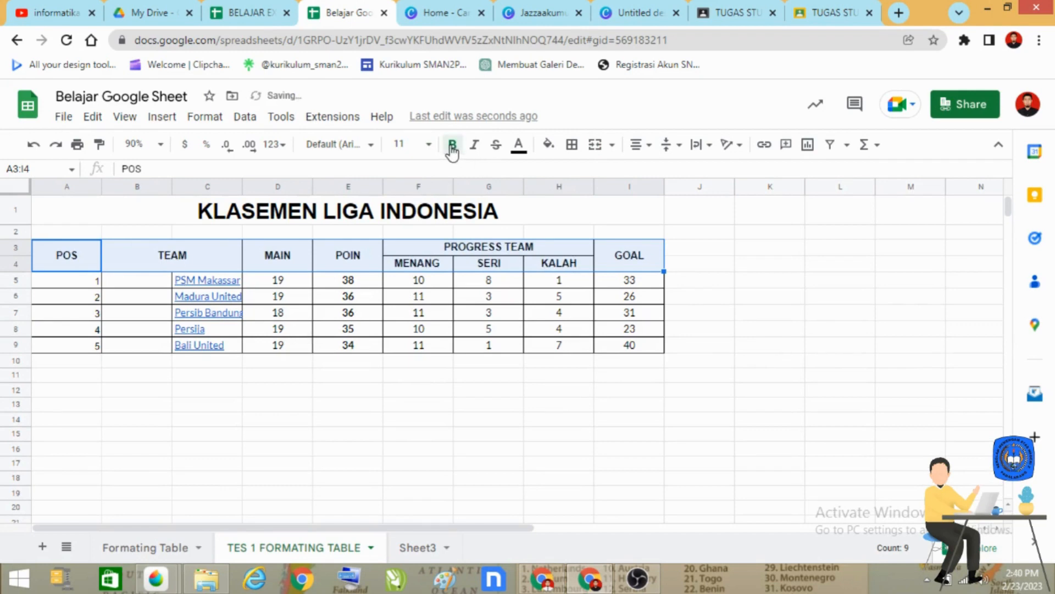
{"action": "left_click", "coordinate": [343, 446]}
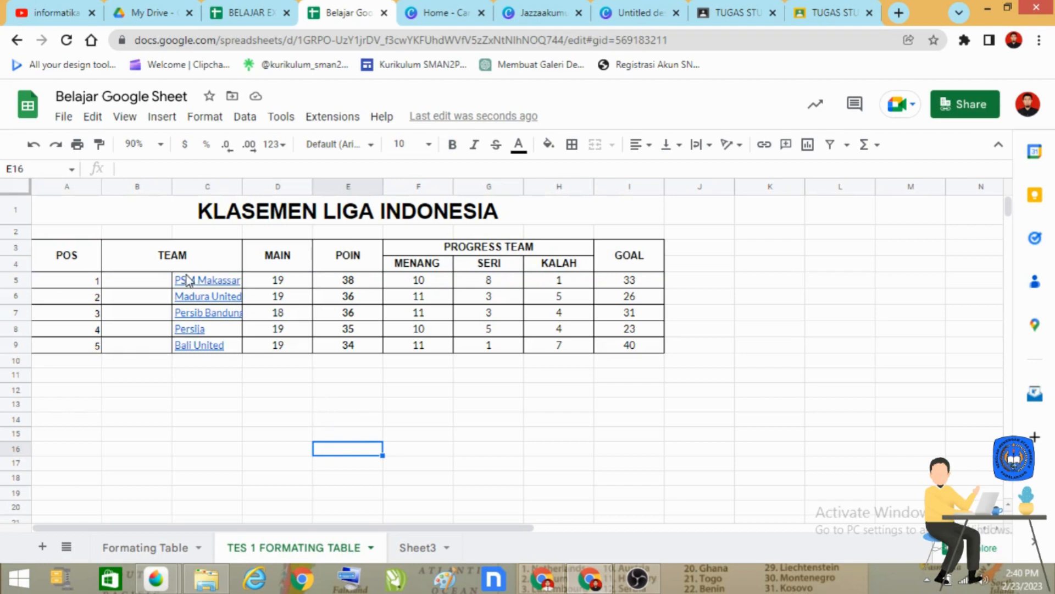
Center the standings data in A5:I9 horizontally
{"action": "left_click", "coordinate": [86, 280]}
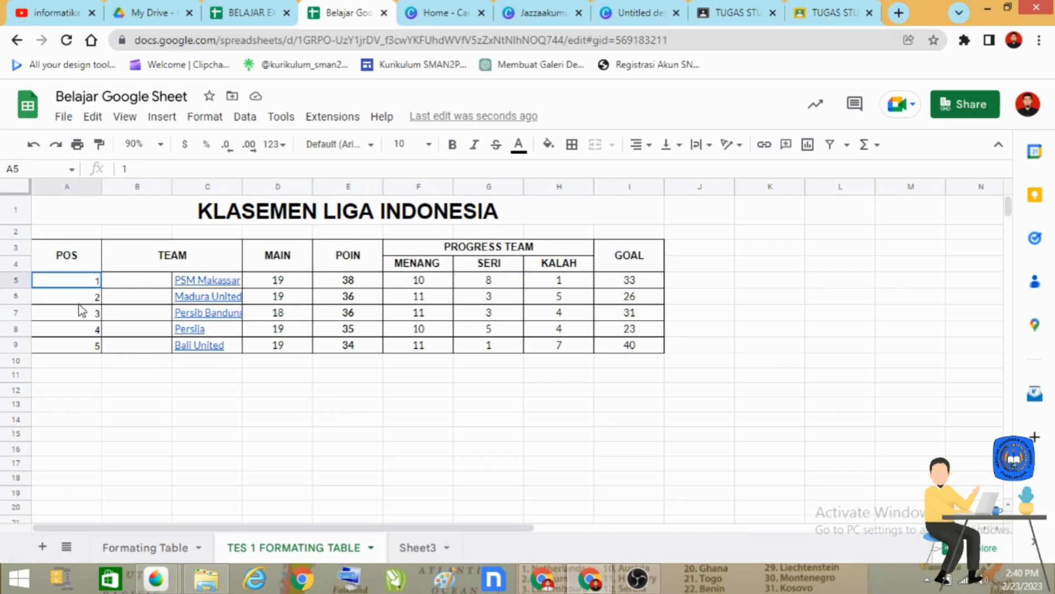
{"action": "left_click_drag", "start_coordinate": [81, 311], "coordinate": [633, 346]}
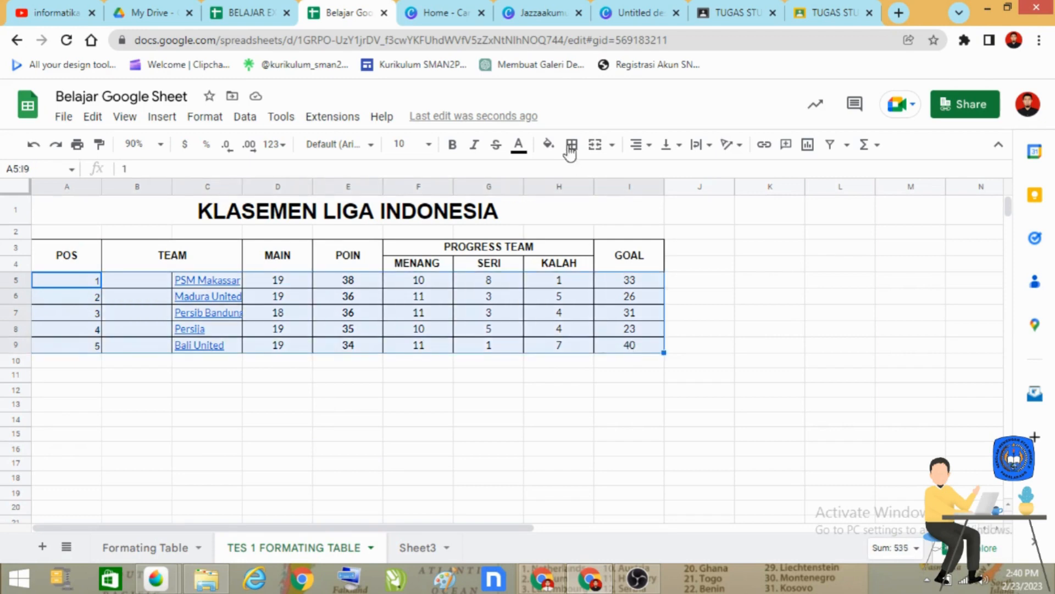
{"action": "left_click", "coordinate": [639, 144]}
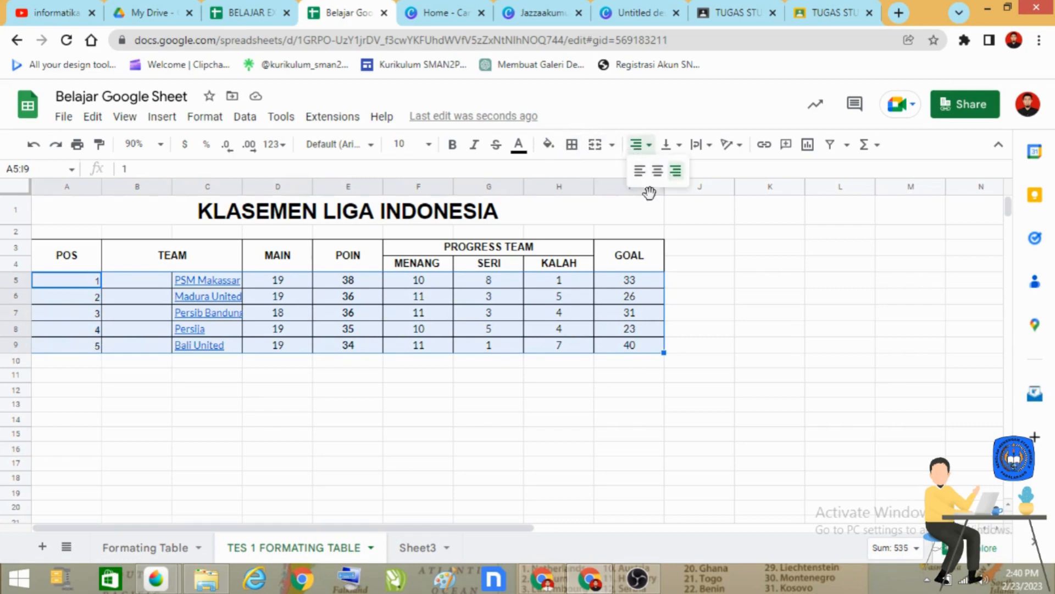
{"action": "left_click", "coordinate": [658, 171]}
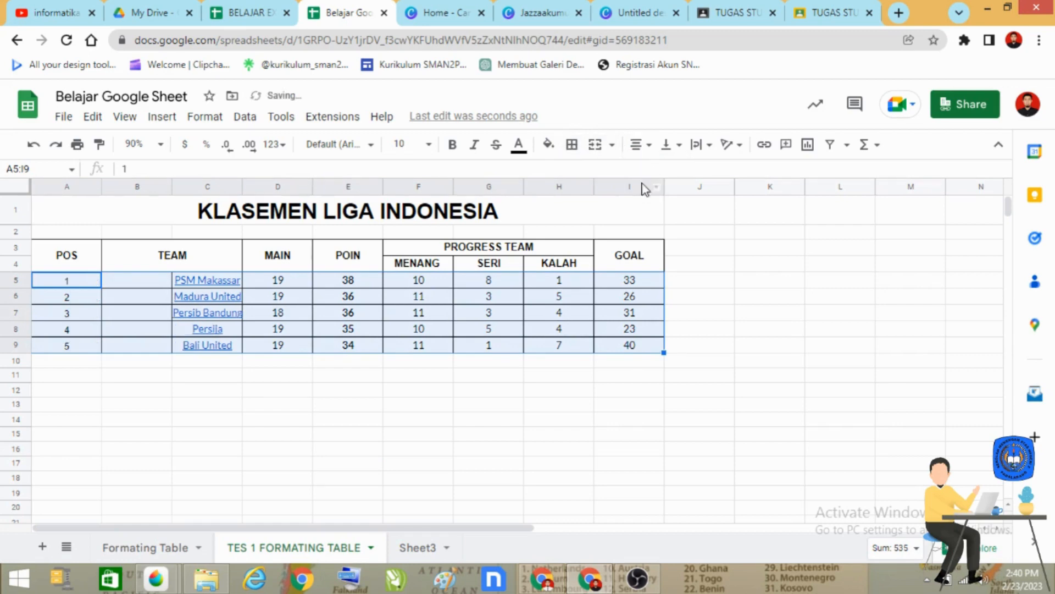
{"action": "left_click", "coordinate": [371, 435]}
Align the team names in C5:C9 to the left
{"action": "mouse_move", "coordinate": [203, 317]}
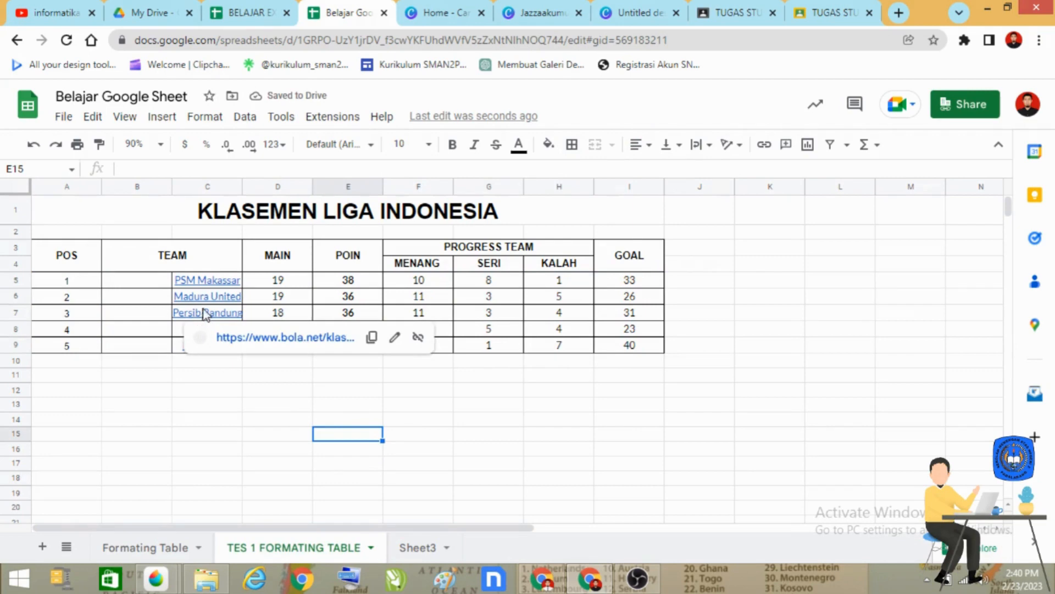
{"action": "left_click_drag", "start_coordinate": [237, 281], "coordinate": [239, 347]}
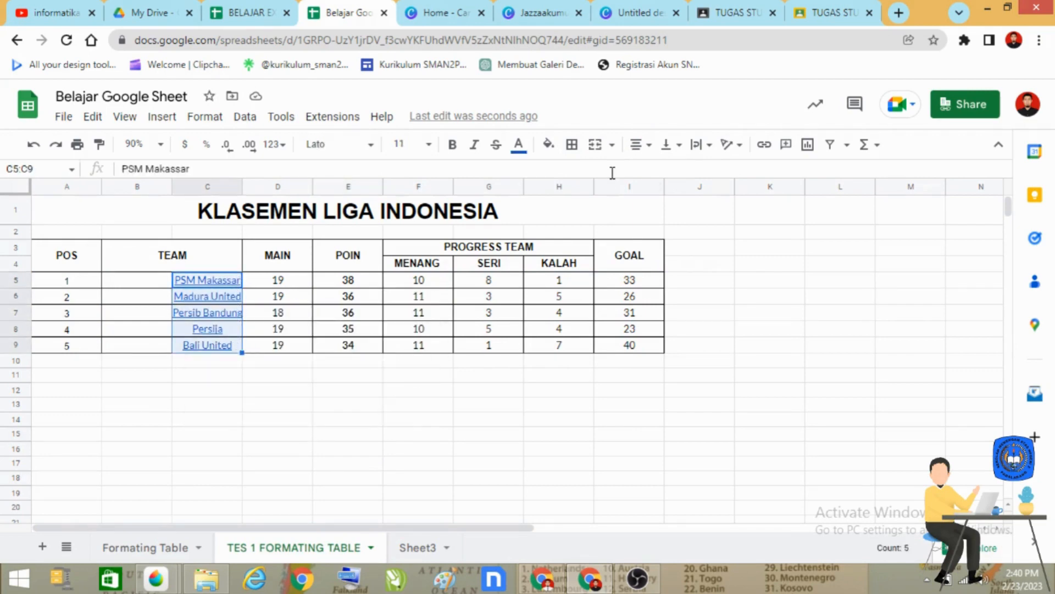
{"action": "left_click", "coordinate": [640, 146]}
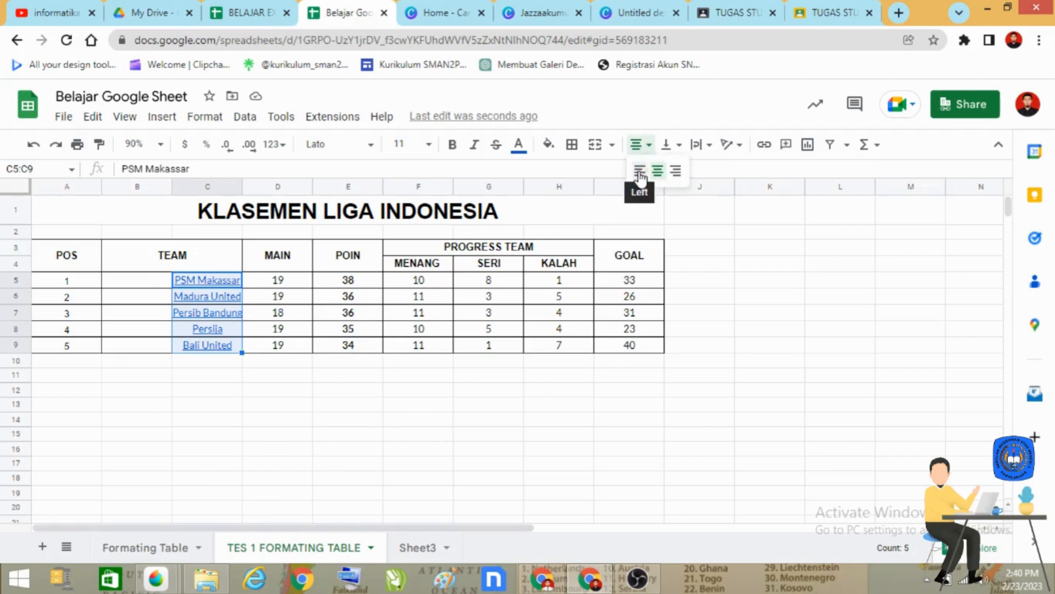
{"action": "left_click", "coordinate": [640, 171]}
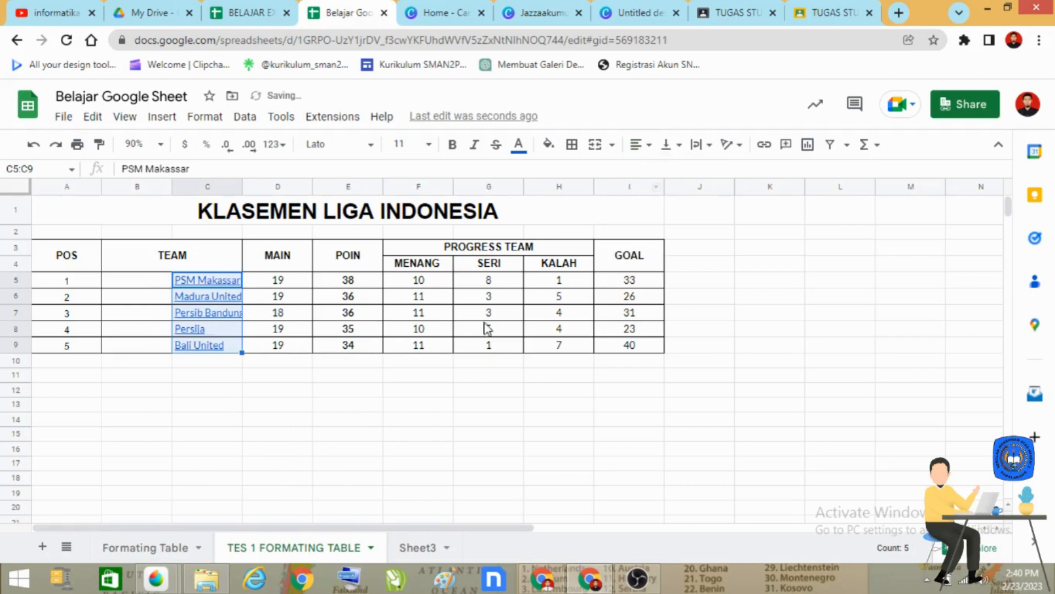
{"action": "left_click", "coordinate": [419, 391]}
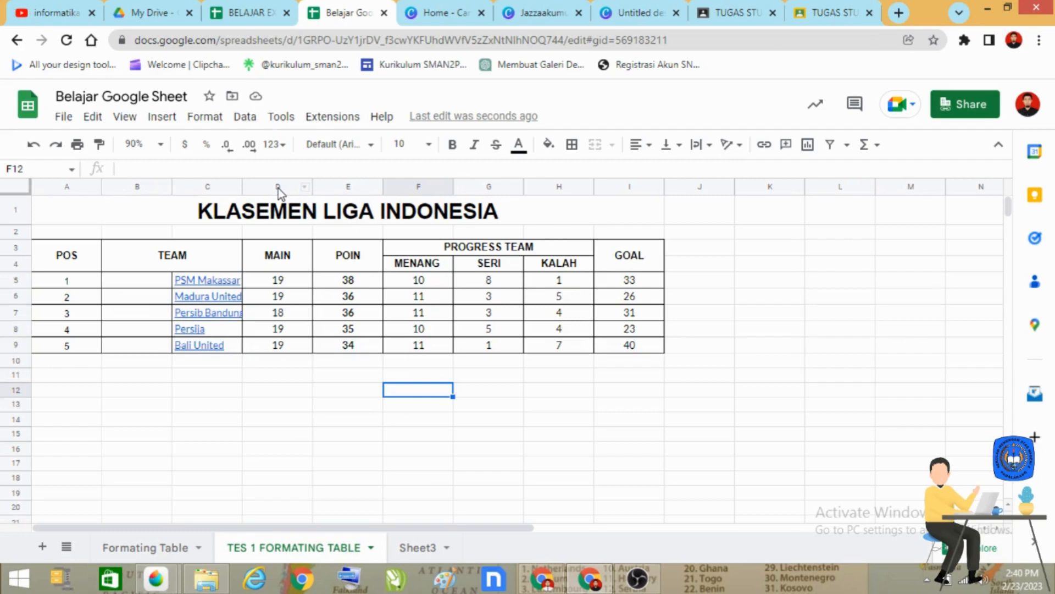
Widen columns D to I equally and column C to fit the team names, and narrow columns A and B
{"action": "left_click_drag", "start_coordinate": [278, 188], "coordinate": [677, 186]}
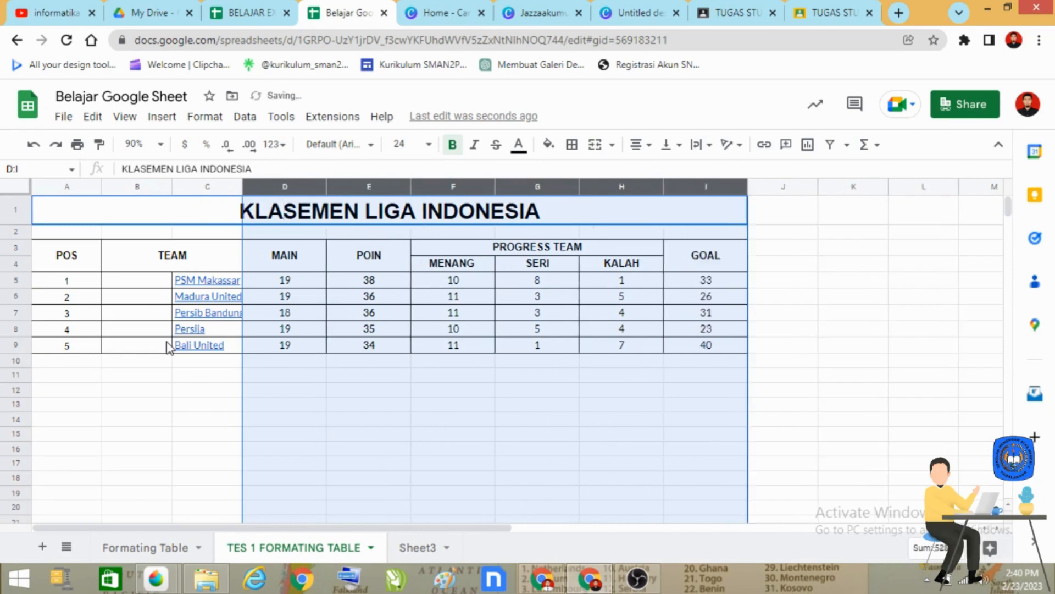
{"action": "left_click", "coordinate": [176, 375]}
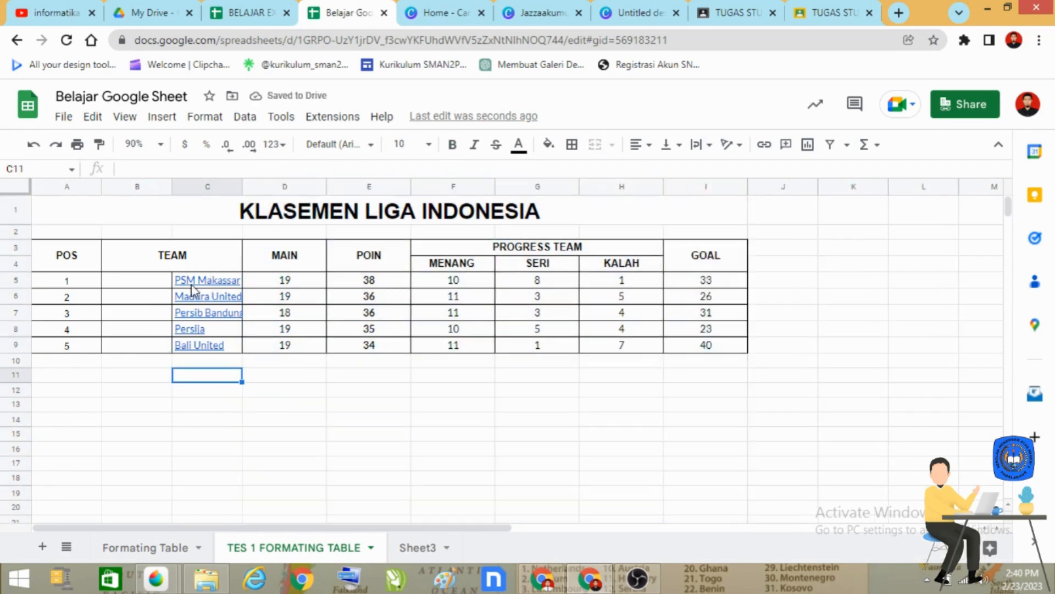
{"action": "left_click_drag", "start_coordinate": [242, 187], "coordinate": [283, 189]}
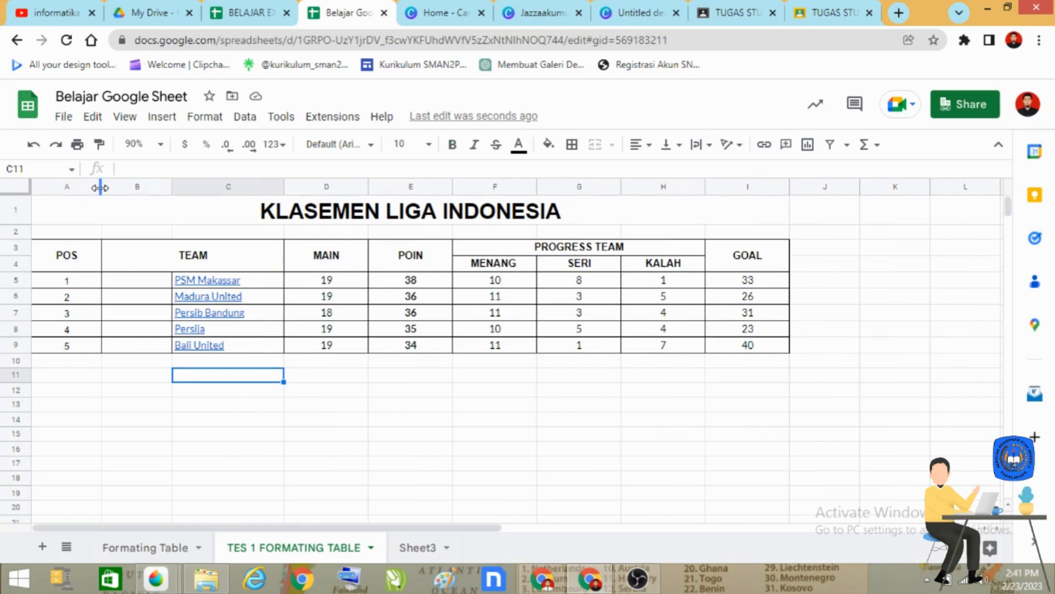
{"action": "left_click_drag", "start_coordinate": [100, 188], "coordinate": [55, 205]}
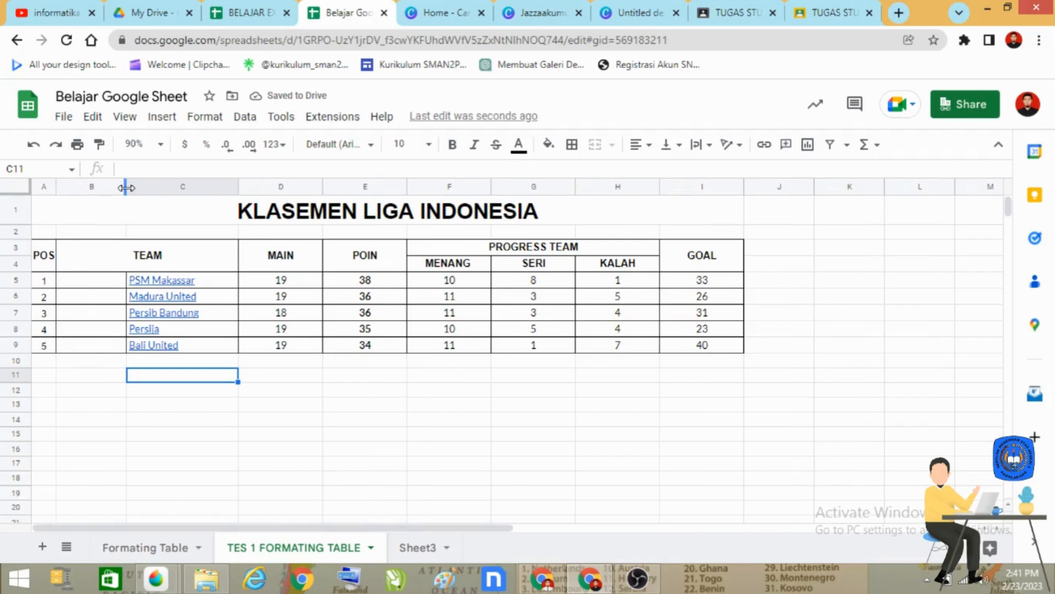
{"action": "left_click_drag", "start_coordinate": [126, 187], "coordinate": [82, 199]}
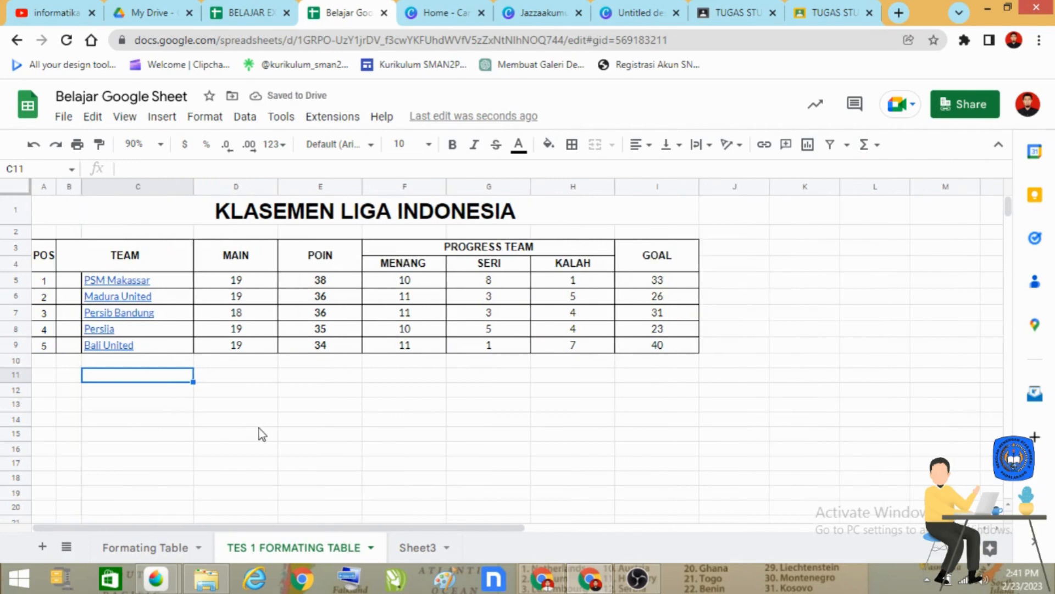
Compare the row heights with the BELAJAR EXCEL reference, and make header row 4 and data rows 5 to 9 taller in the new sheet
{"action": "left_click", "coordinate": [249, 12]}
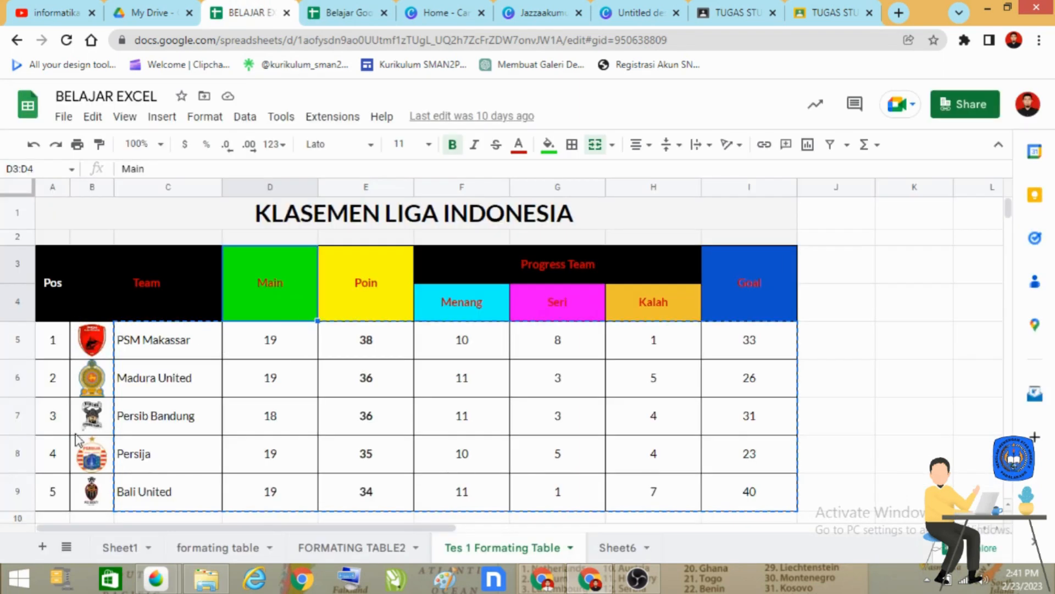
{"action": "left_click", "coordinate": [345, 12]}
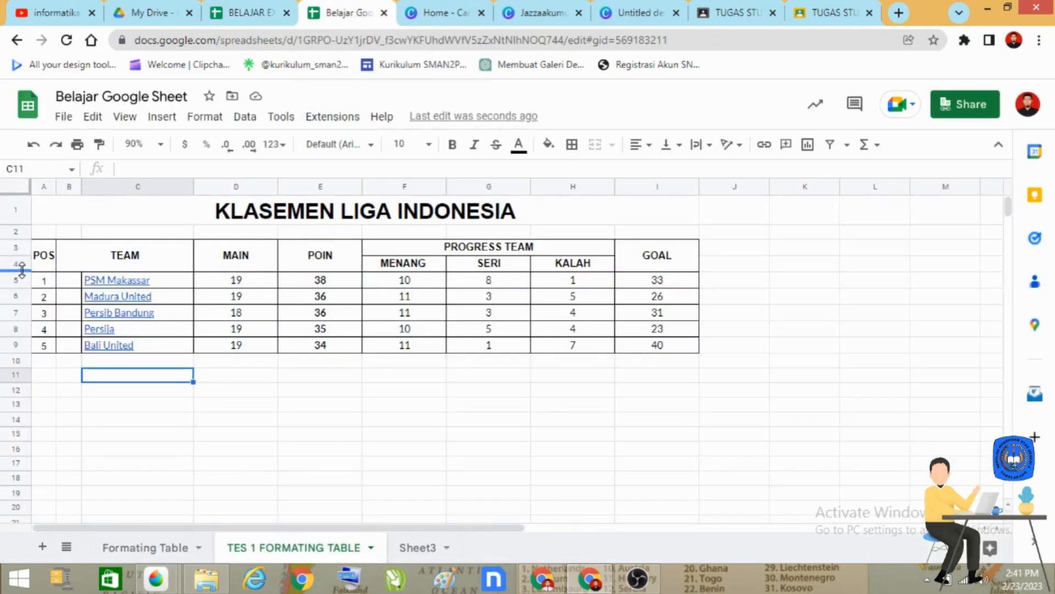
{"action": "left_click_drag", "start_coordinate": [23, 271], "coordinate": [23, 271]}
{"action": "left_click_drag", "start_coordinate": [25, 278], "coordinate": [23, 354]}
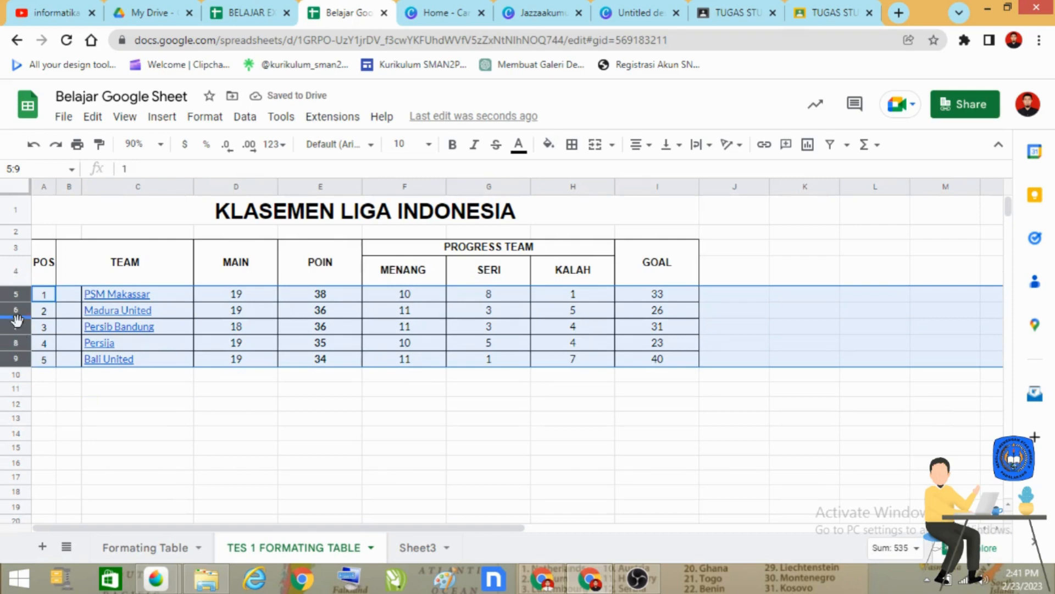
{"action": "left_click_drag", "start_coordinate": [16, 345], "coordinate": [22, 318]}
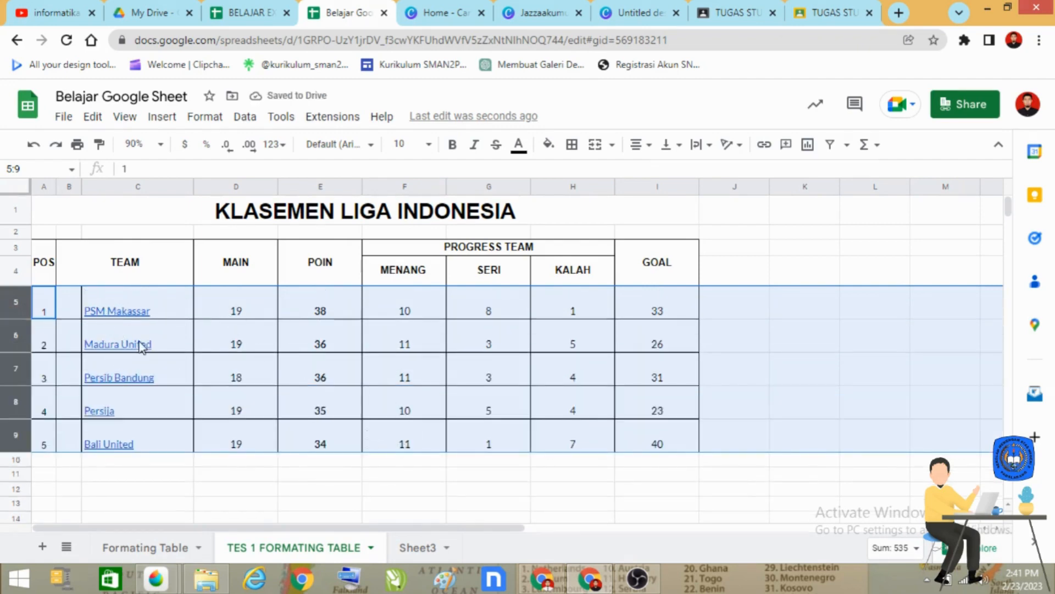
{"action": "left_click", "coordinate": [777, 404]}
Align the data range A5:I9 to the middle vertically
{"action": "left_click", "coordinate": [47, 307]}
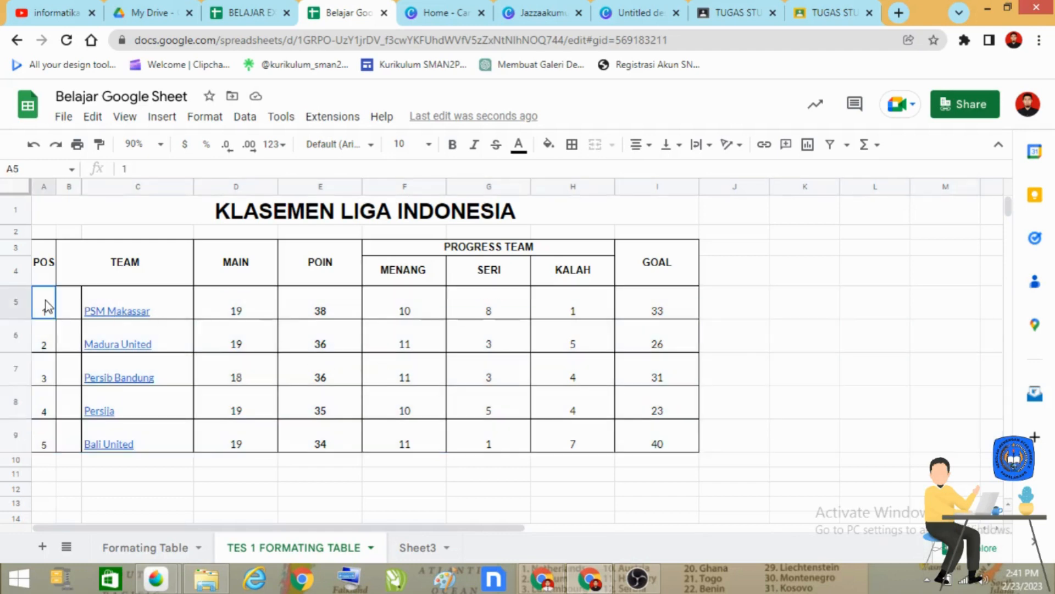
{"action": "left_click_drag", "start_coordinate": [48, 306], "coordinate": [654, 434]}
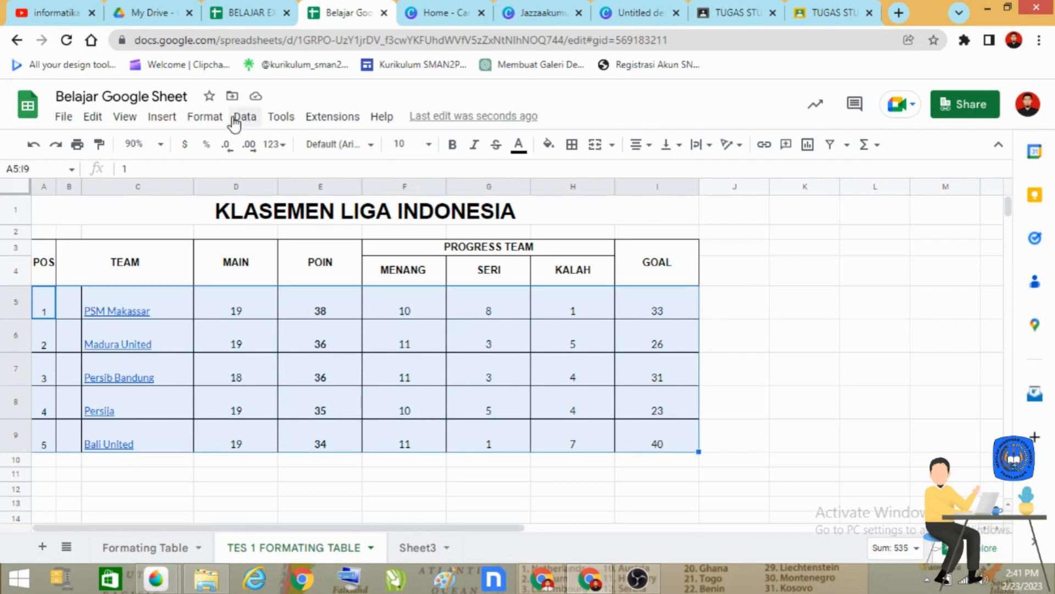
{"action": "left_click", "coordinate": [208, 117]}
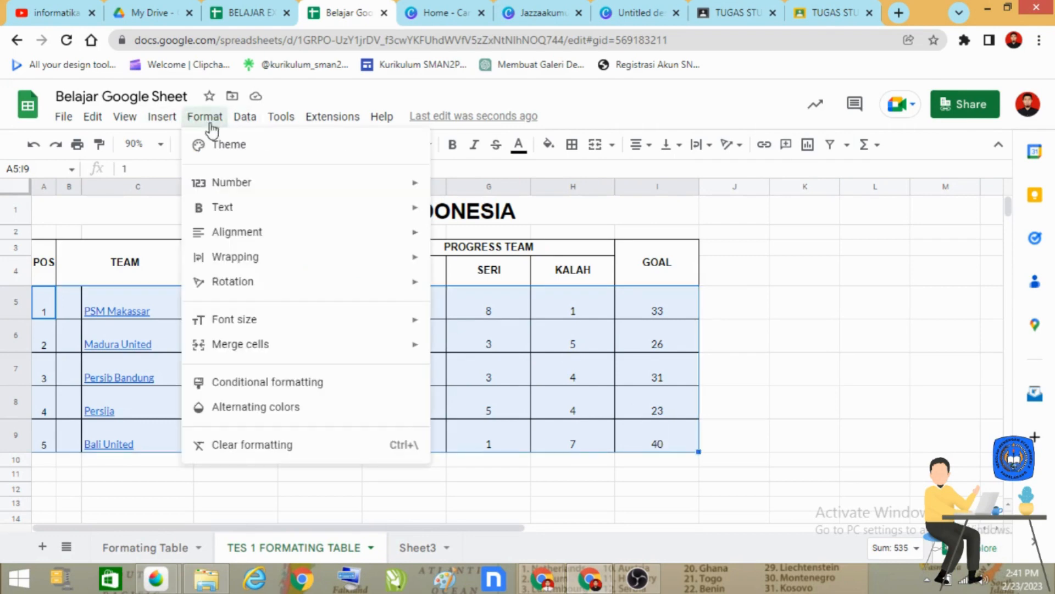
{"action": "mouse_move", "coordinate": [297, 251]}
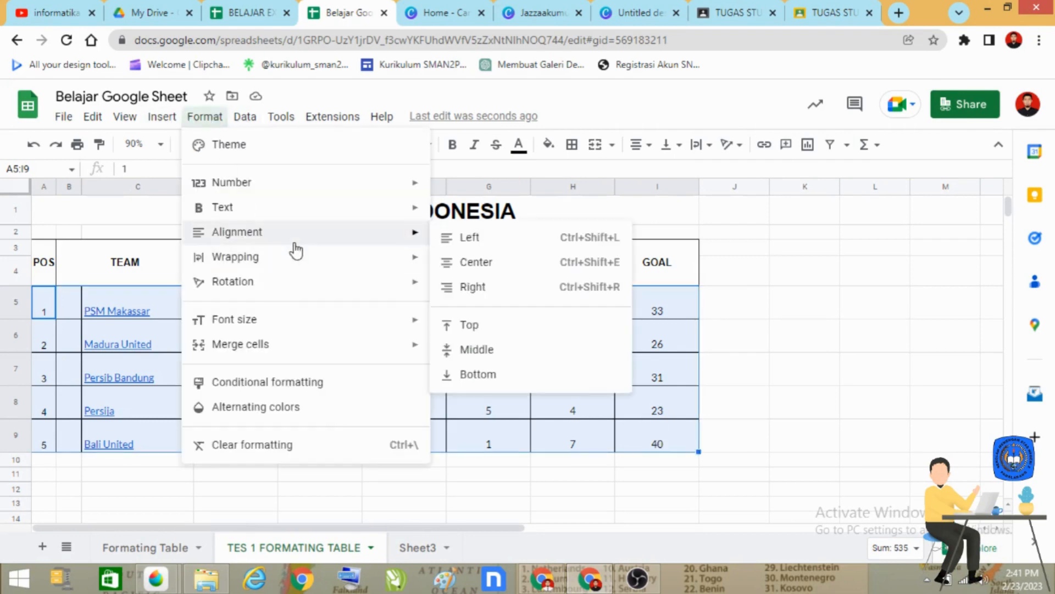
{"action": "left_click", "coordinate": [486, 355]}
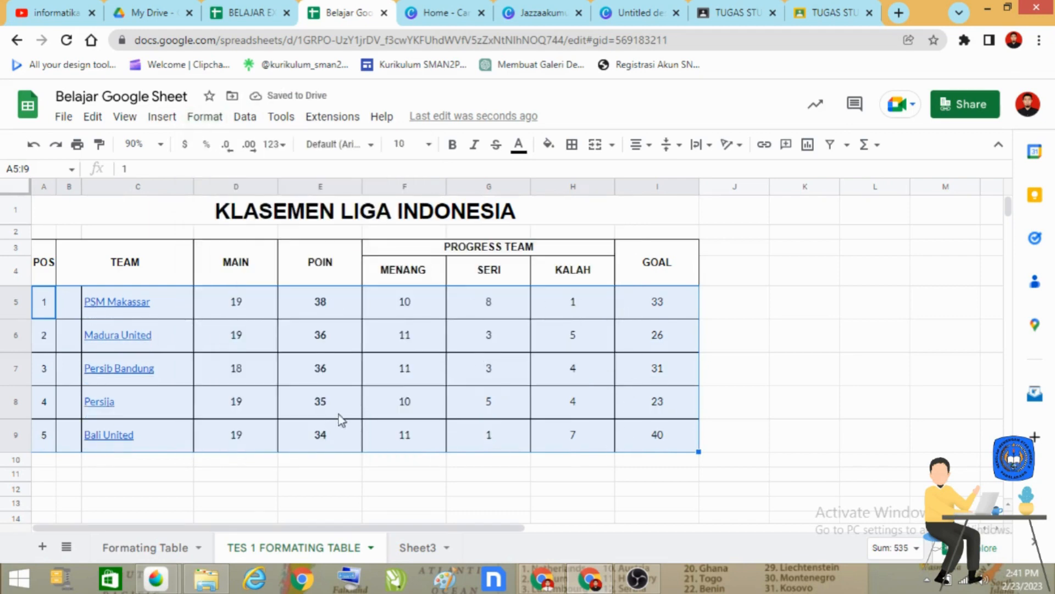
{"action": "left_click", "coordinate": [897, 375]}
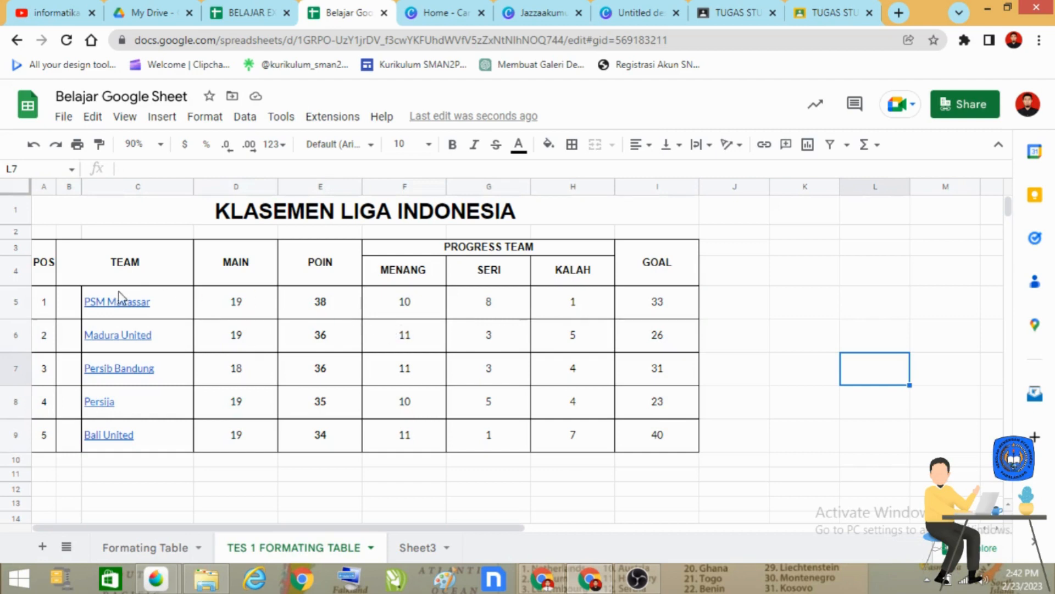
Check the header colours in the BELAJAR EXCEL reference, and fill the header range A3:I4 with green in the new sheet
{"action": "left_click_drag", "start_coordinate": [46, 280], "coordinate": [697, 273]}
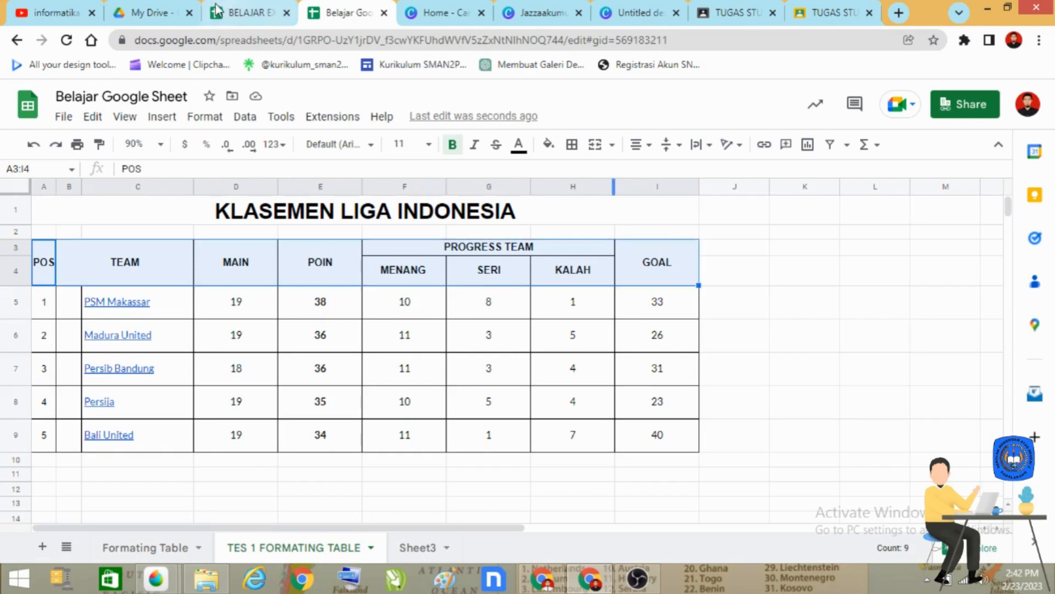
{"action": "left_click", "coordinate": [250, 12]}
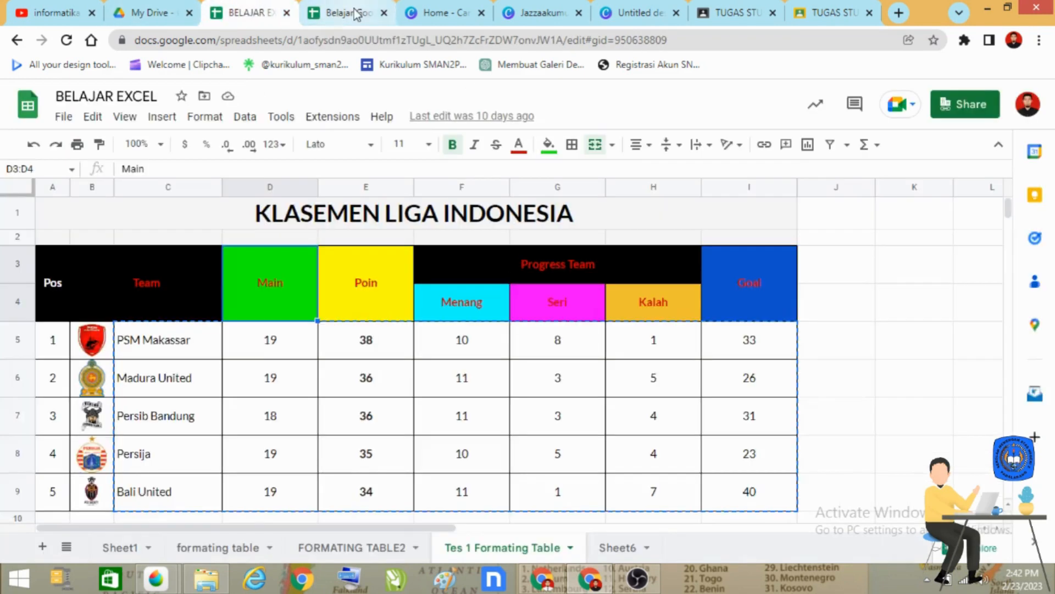
{"action": "left_click", "coordinate": [335, 14]}
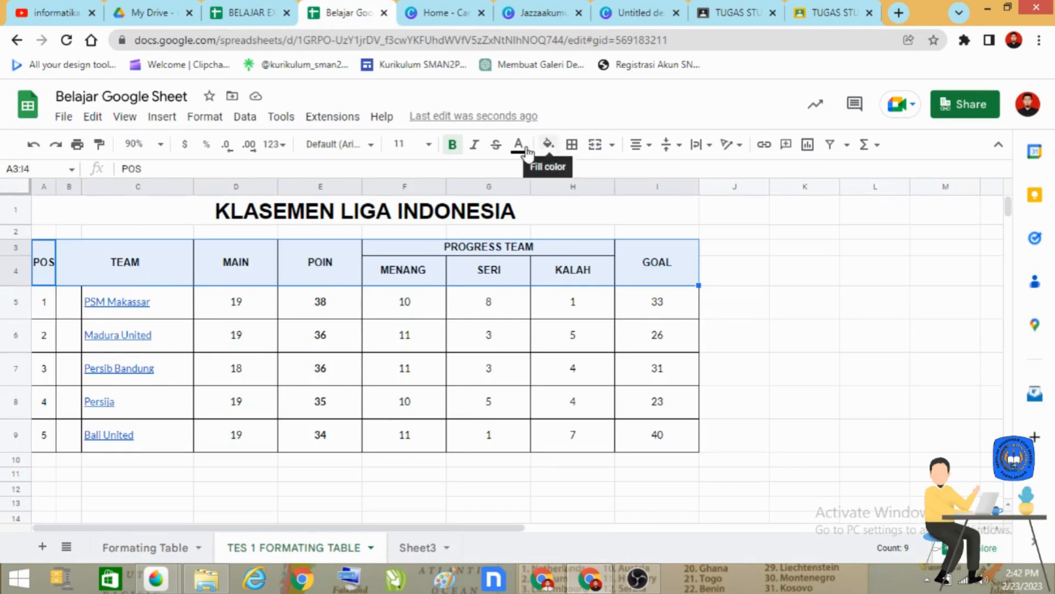
{"action": "left_click", "coordinate": [548, 144]}
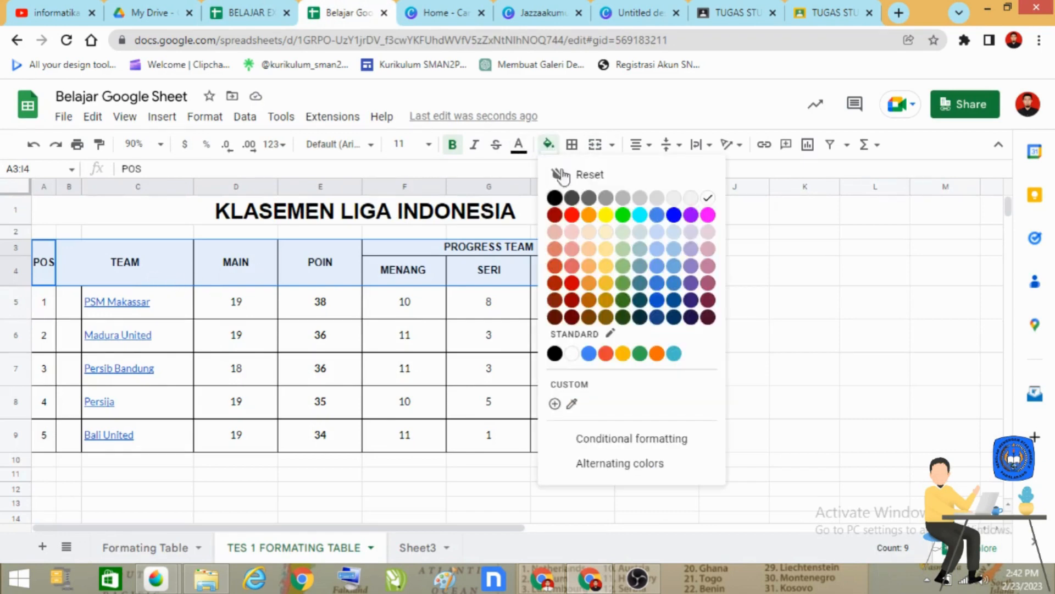
{"action": "left_click", "coordinate": [621, 215]}
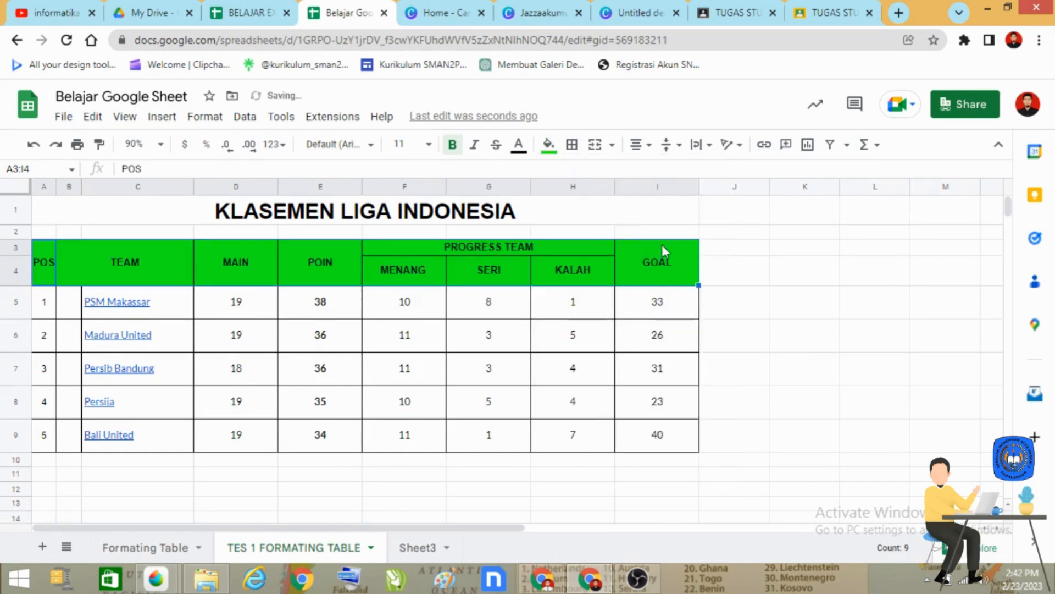
{"action": "left_click", "coordinate": [823, 387]}
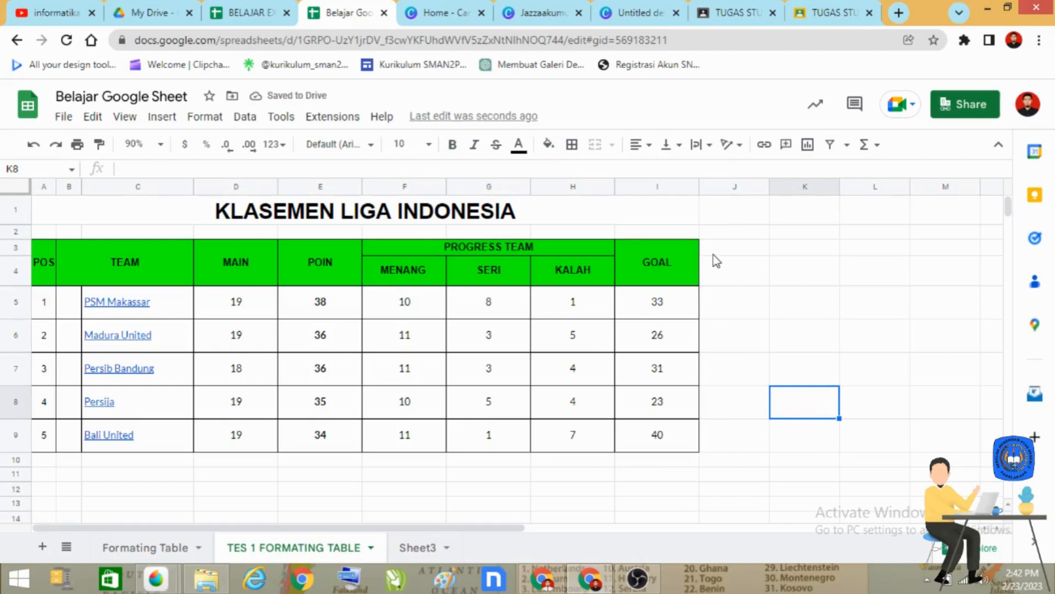
Fill the MENANG header cell with yellow, SERI with magenta and KALAH with cyan
{"action": "left_click", "coordinate": [421, 277]}
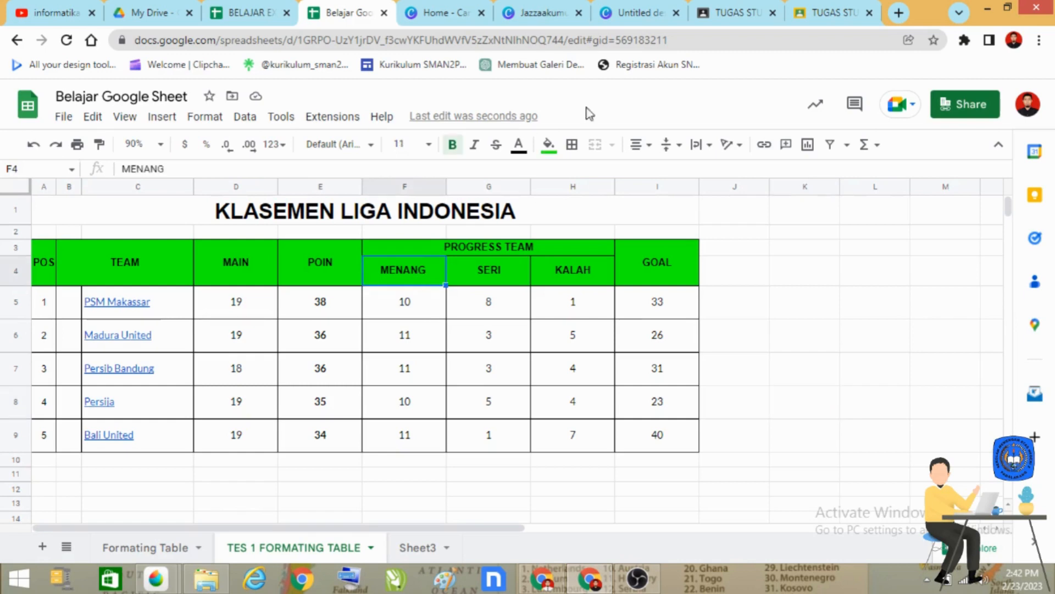
{"action": "left_click", "coordinate": [548, 144]}
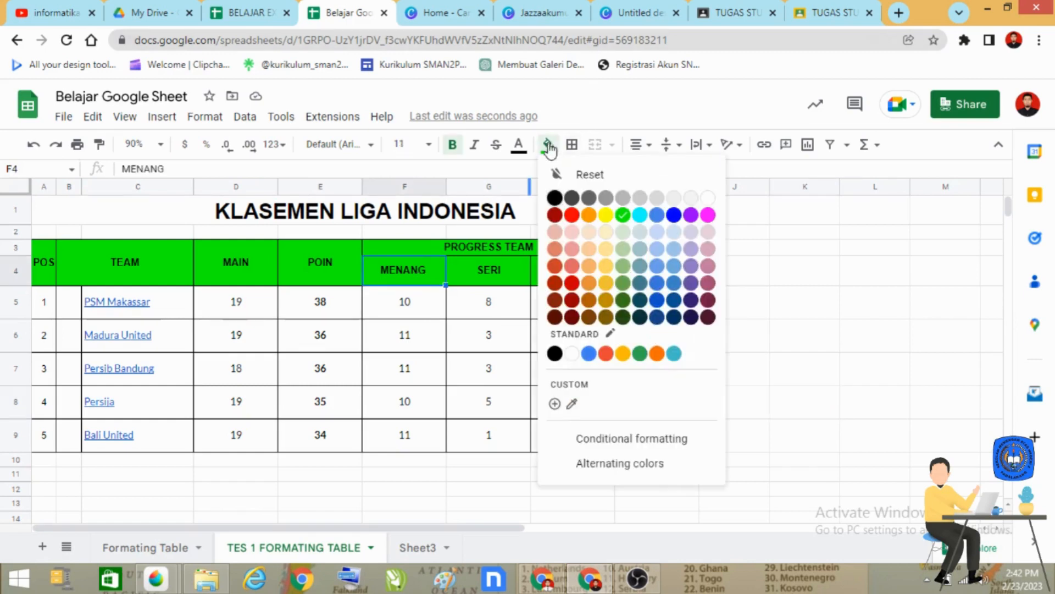
{"action": "left_click", "coordinate": [607, 221]}
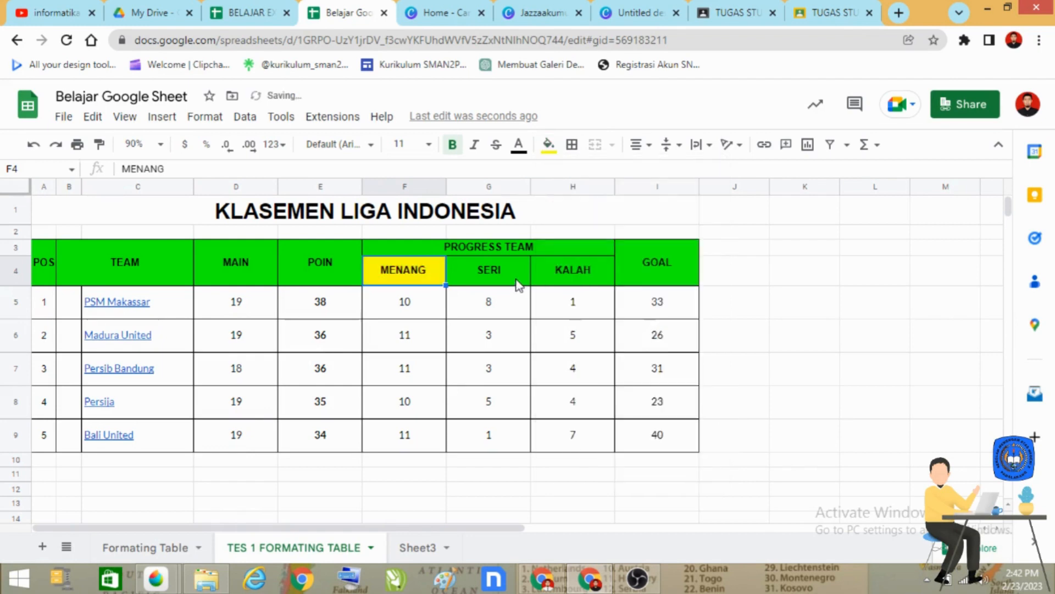
{"action": "left_click", "coordinate": [525, 274]}
{"action": "left_click", "coordinate": [547, 146]}
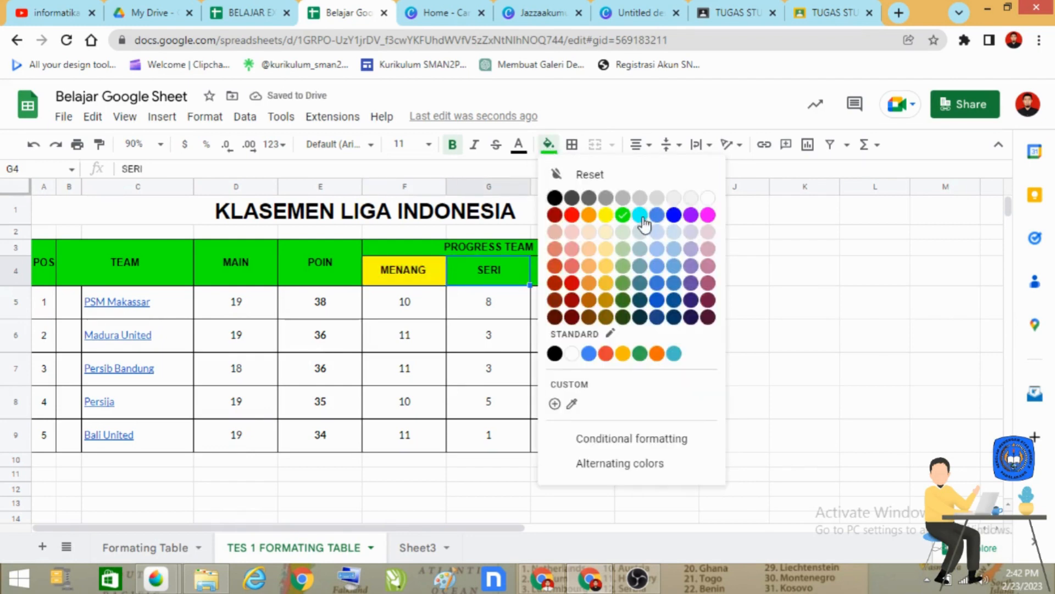
{"action": "left_click", "coordinate": [708, 215]}
{"action": "left_click", "coordinate": [573, 269]}
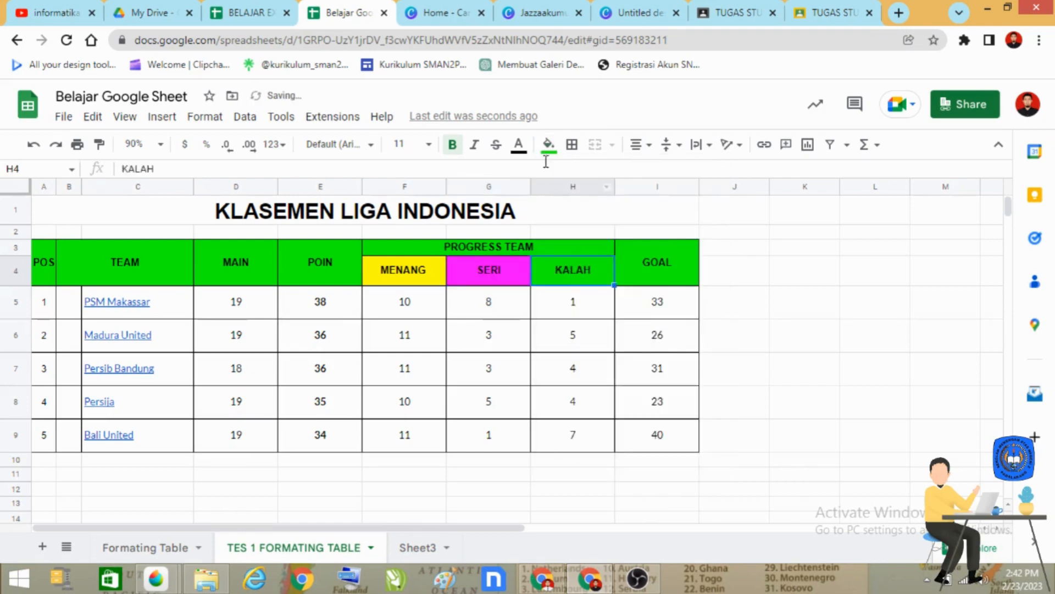
{"action": "left_click", "coordinate": [548, 145]}
{"action": "left_click", "coordinate": [640, 215]}
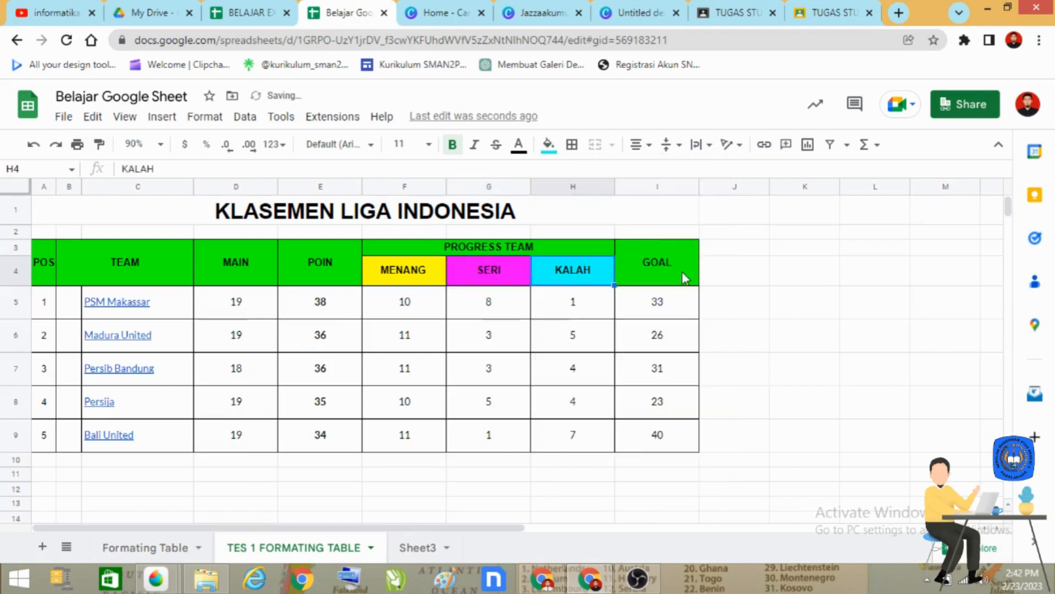
{"action": "left_click", "coordinate": [758, 334]}
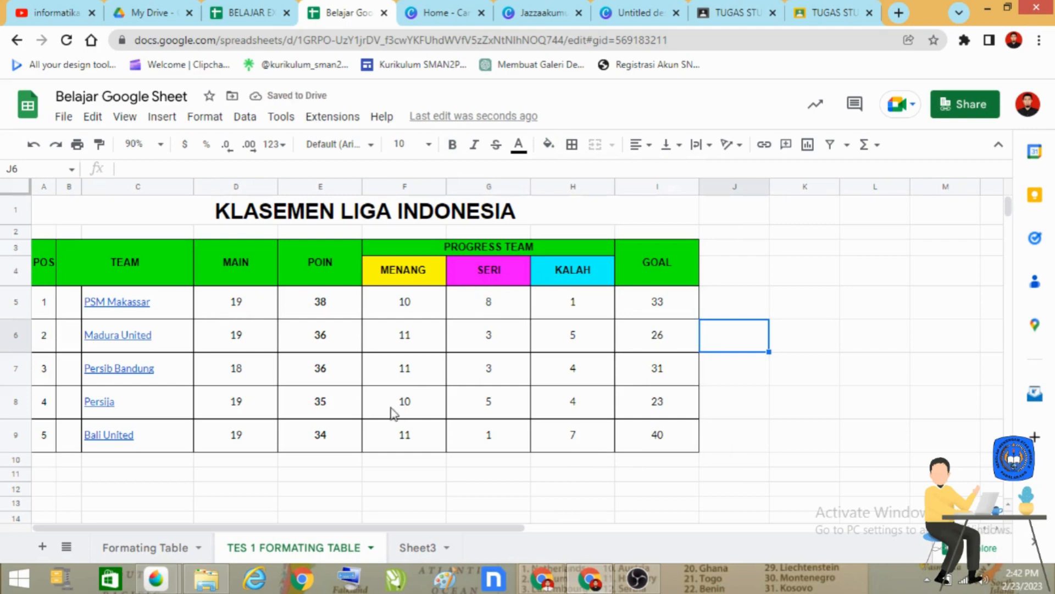
Examine the team logos in column B of the BELAJAR EXCEL reference table, and return to Belajar Google Sheet
{"action": "left_click", "coordinate": [266, 16]}
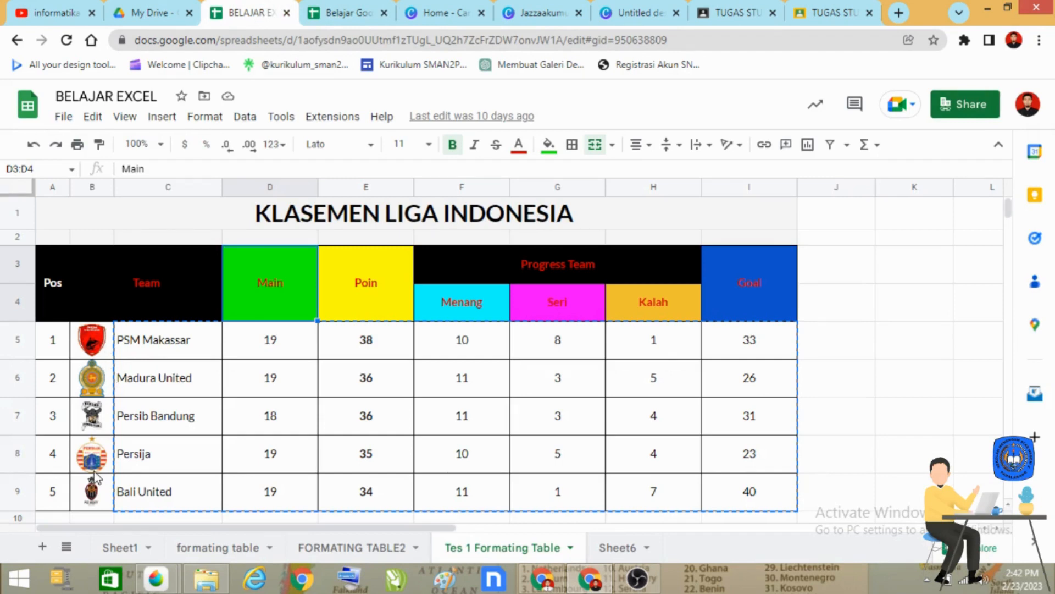
{"action": "mouse_move", "coordinate": [133, 454]}
{"action": "scroll", "coordinate": [218, 404], "scroll_direction": "down", "scroll_amount": 1}
{"action": "mouse_move", "coordinate": [218, 404]}
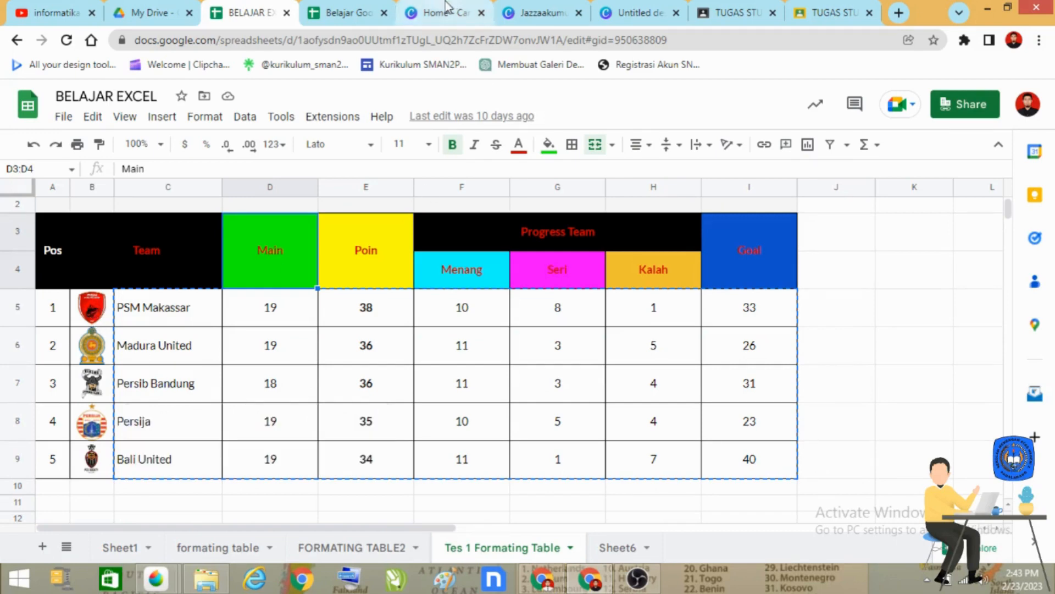
{"action": "left_click", "coordinate": [329, 15]}
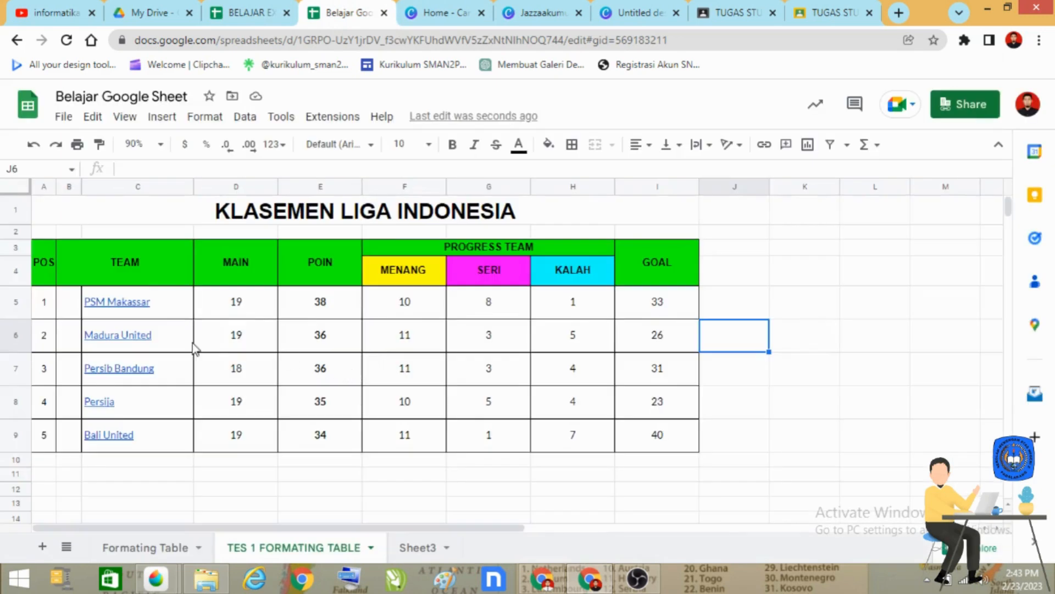
Insert the PSM Makassar logo as an in-cell image in B5, using a Google Images search for "psm makassar"
{"action": "left_click", "coordinate": [69, 303]}
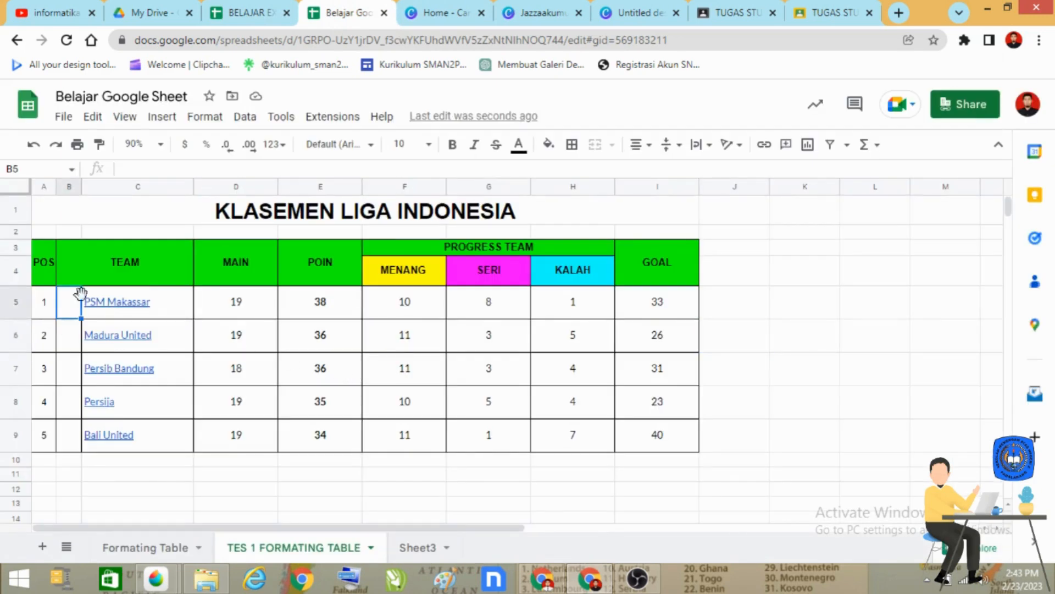
{"action": "left_click", "coordinate": [160, 117]}
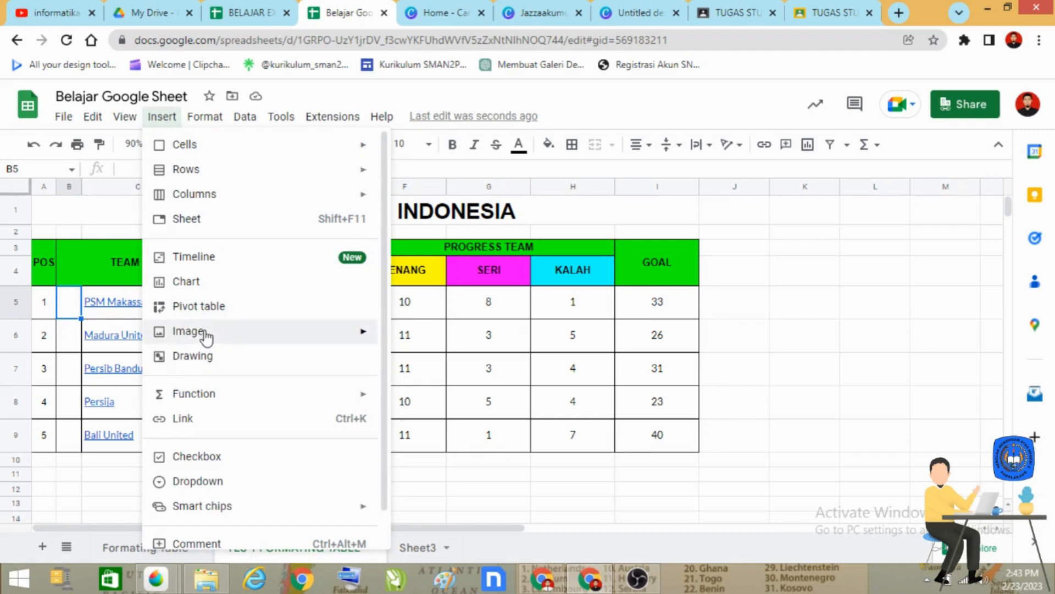
{"action": "mouse_move", "coordinate": [223, 333]}
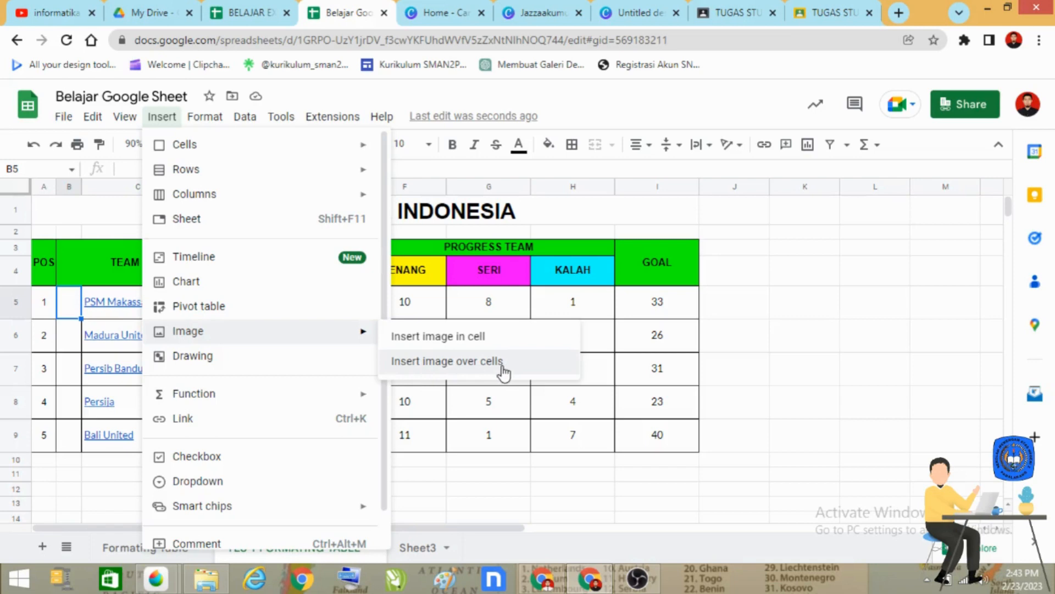
{"action": "left_click", "coordinate": [446, 338]}
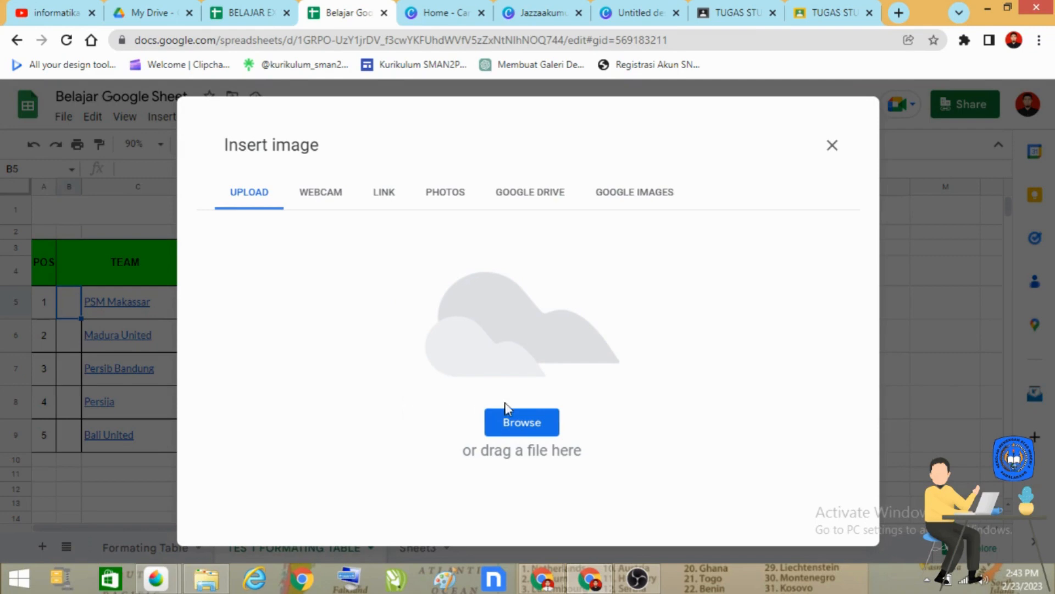
{"action": "left_click", "coordinate": [636, 203]}
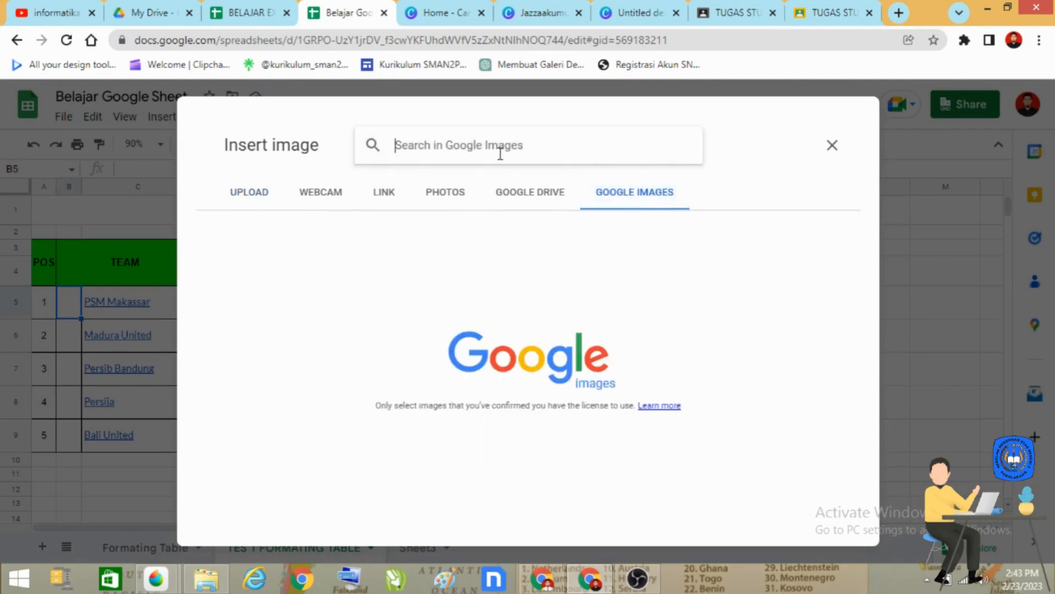
{"action": "left_click", "coordinate": [568, 153]}
{"action": "type", "text": "psm"}
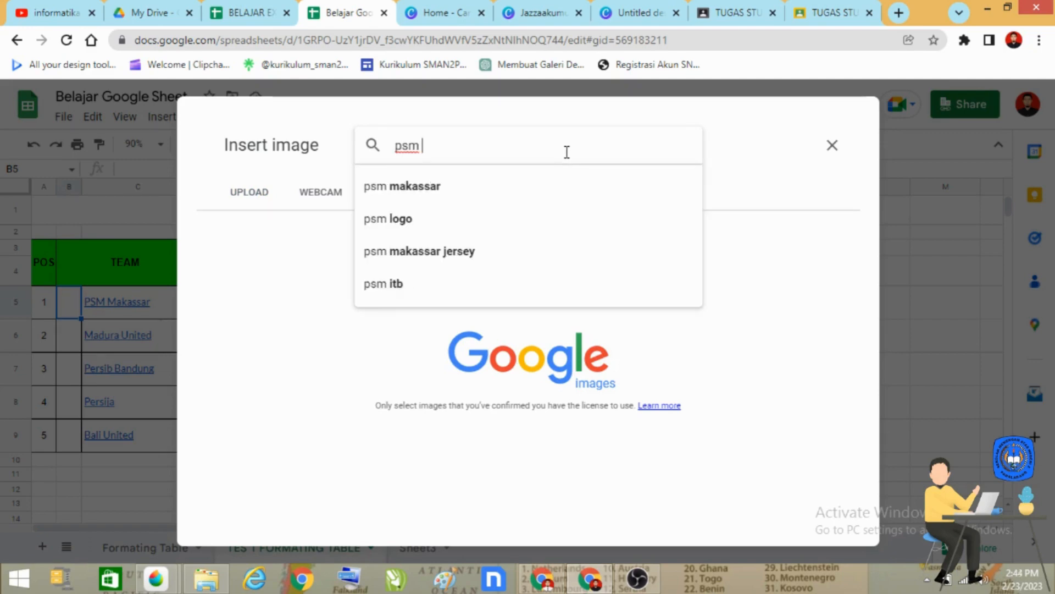
{"action": "left_click", "coordinate": [493, 186]}
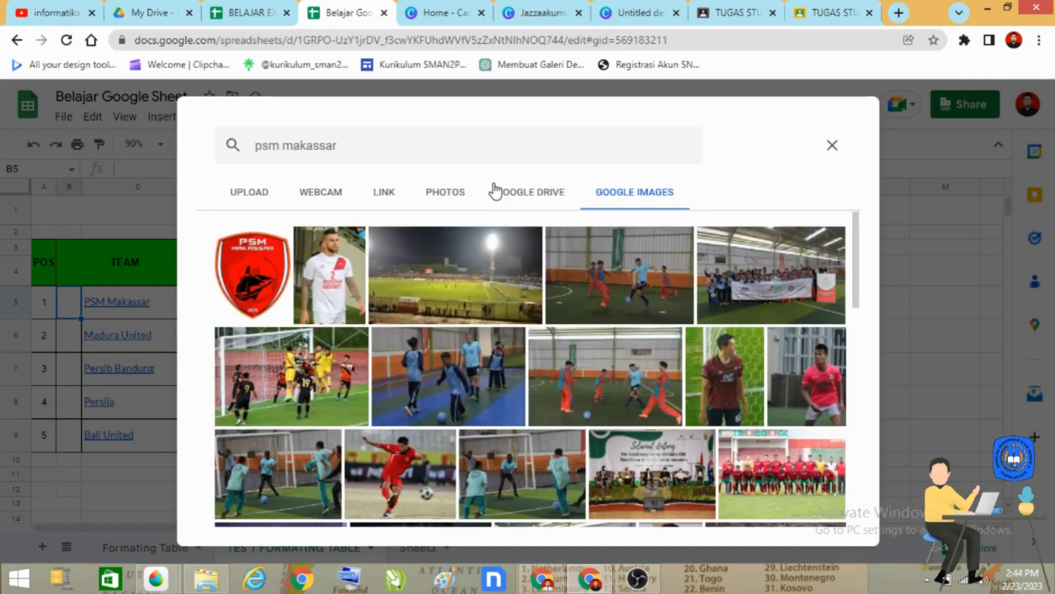
{"action": "left_click", "coordinate": [241, 269]}
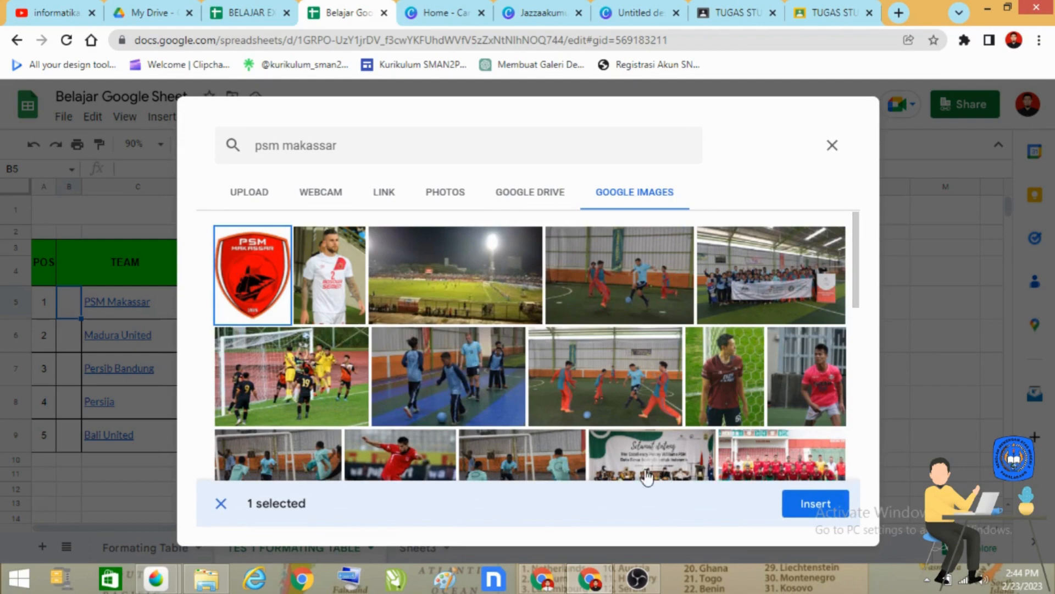
{"action": "left_click", "coordinate": [816, 504]}
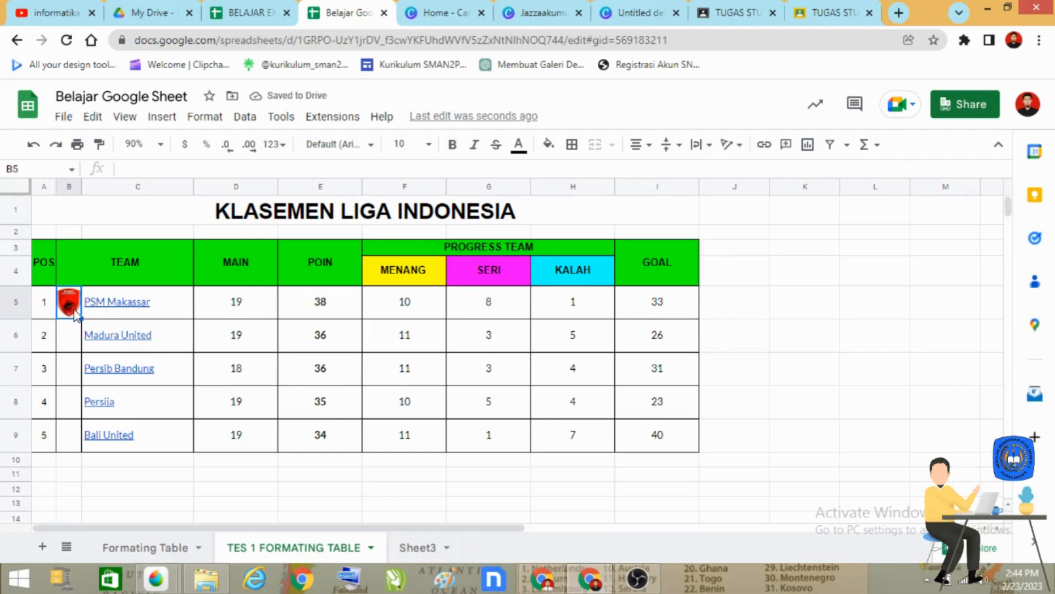
Start an in-cell image for B6 and search Google Images for "madura united"
{"action": "left_click", "coordinate": [71, 334]}
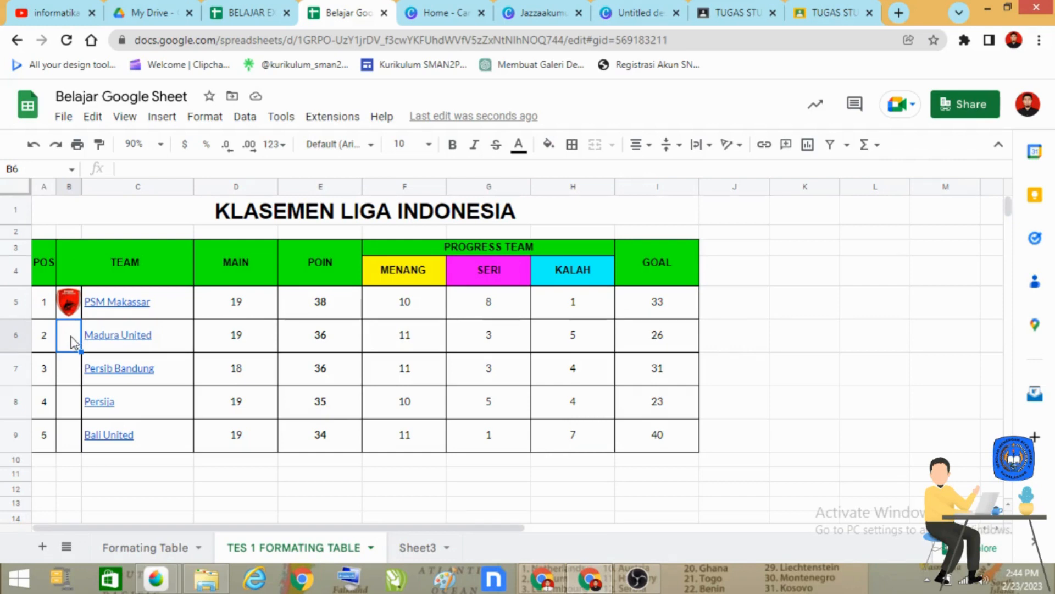
{"action": "left_click", "coordinate": [162, 116]}
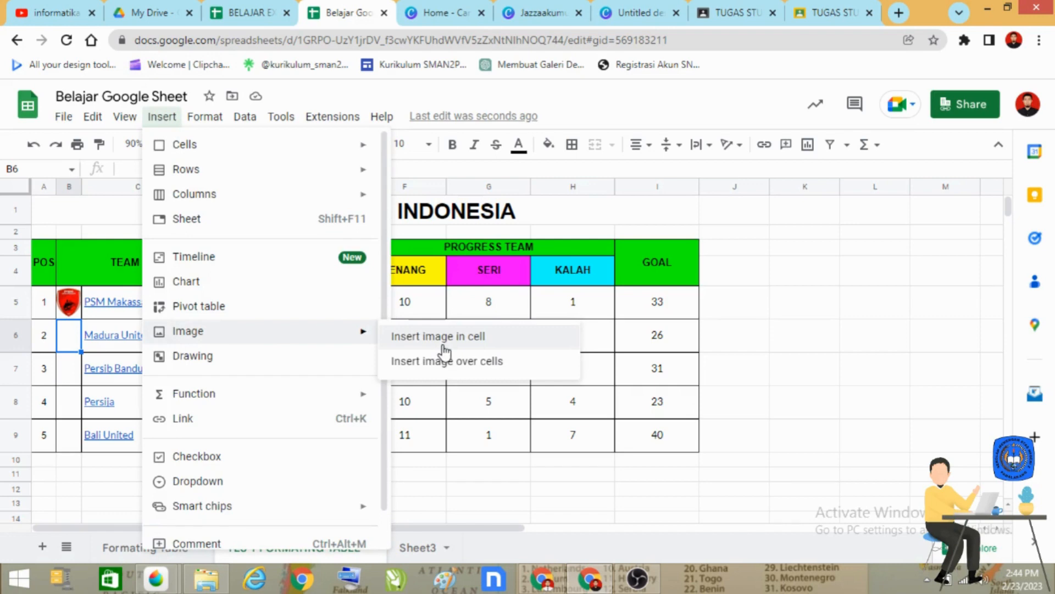
{"action": "left_click", "coordinate": [457, 348]}
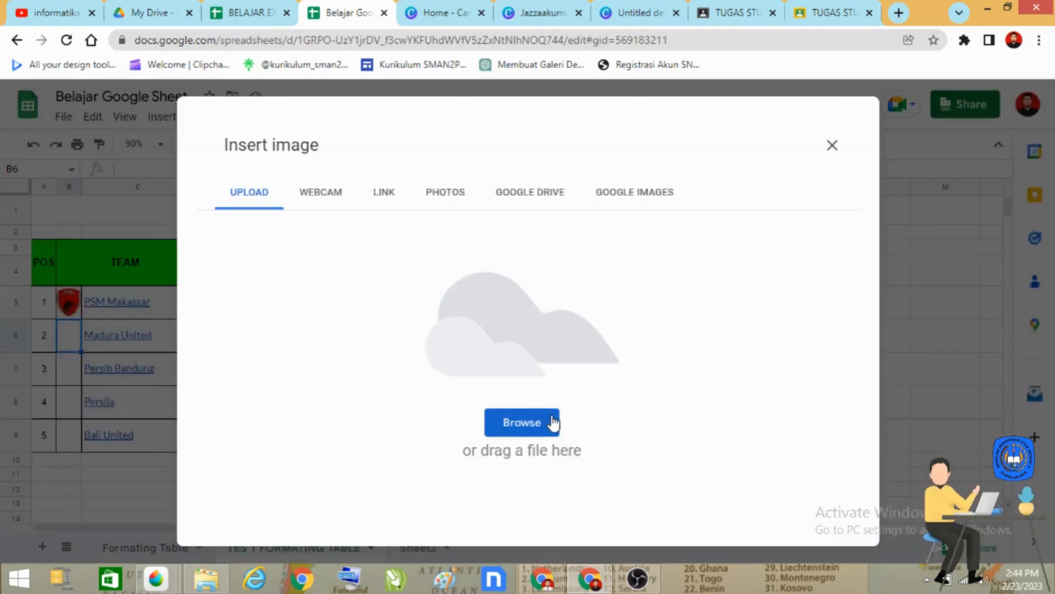
{"action": "left_click", "coordinate": [641, 199]}
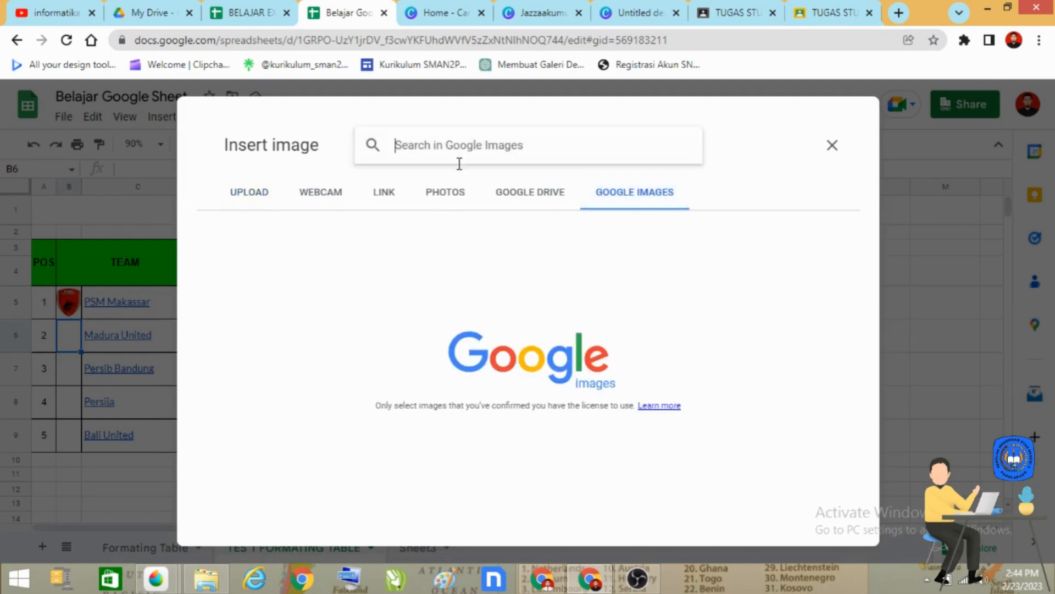
{"action": "left_click", "coordinate": [490, 145]}
{"action": "type", "text": "m"}
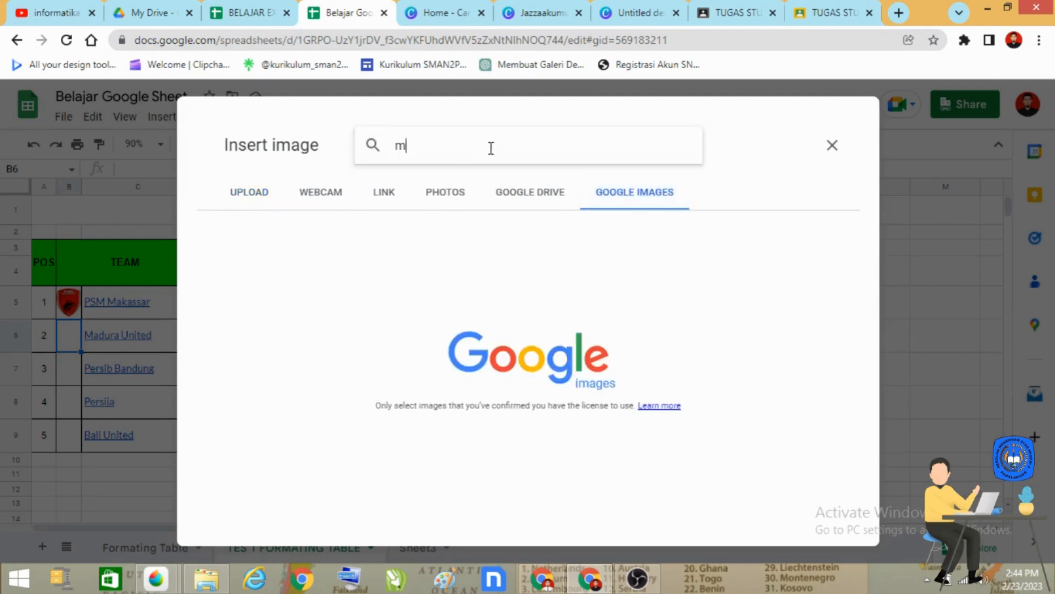
{"action": "type", "text": "adura u"}
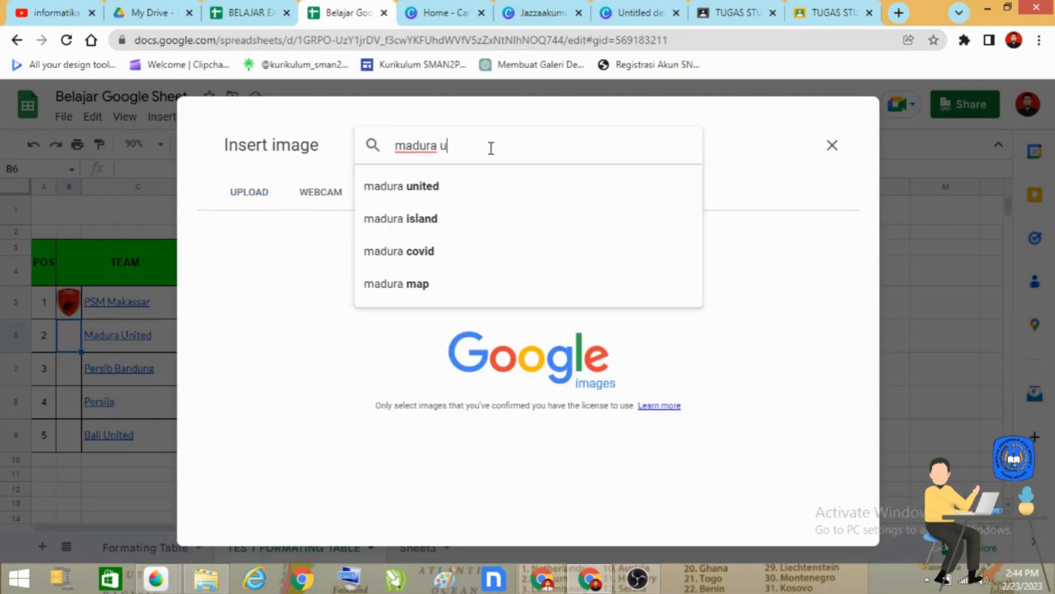
{"action": "left_click", "coordinate": [514, 184]}
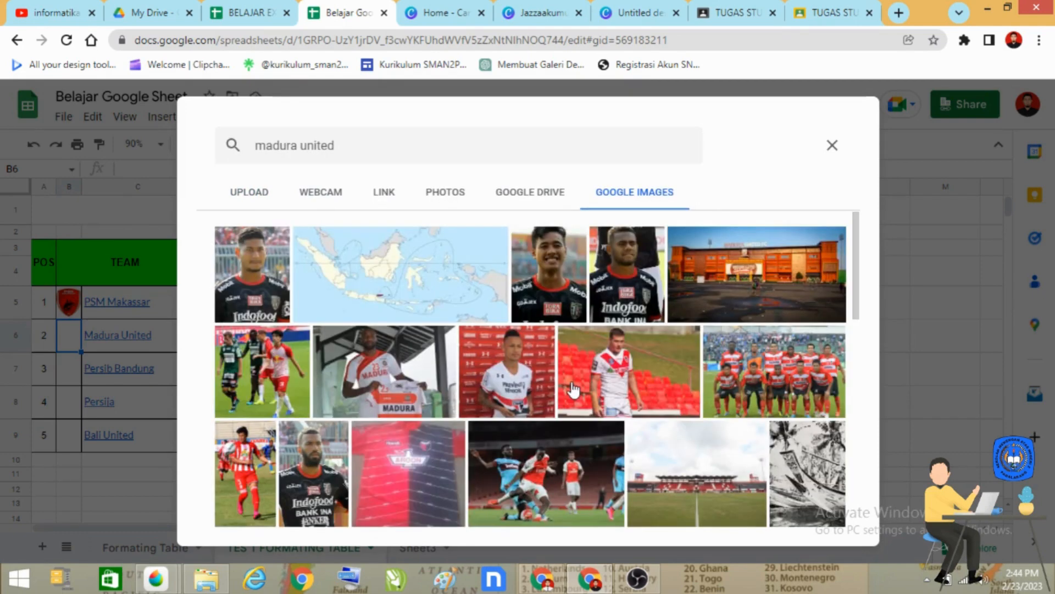
Look through the Google Images results for a Madura United logo, refining the search to "madura united logo"
{"action": "scroll", "coordinate": [568, 389], "scroll_direction": "down", "scroll_amount": 4}
{"action": "scroll", "coordinate": [568, 390], "scroll_direction": "down", "scroll_amount": 5}
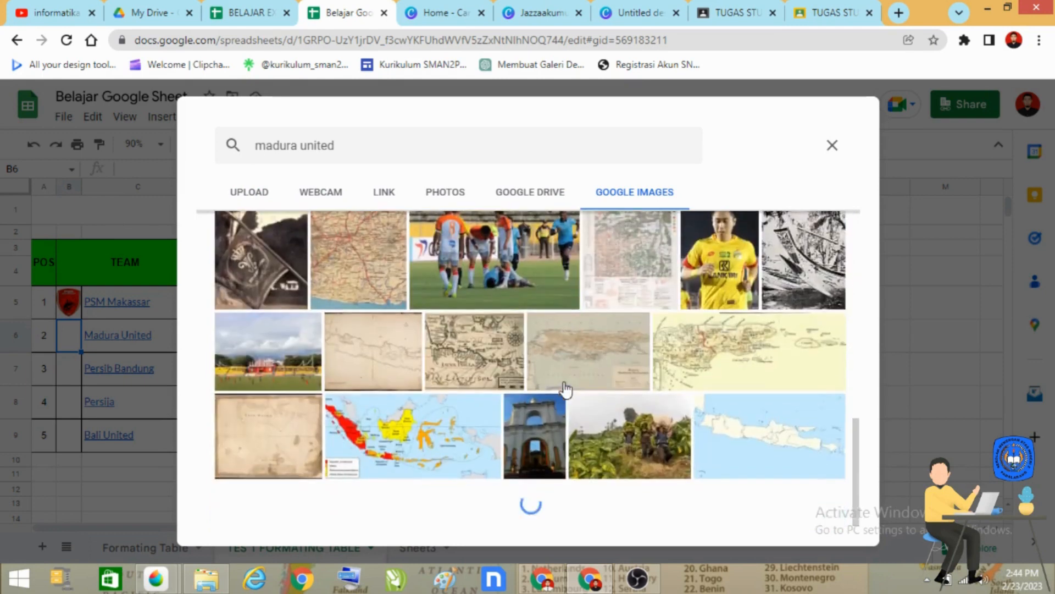
{"action": "scroll", "coordinate": [566, 390], "scroll_direction": "up", "scroll_amount": 10}
{"action": "left_click", "coordinate": [384, 149]}
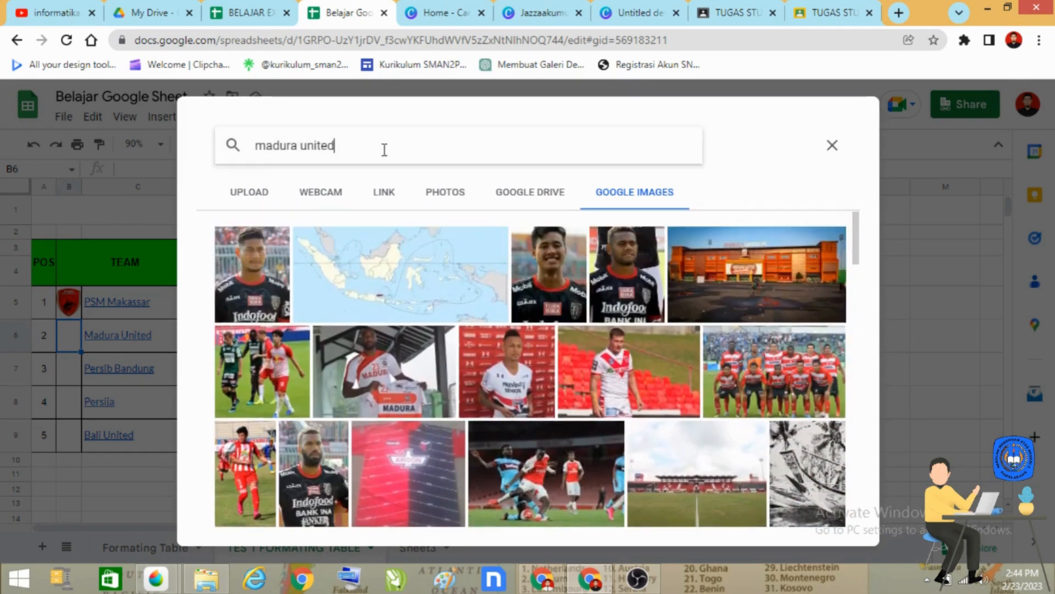
{"action": "type", "text": "logo"}
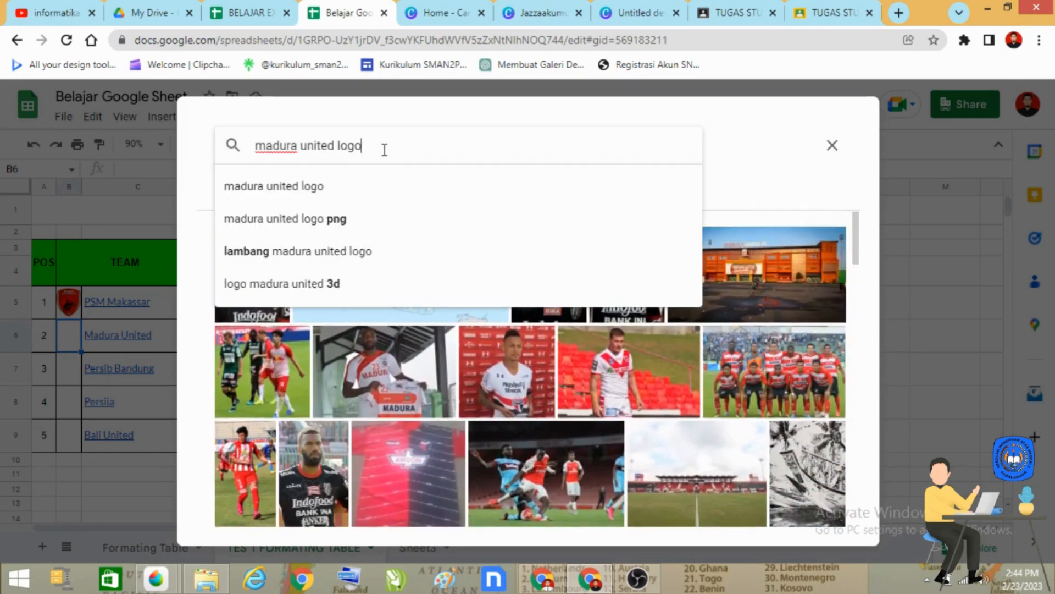
{"action": "key", "text": "Return"}
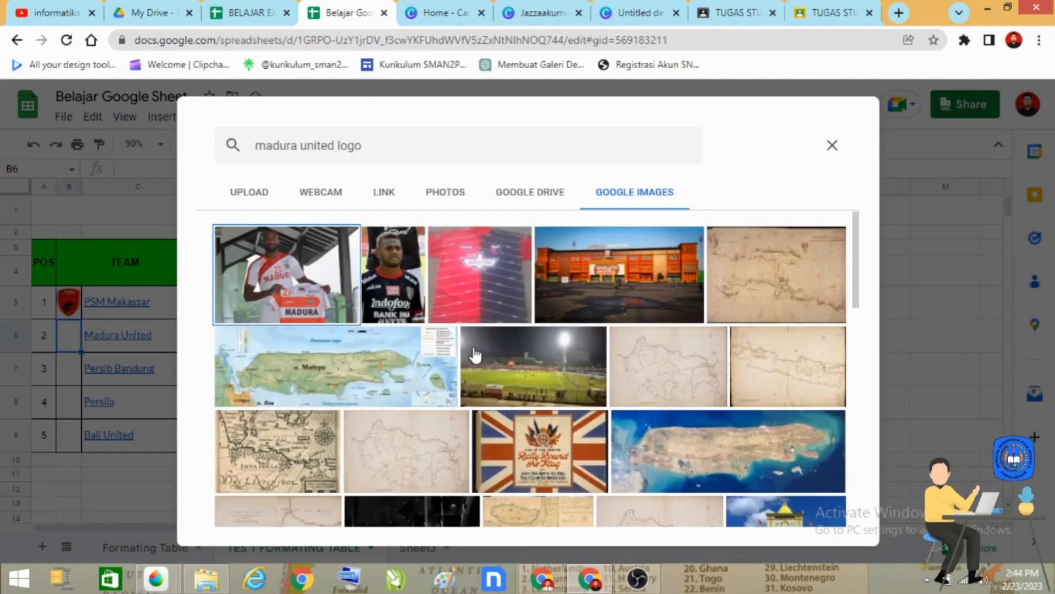
{"action": "scroll", "coordinate": [489, 369], "scroll_direction": "down", "scroll_amount": 4}
{"action": "scroll", "coordinate": [487, 366], "scroll_direction": "down", "scroll_amount": 3}
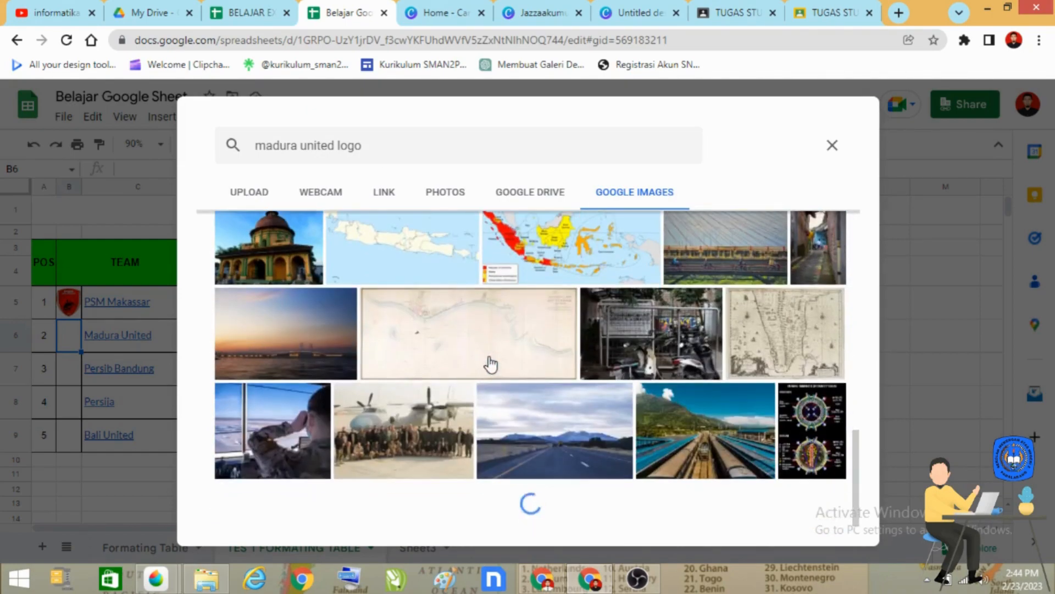
{"action": "scroll", "coordinate": [491, 365], "scroll_direction": "up", "scroll_amount": 6}
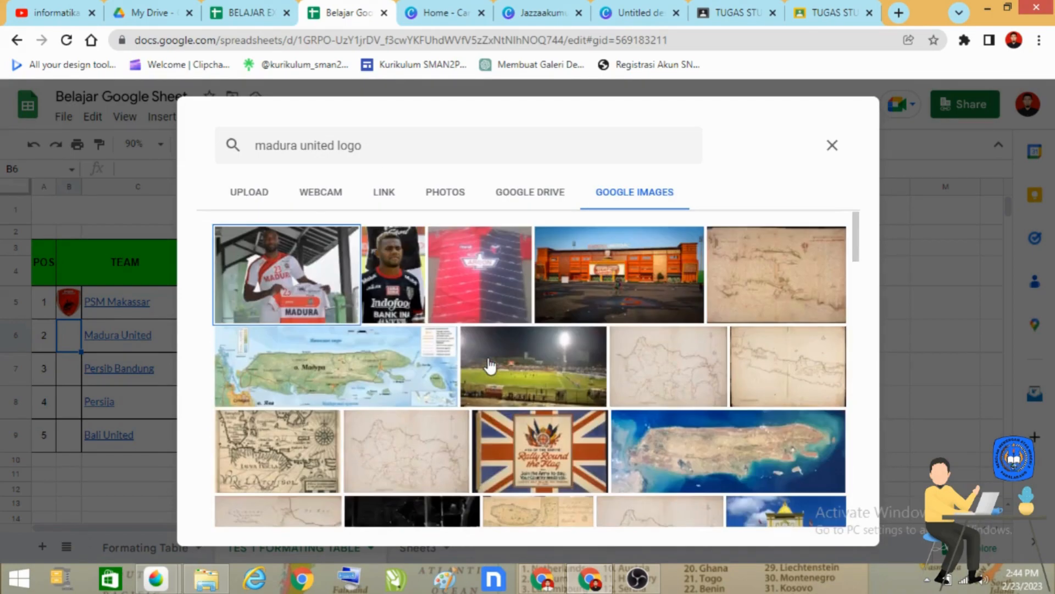
Search Google Images for "logo madura united" and insert the "Rally Round the Flag" poster image into B6
{"action": "left_click", "coordinate": [372, 131]}
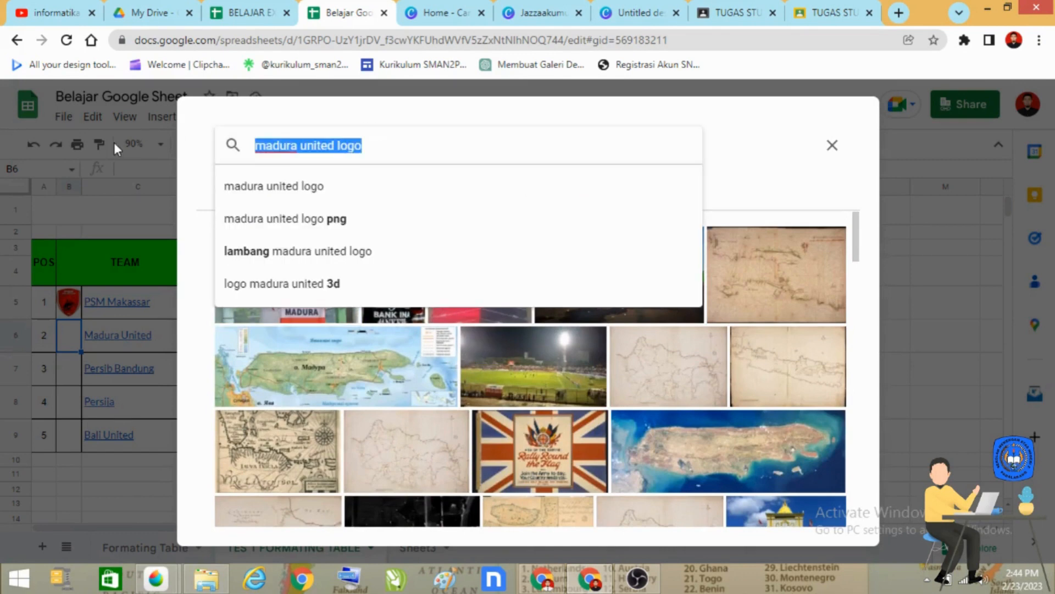
{"action": "type", "text": "logo madura"}
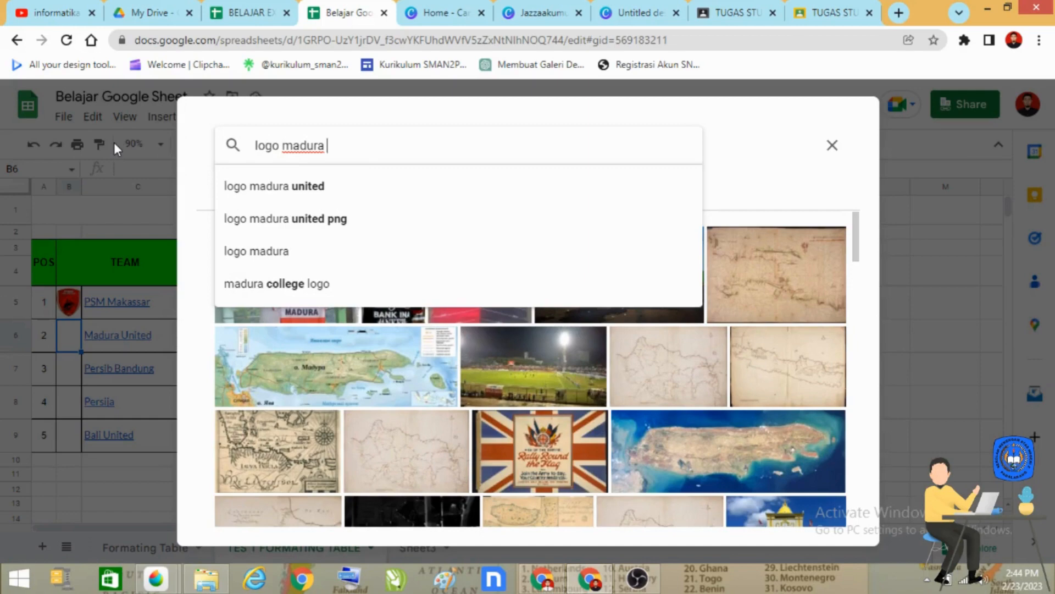
{"action": "left_click", "coordinate": [276, 187]}
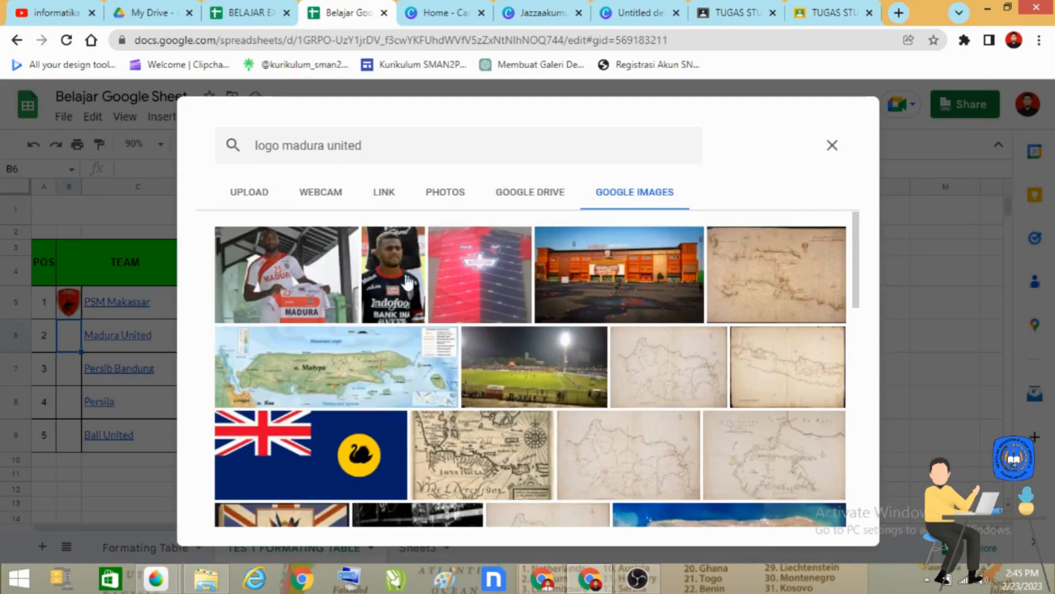
{"action": "scroll", "coordinate": [493, 406], "scroll_direction": "down", "scroll_amount": 10}
{"action": "scroll", "coordinate": [497, 416], "scroll_direction": "down", "scroll_amount": 15}
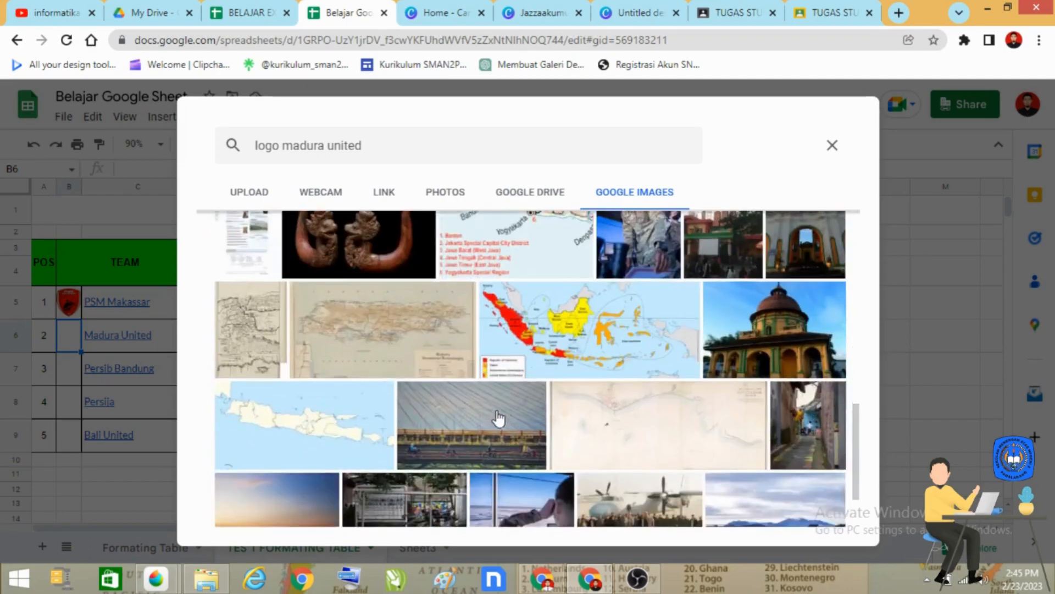
{"action": "scroll", "coordinate": [487, 419], "scroll_direction": "down", "scroll_amount": 15}
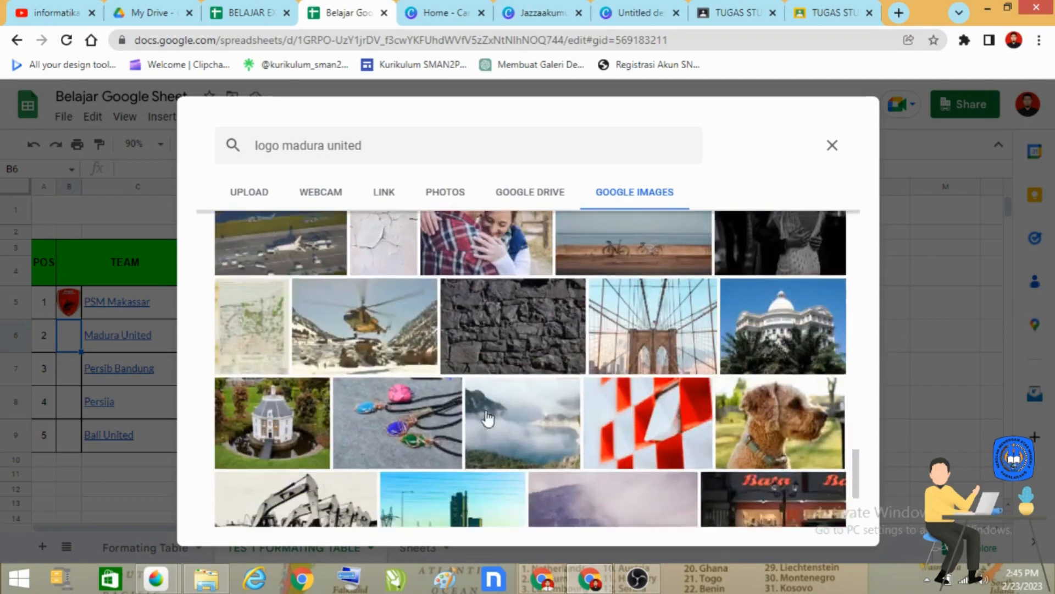
{"action": "scroll", "coordinate": [479, 418], "scroll_direction": "down", "scroll_amount": 10}
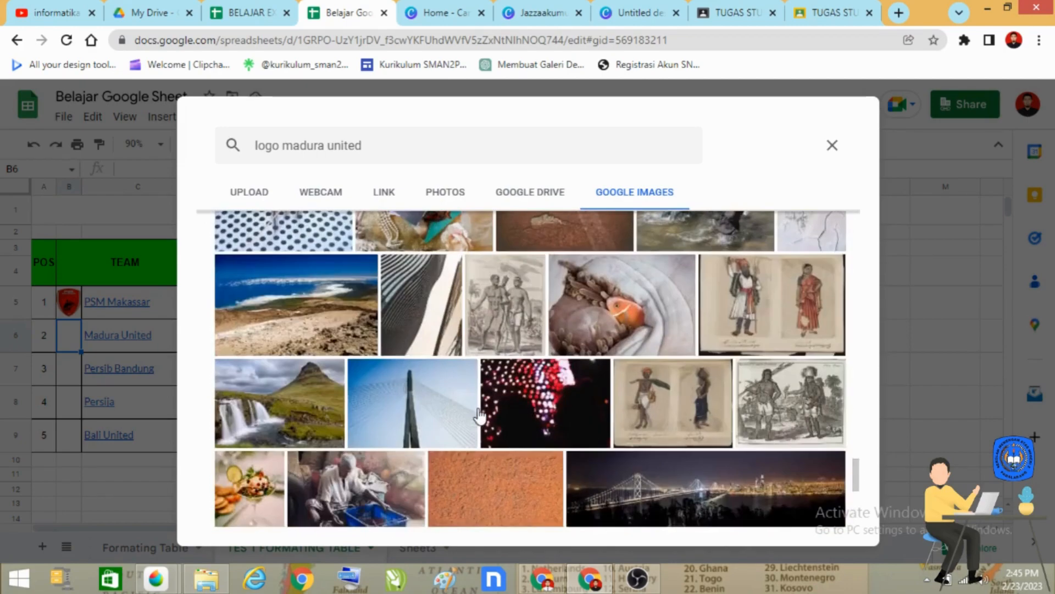
{"action": "scroll", "coordinate": [473, 418], "scroll_direction": "down", "scroll_amount": 15}
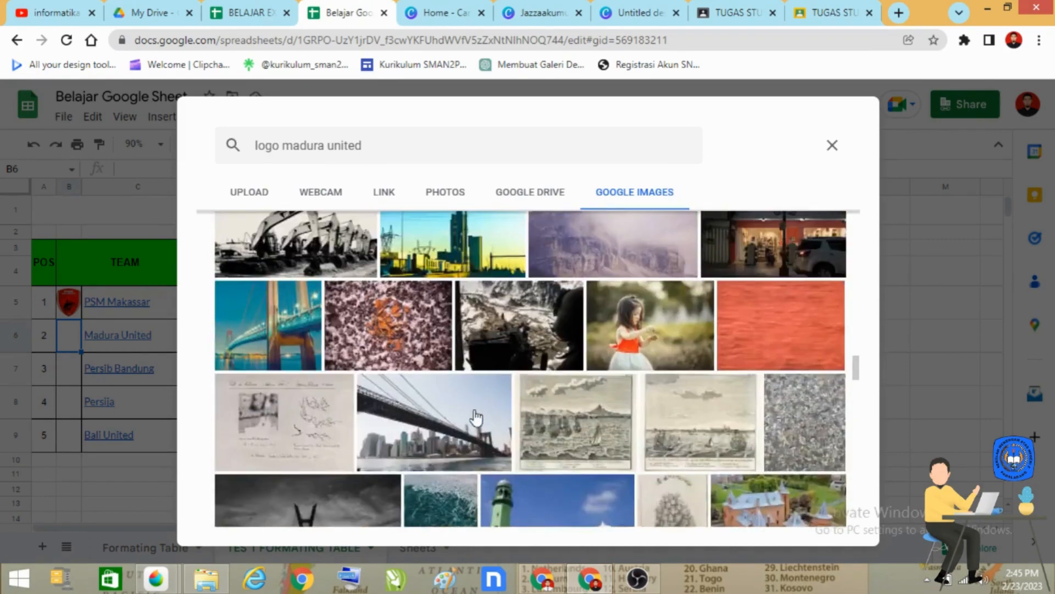
{"action": "scroll", "coordinate": [467, 419], "scroll_direction": "up", "scroll_amount": 10}
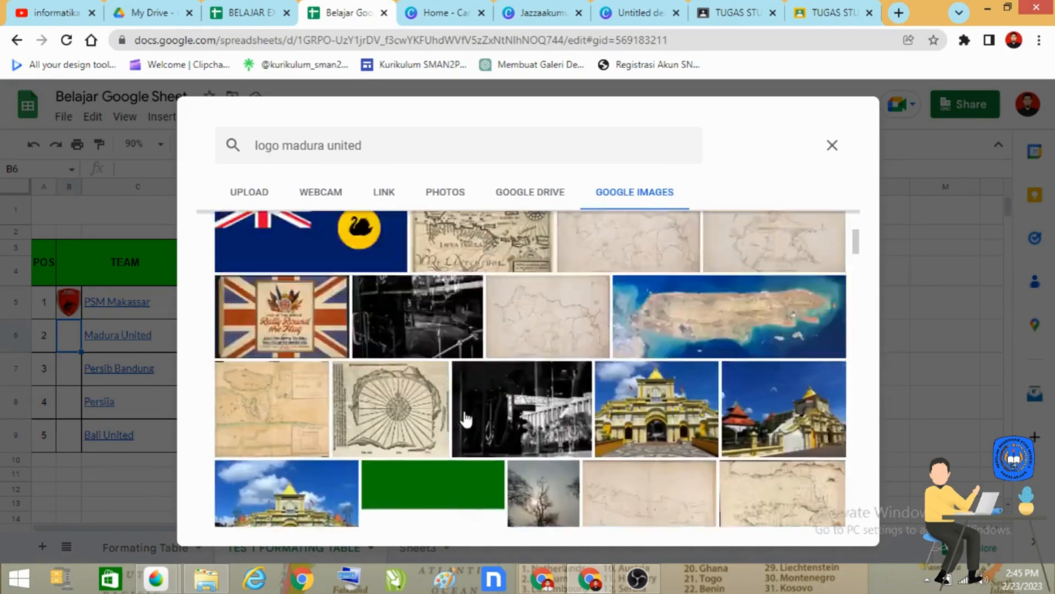
{"action": "scroll", "coordinate": [299, 319], "scroll_direction": "down", "scroll_amount": 1}
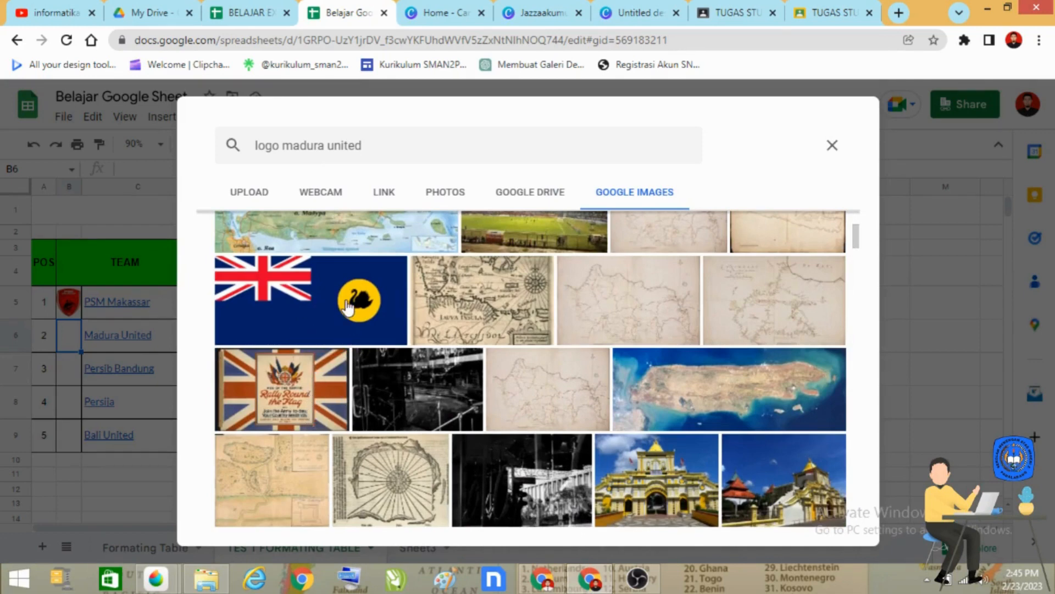
{"action": "left_click", "coordinate": [330, 376]}
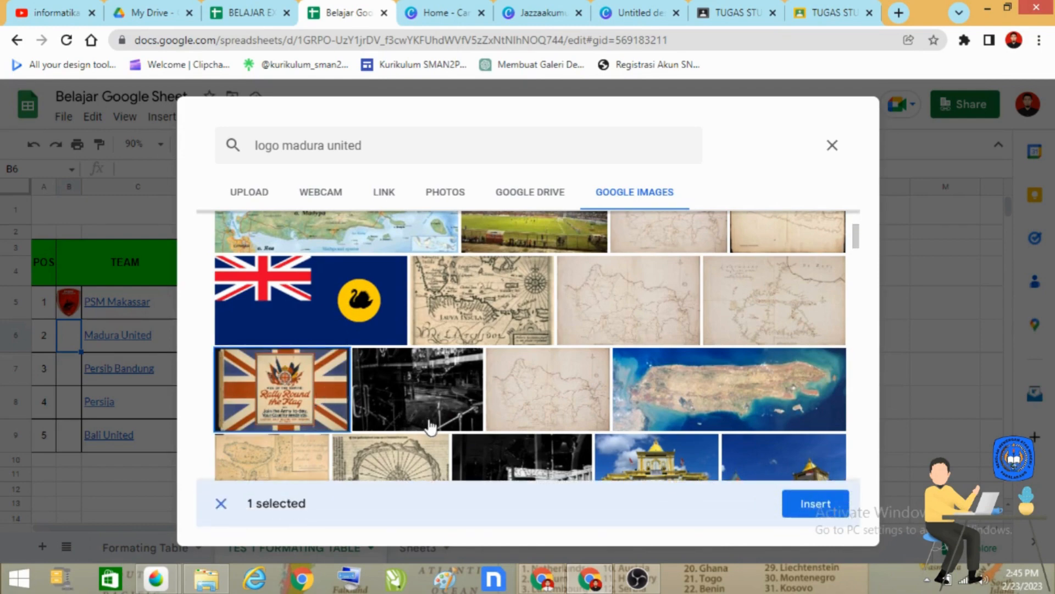
{"action": "left_click", "coordinate": [823, 508]}
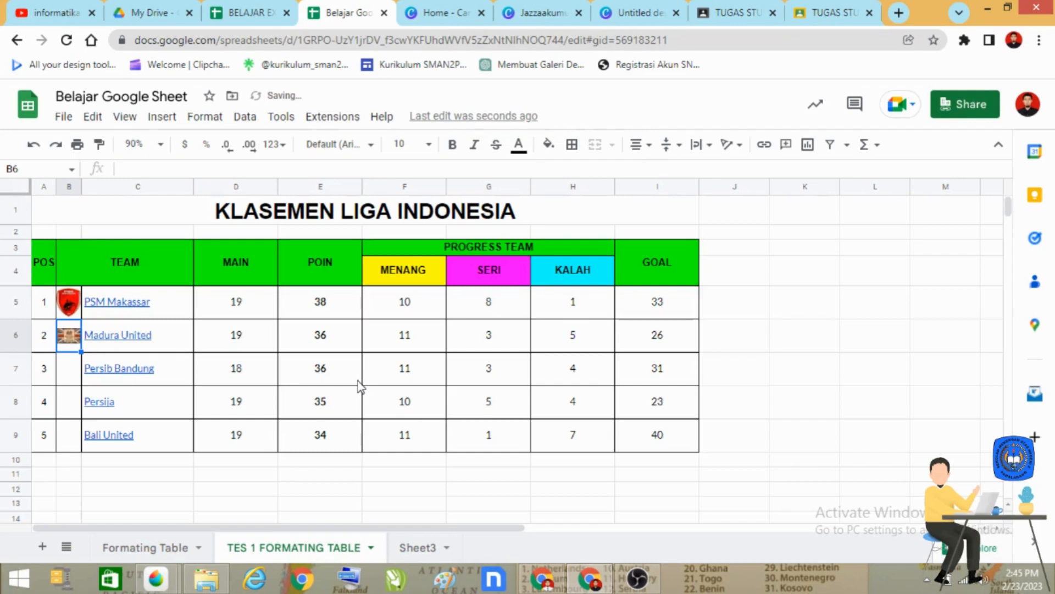
Insert the green oval emblem as an in-cell image in B7, using a Google Images search for "logo persib"
{"action": "left_click", "coordinate": [70, 377]}
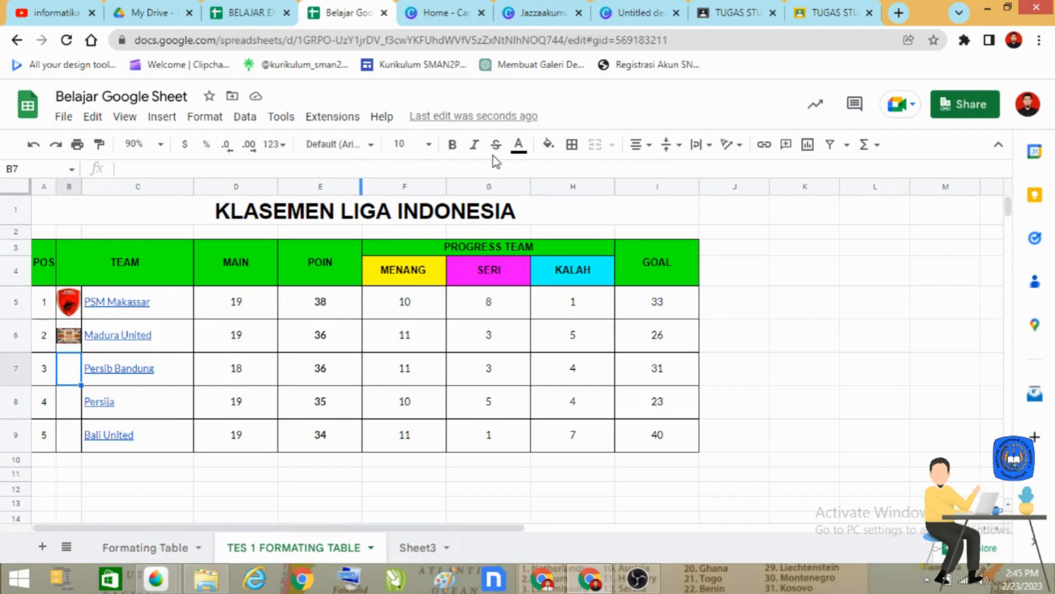
{"action": "left_click", "coordinate": [170, 121]}
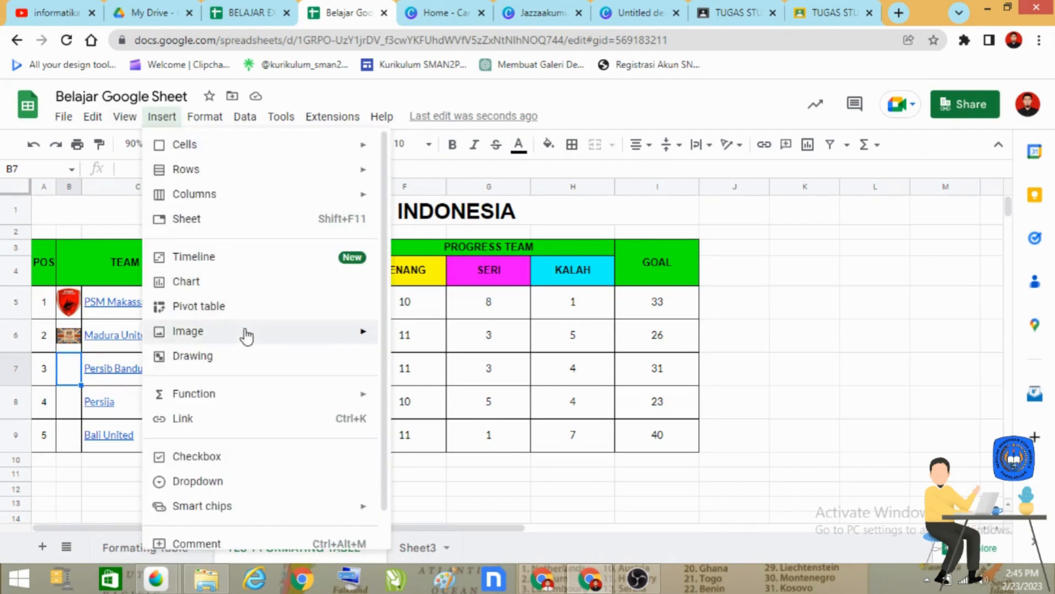
{"action": "mouse_move", "coordinate": [243, 331]}
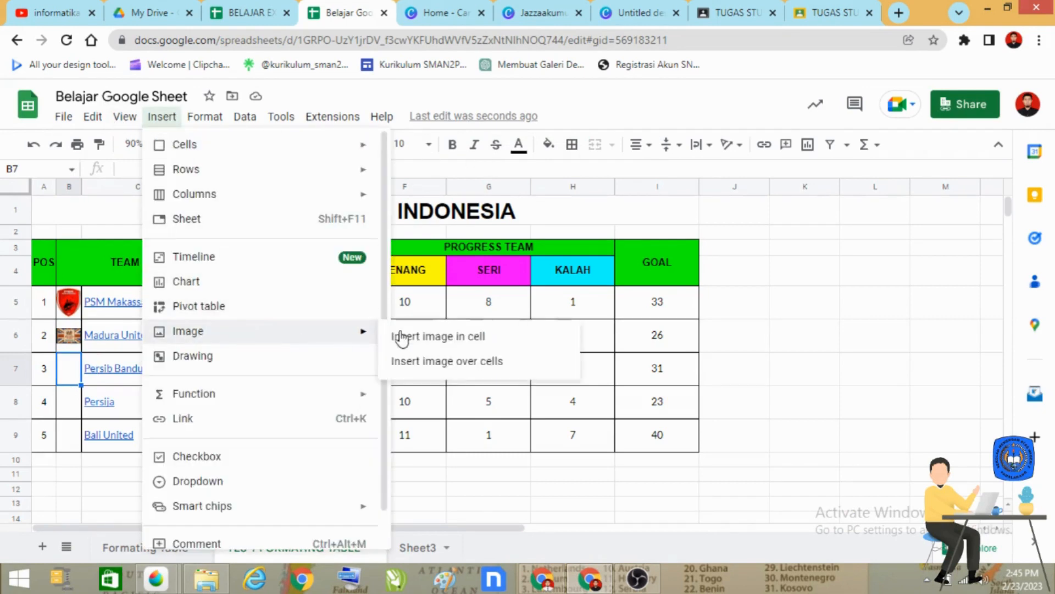
{"action": "left_click", "coordinate": [460, 343]}
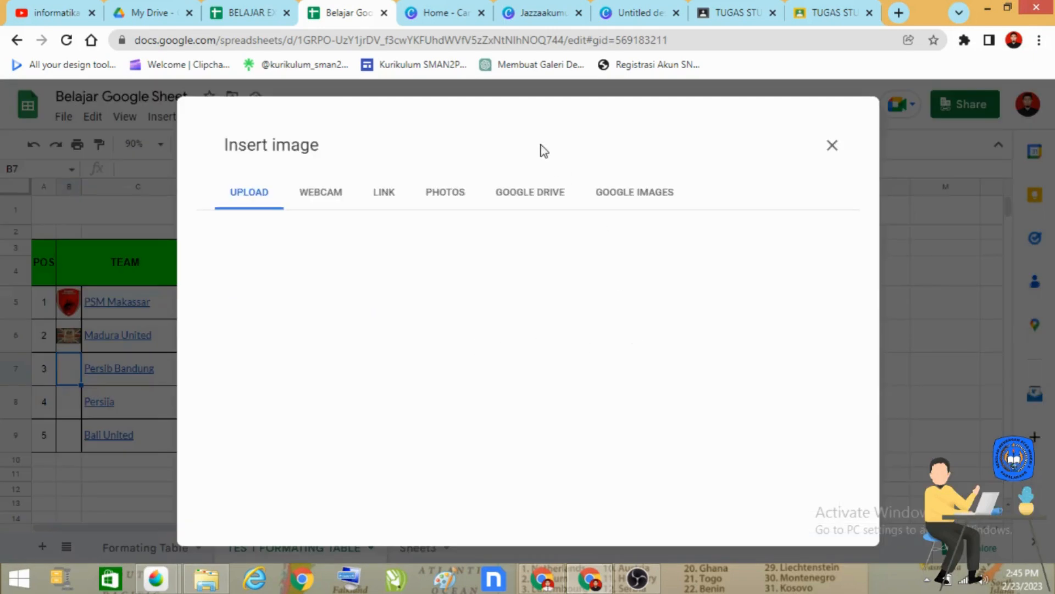
{"action": "left_click", "coordinate": [657, 200]}
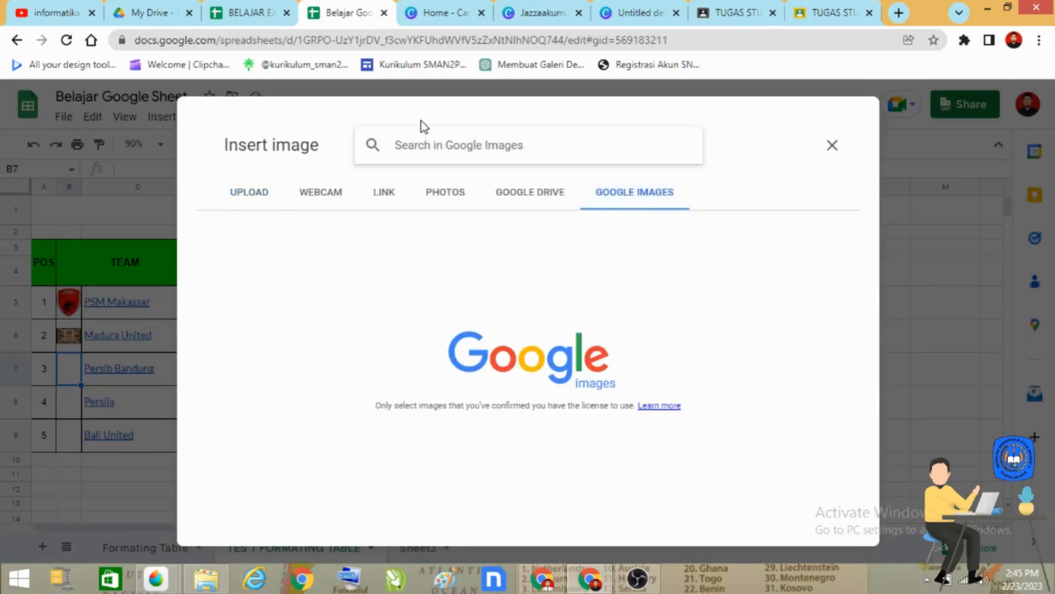
{"action": "left_click", "coordinate": [466, 151]}
{"action": "type", "text": "logo persib"}
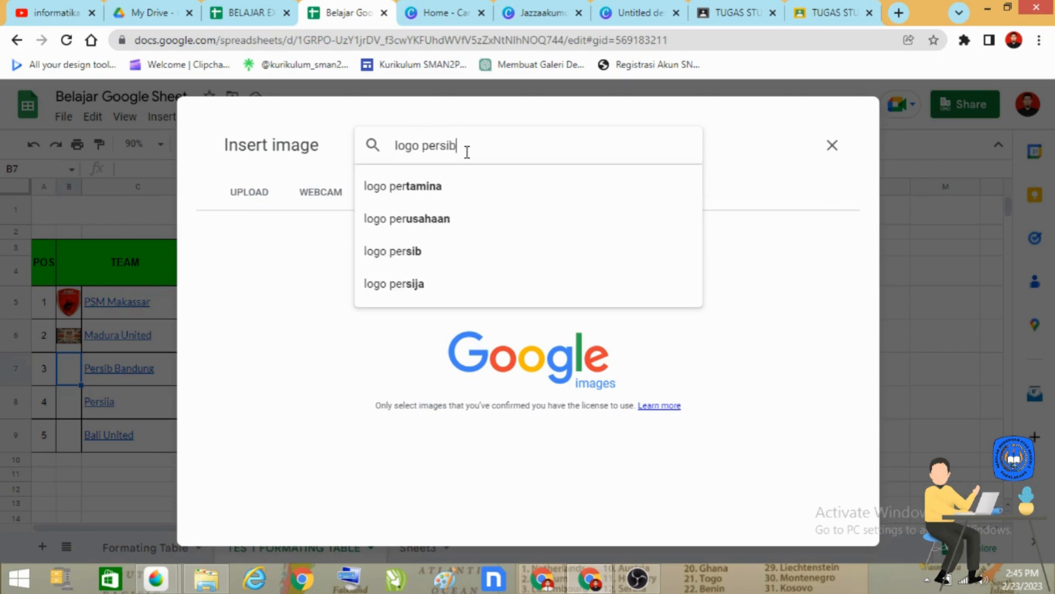
{"action": "key", "text": "Return"}
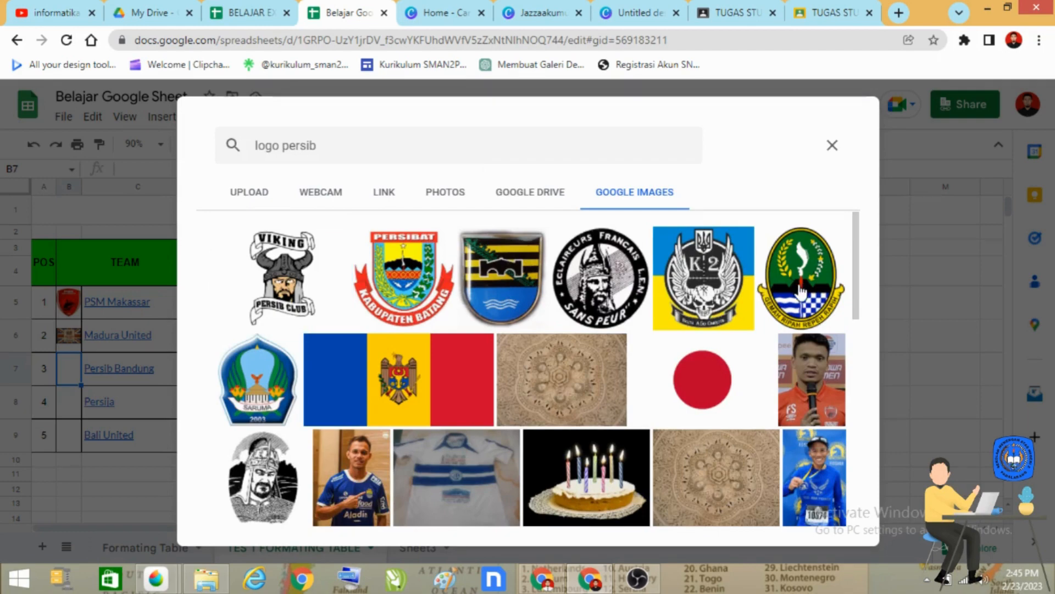
{"action": "left_click", "coordinate": [798, 294]}
{"action": "left_click", "coordinate": [817, 507]}
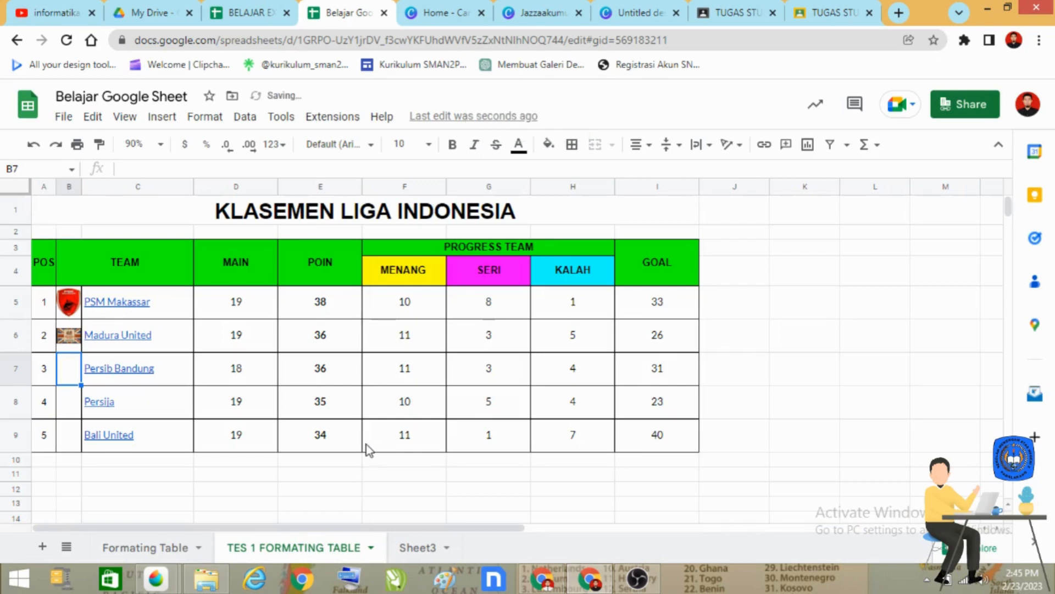
Insert the Persija Jaya Raya logo as an in-cell image in B8, using a Google Images search for "logo persija"
{"action": "left_click", "coordinate": [73, 410]}
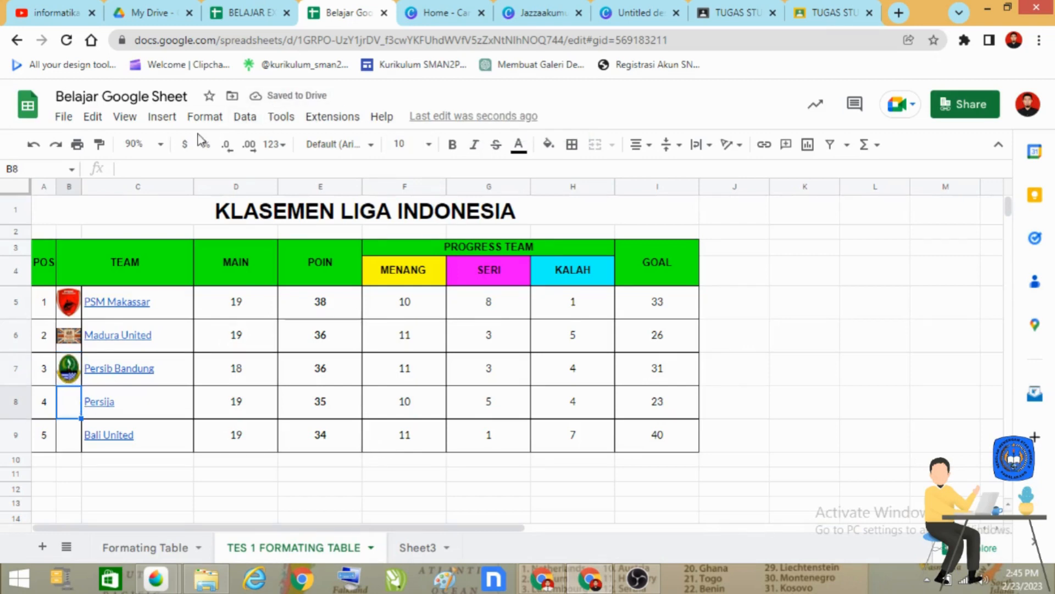
{"action": "left_click", "coordinate": [162, 117]}
{"action": "mouse_move", "coordinate": [242, 344]}
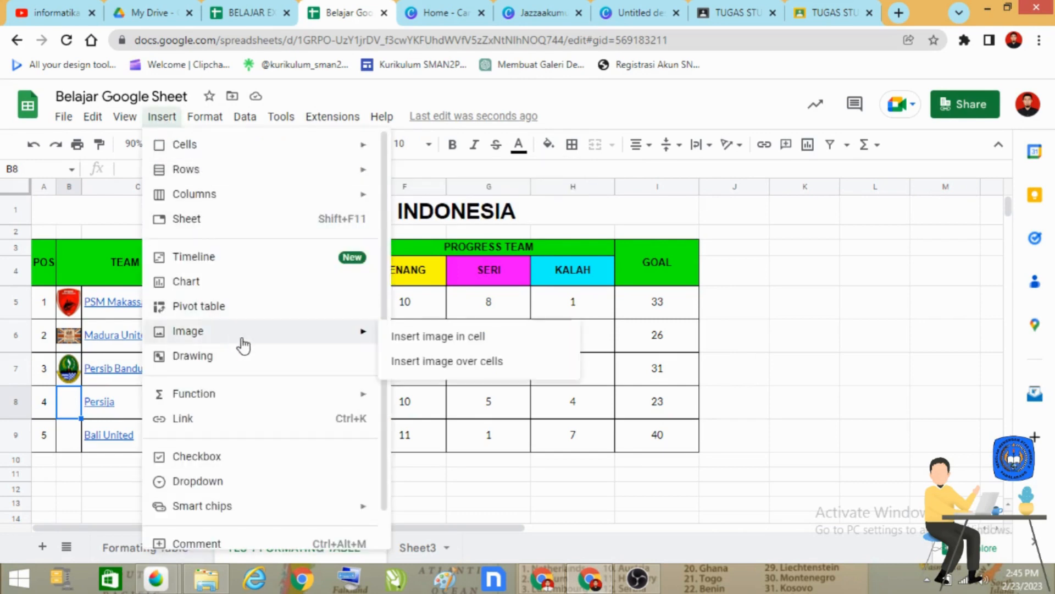
{"action": "left_click", "coordinate": [492, 348]}
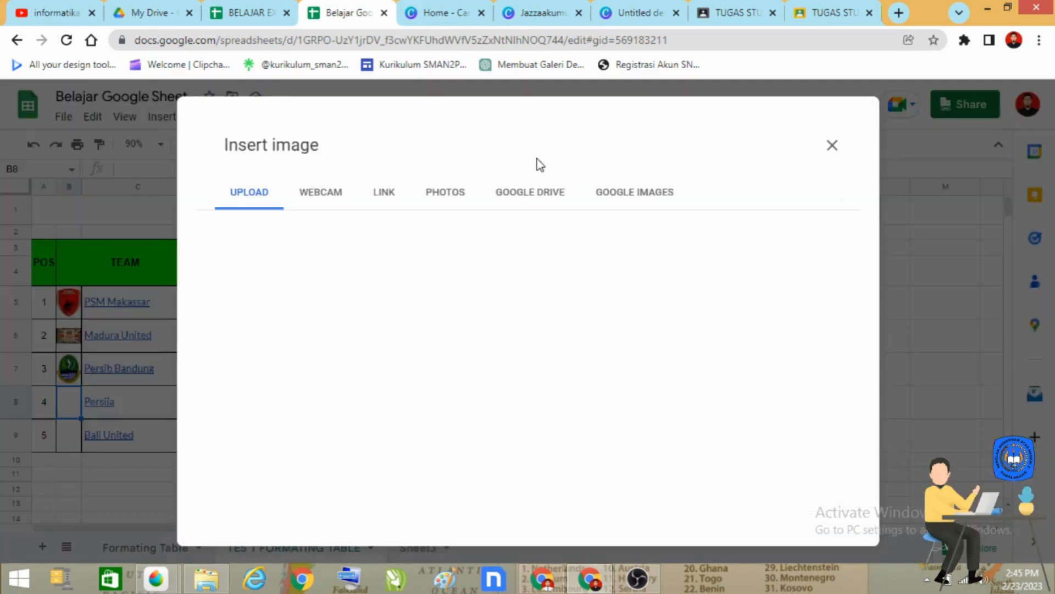
{"action": "left_click", "coordinate": [637, 214]}
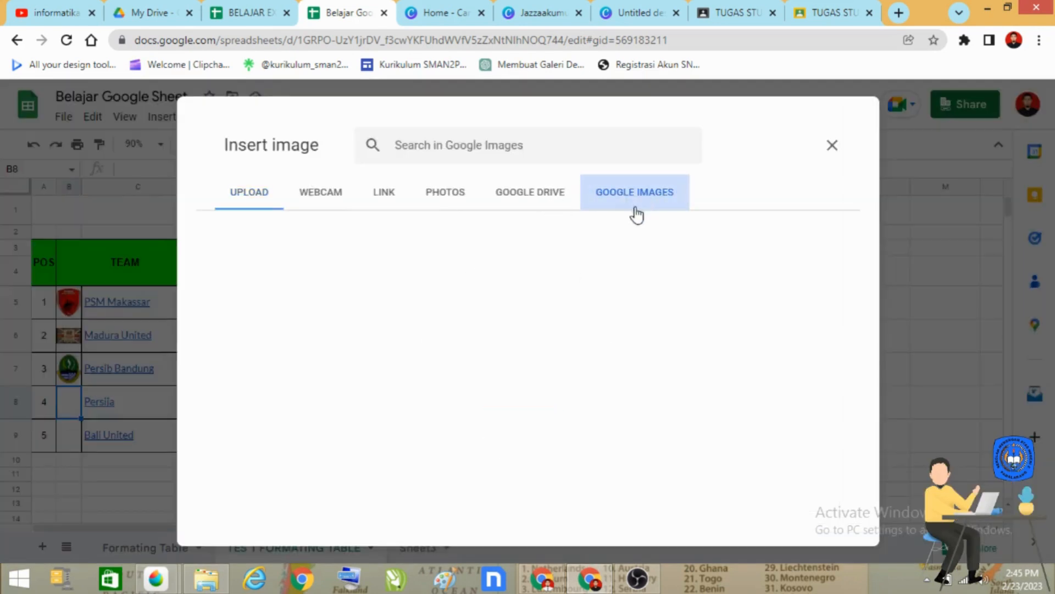
{"action": "left_click", "coordinate": [491, 147]}
{"action": "type", "text": "logo pe"}
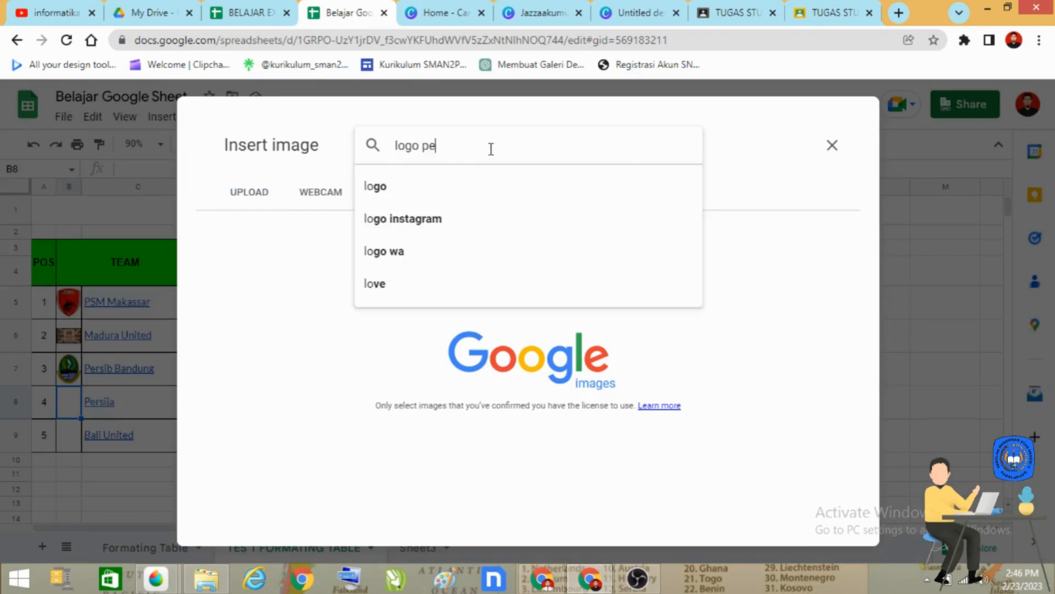
{"action": "type", "text": "rsija"}
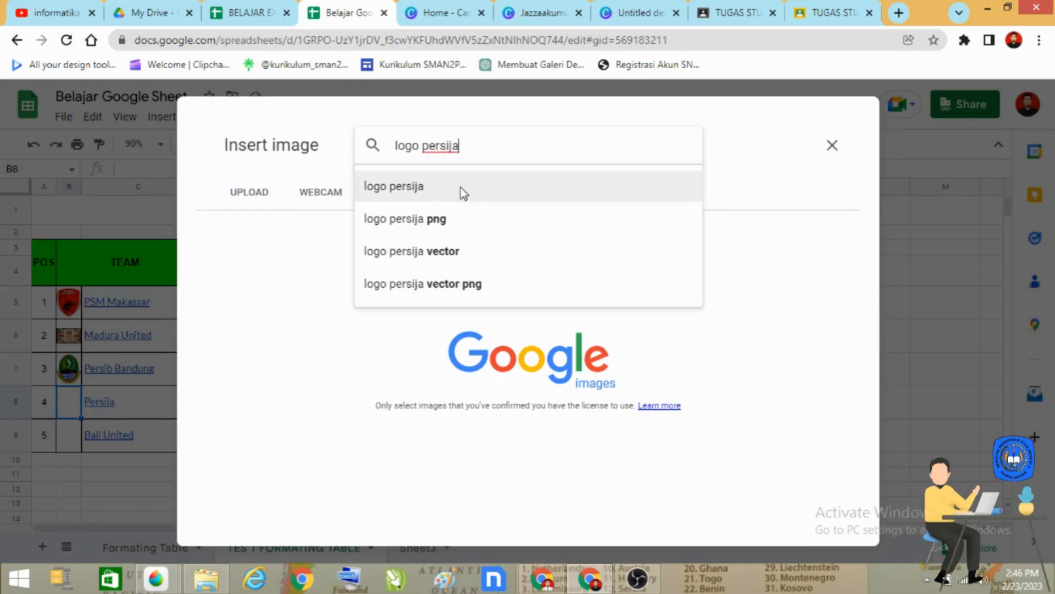
{"action": "left_click", "coordinate": [459, 189]}
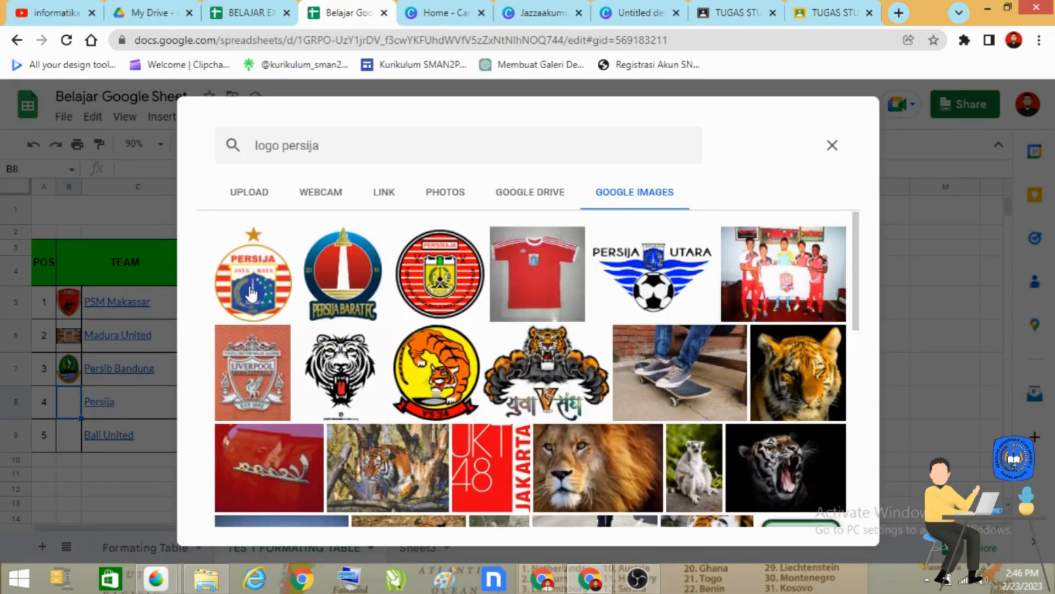
{"action": "left_click", "coordinate": [280, 299]}
{"action": "left_click", "coordinate": [823, 511]}
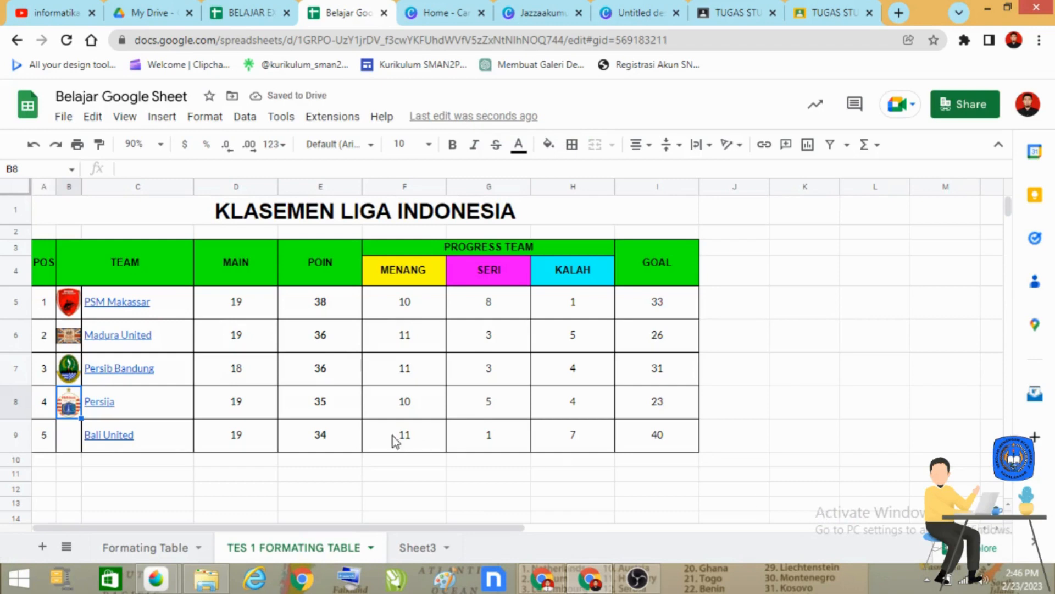
Start an in-cell image insertion in B9 and look through the Google Images results for "bali united"
{"action": "left_click", "coordinate": [77, 443]}
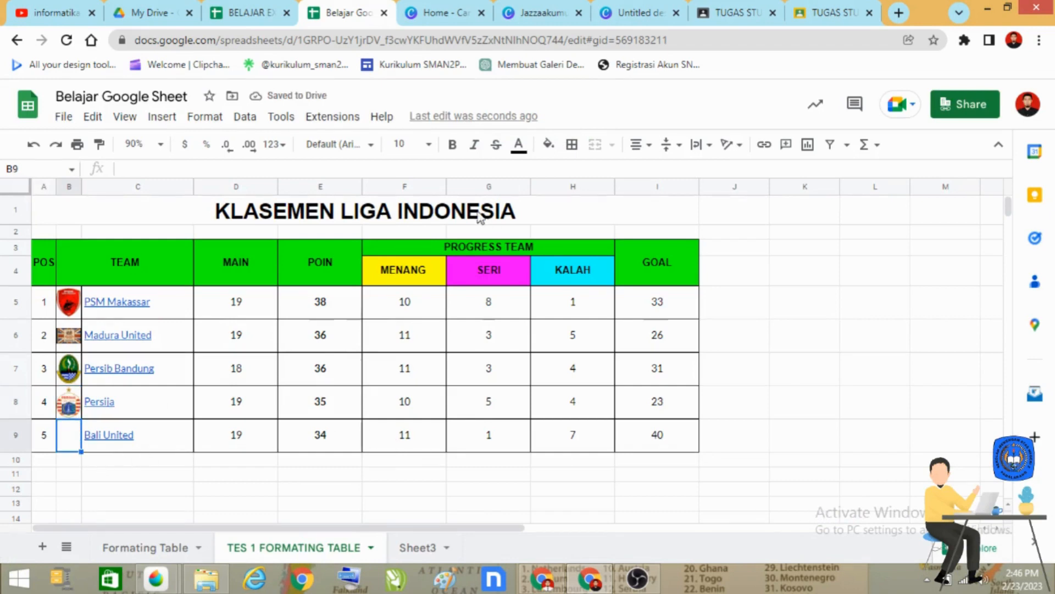
{"action": "left_click", "coordinate": [164, 118]}
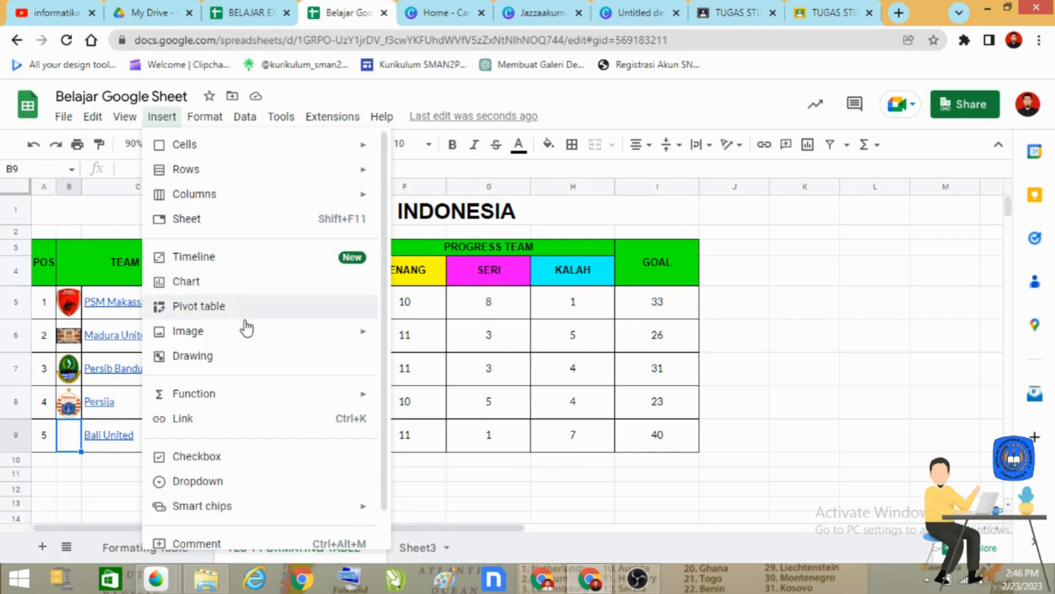
{"action": "mouse_move", "coordinate": [247, 336]}
{"action": "left_click", "coordinate": [492, 338]}
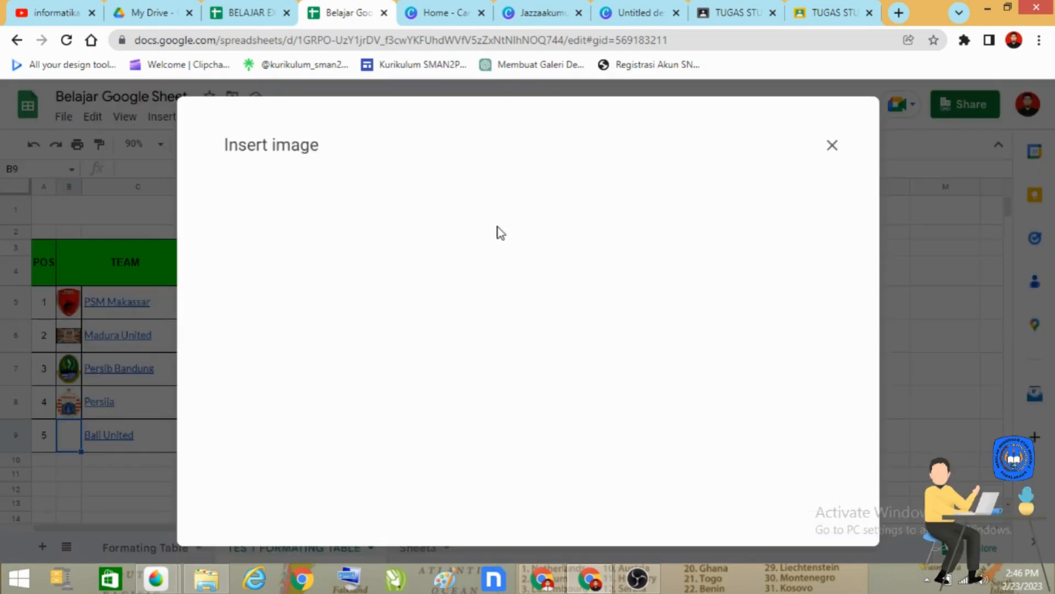
{"action": "left_click", "coordinate": [654, 197]}
{"action": "left_click", "coordinate": [517, 144]}
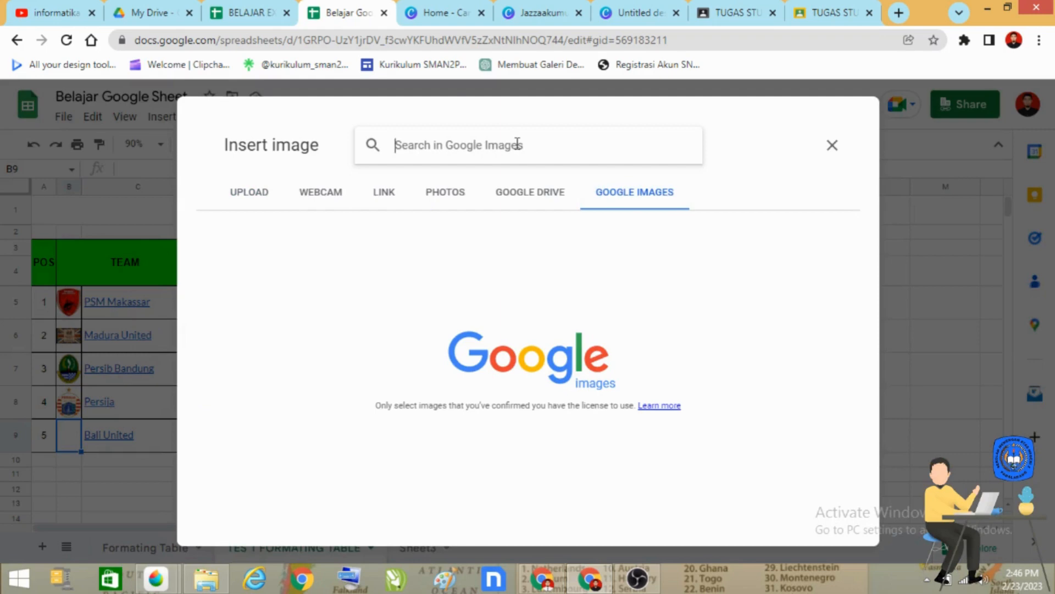
{"action": "type", "text": "mad"}
{"action": "key", "text": "BackSpace"}
{"action": "key", "text": "BackSpace"}
{"action": "key", "text": "BackSpace"}
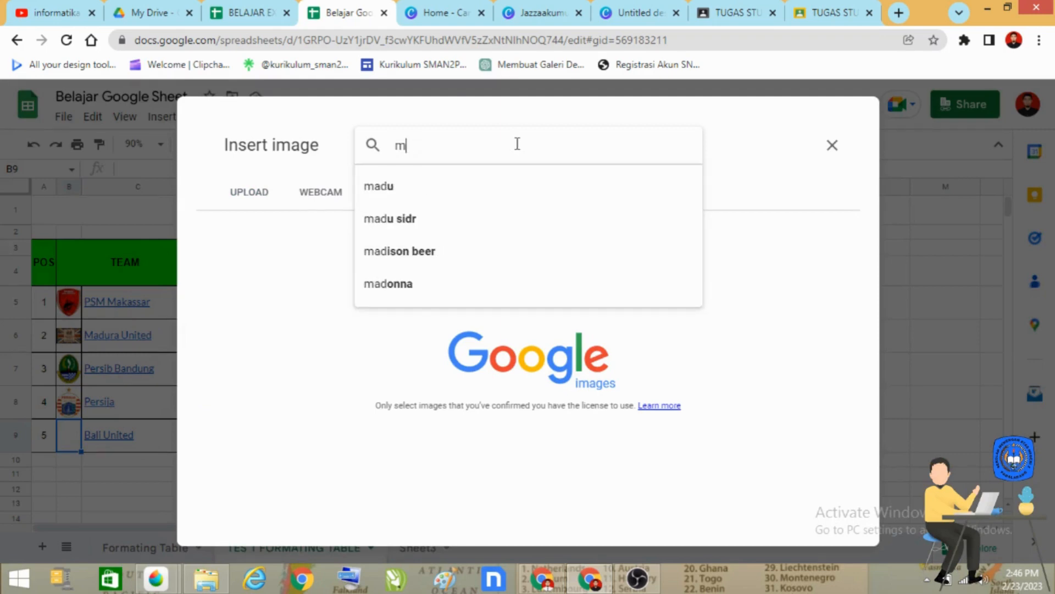
{"action": "type", "text": "bali un"}
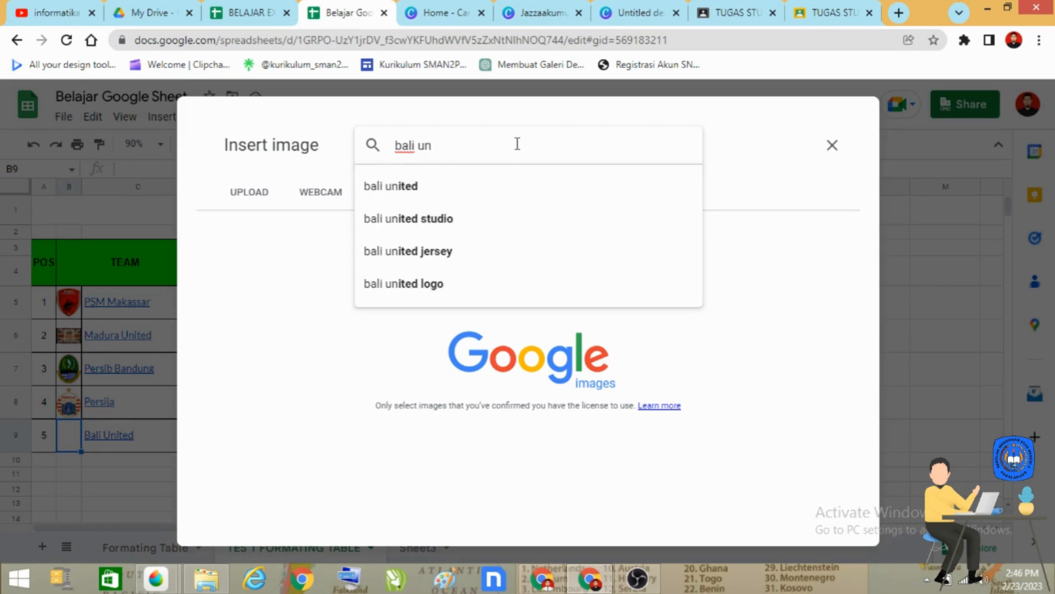
{"action": "left_click", "coordinate": [499, 191]}
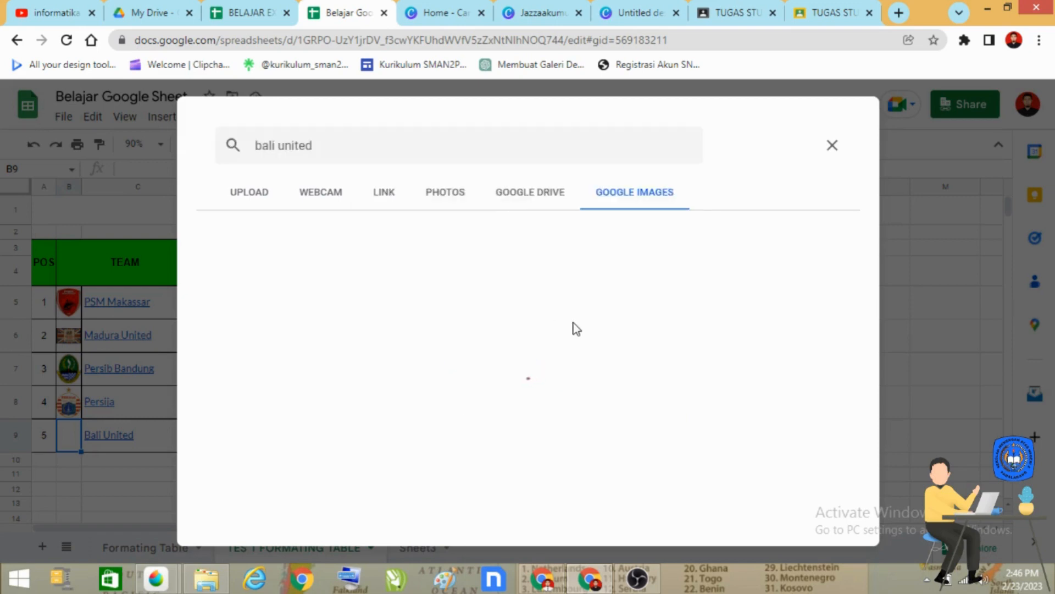
{"action": "scroll", "coordinate": [558, 340], "scroll_direction": "down", "scroll_amount": 5}
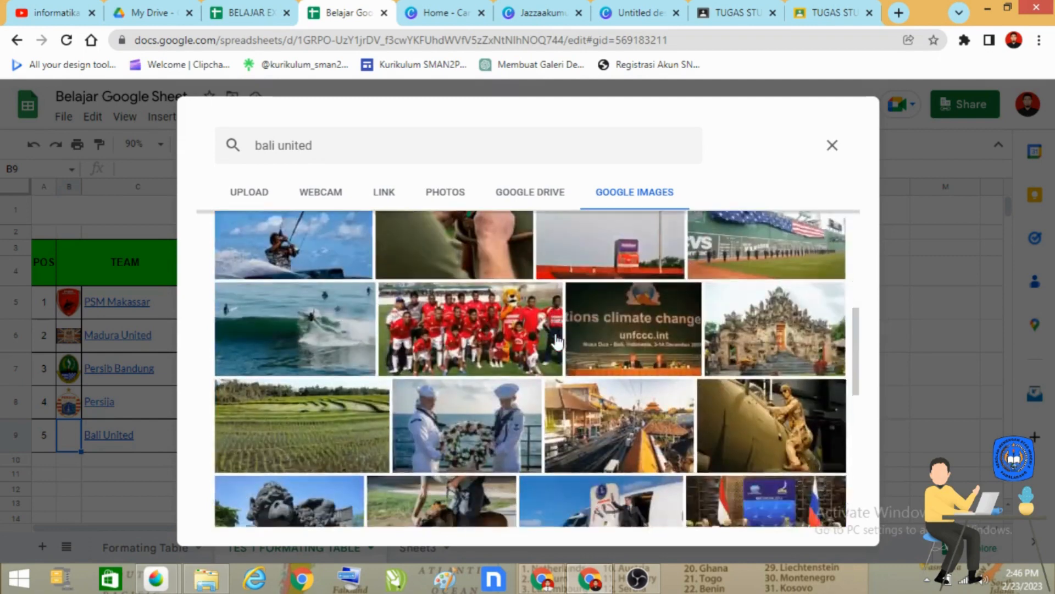
{"action": "scroll", "coordinate": [558, 339], "scroll_direction": "down", "scroll_amount": 7}
{"action": "scroll", "coordinate": [552, 349], "scroll_direction": "up", "scroll_amount": 3}
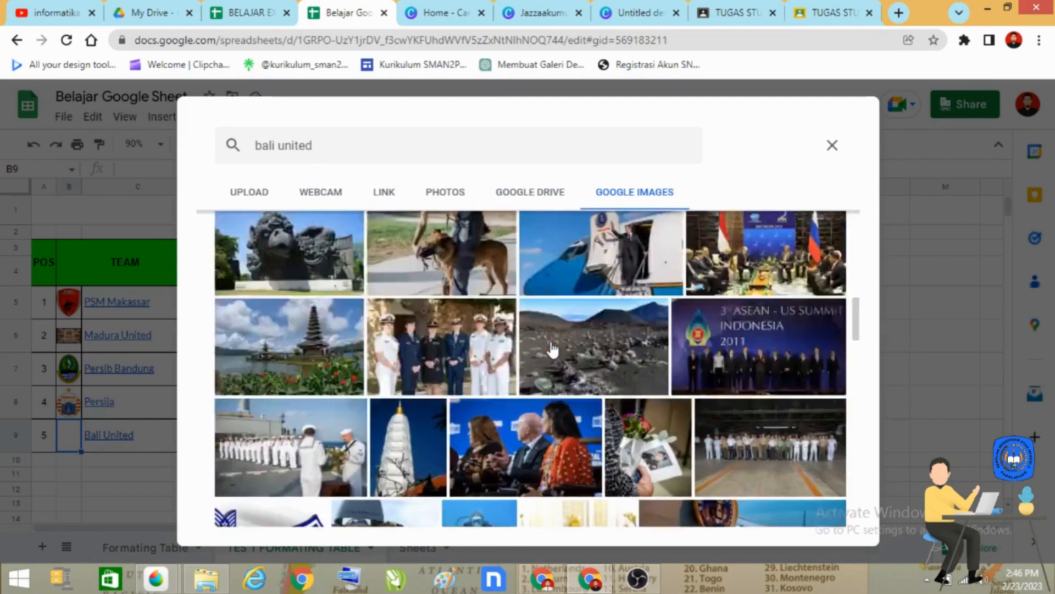
{"action": "scroll", "coordinate": [550, 349], "scroll_direction": "up", "scroll_amount": 10}
Refine the image search to "bali united logo" and insert the green and yellow Palangka Raya emblem into B9
{"action": "left_click", "coordinate": [389, 154]}
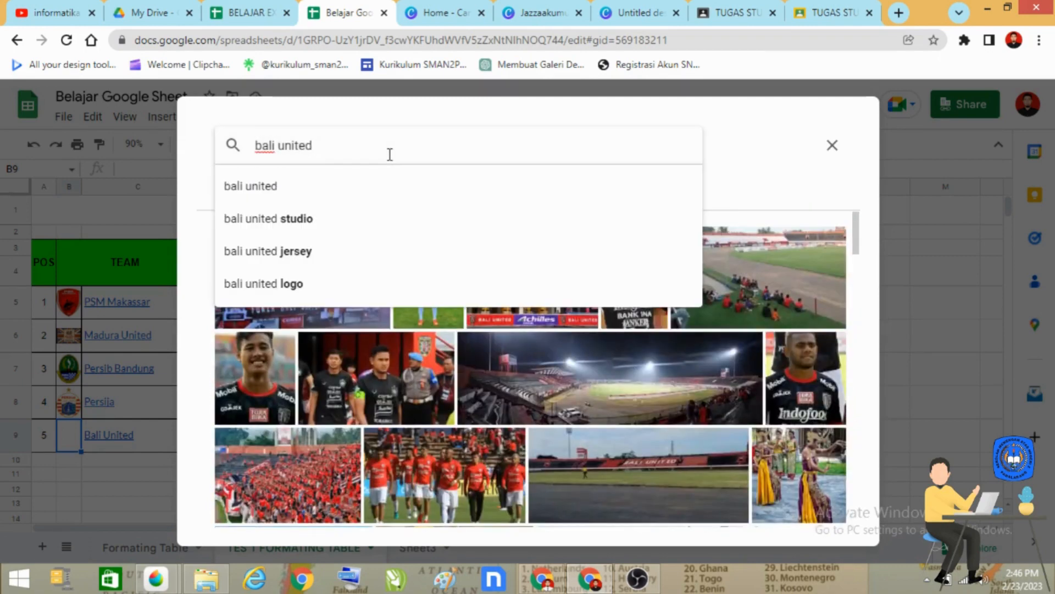
{"action": "left_click", "coordinate": [335, 288]}
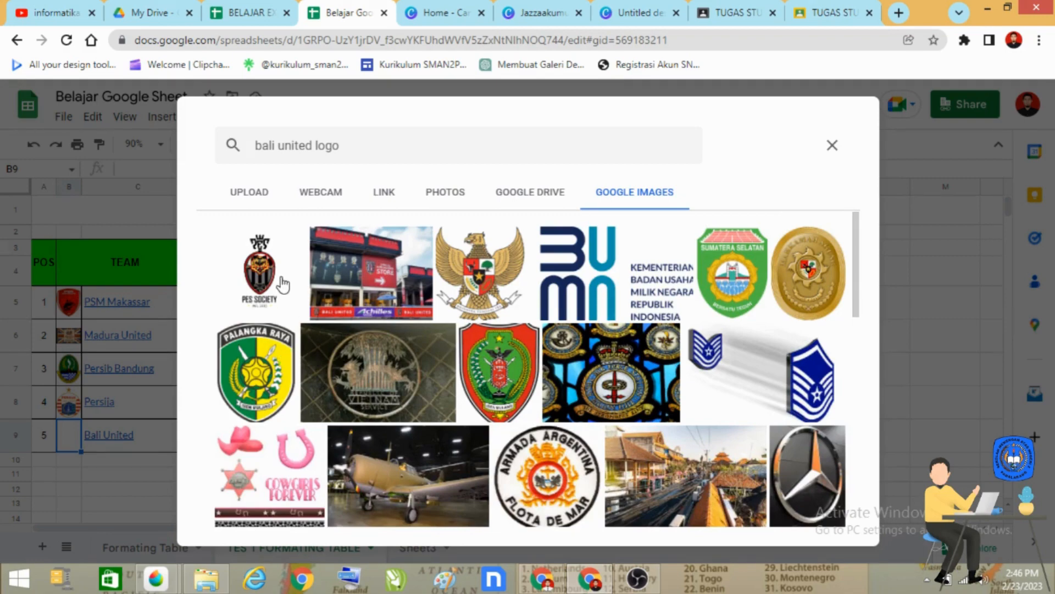
{"action": "scroll", "coordinate": [283, 284], "scroll_direction": "down", "scroll_amount": 3}
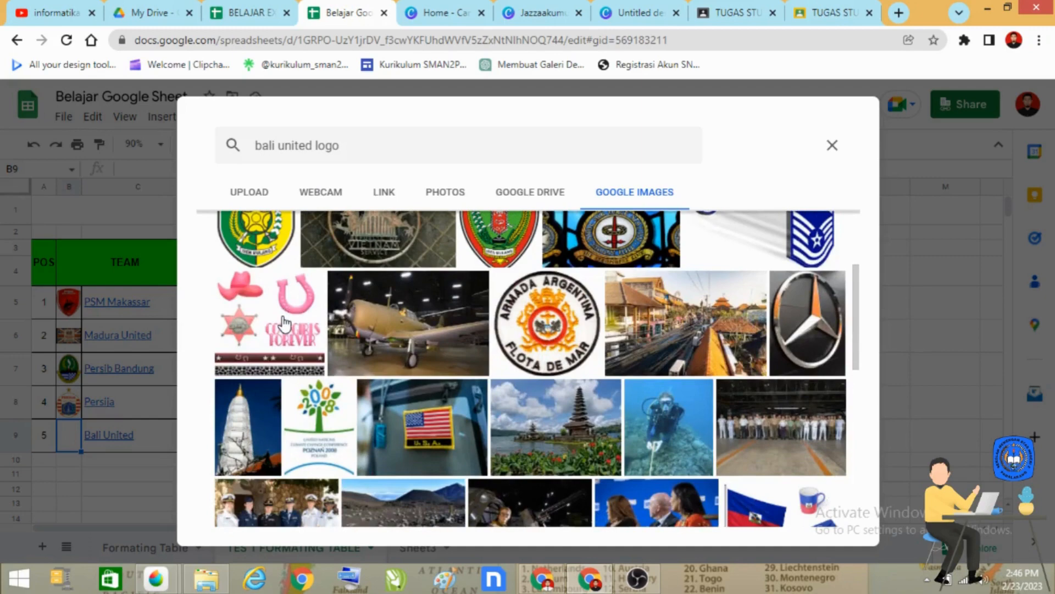
{"action": "scroll", "coordinate": [283, 325], "scroll_direction": "up", "scroll_amount": 3}
{"action": "left_click", "coordinate": [269, 373]}
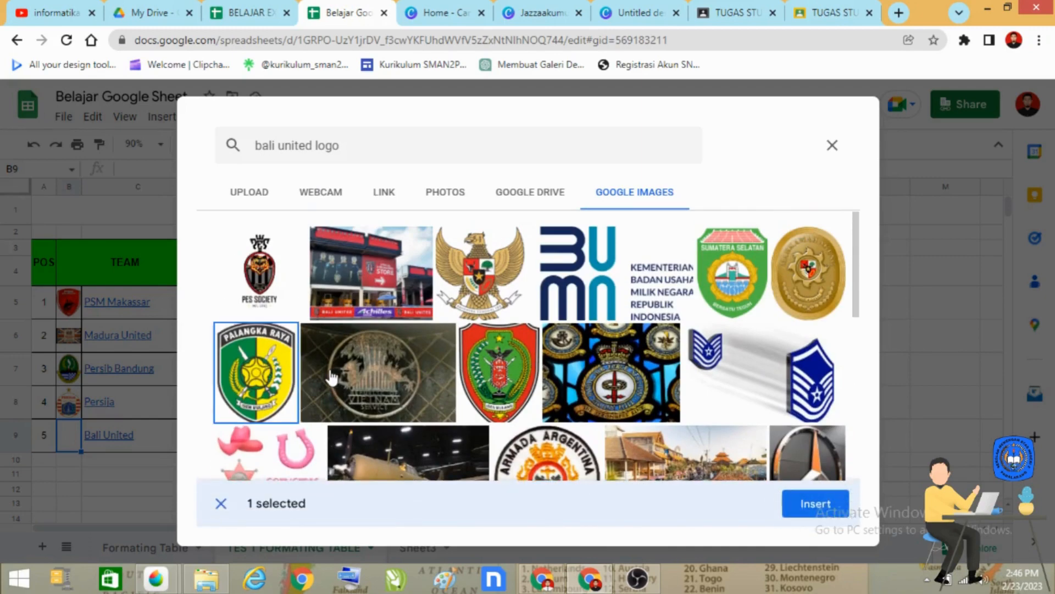
{"action": "left_click", "coordinate": [807, 514]}
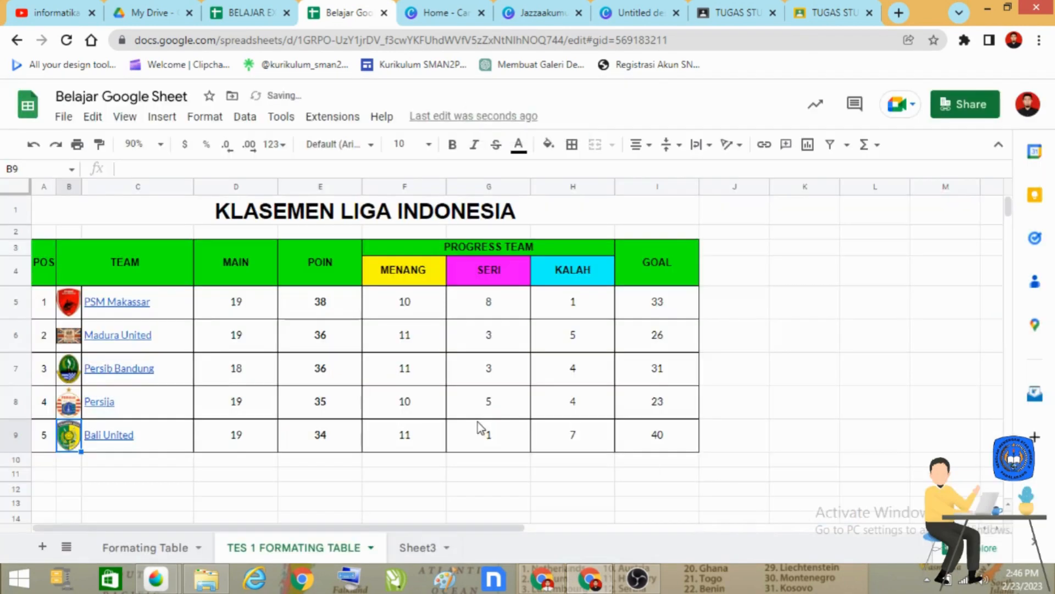
{"action": "left_click", "coordinate": [167, 461]}
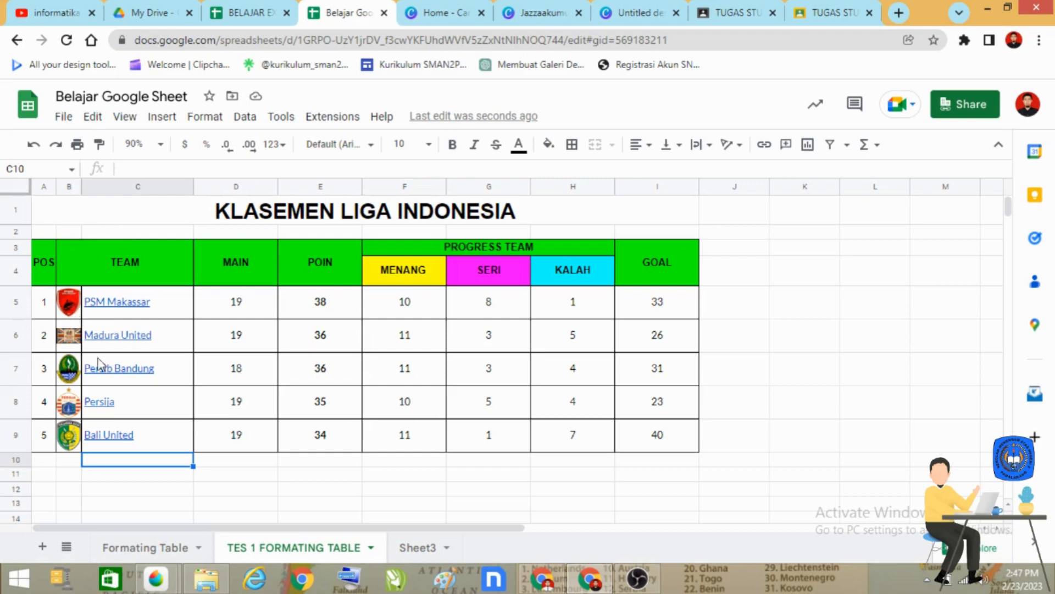
{"action": "left_click", "coordinate": [157, 407]}
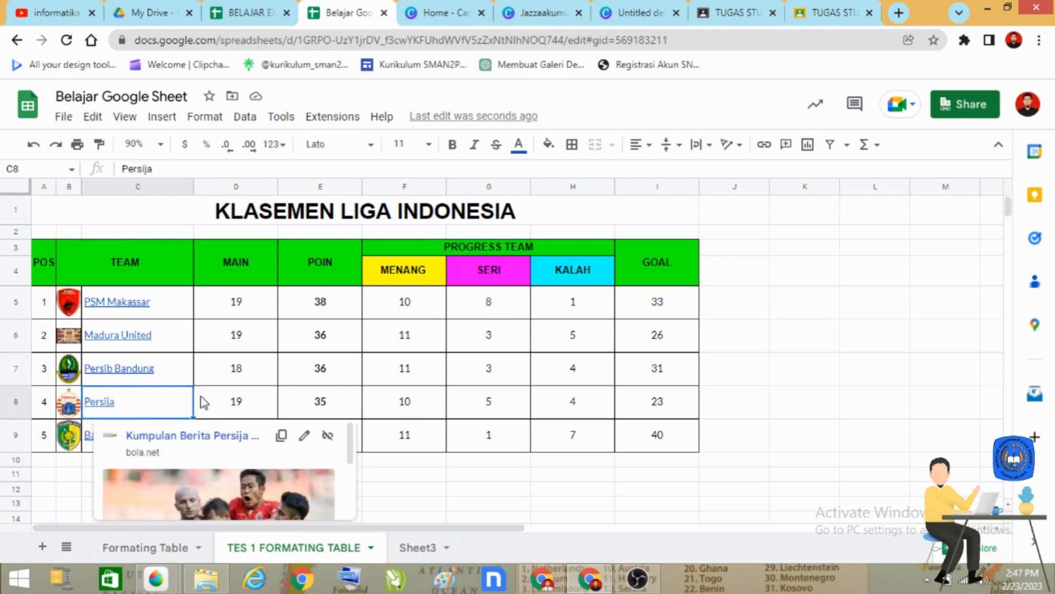
{"action": "left_click", "coordinate": [820, 400]}
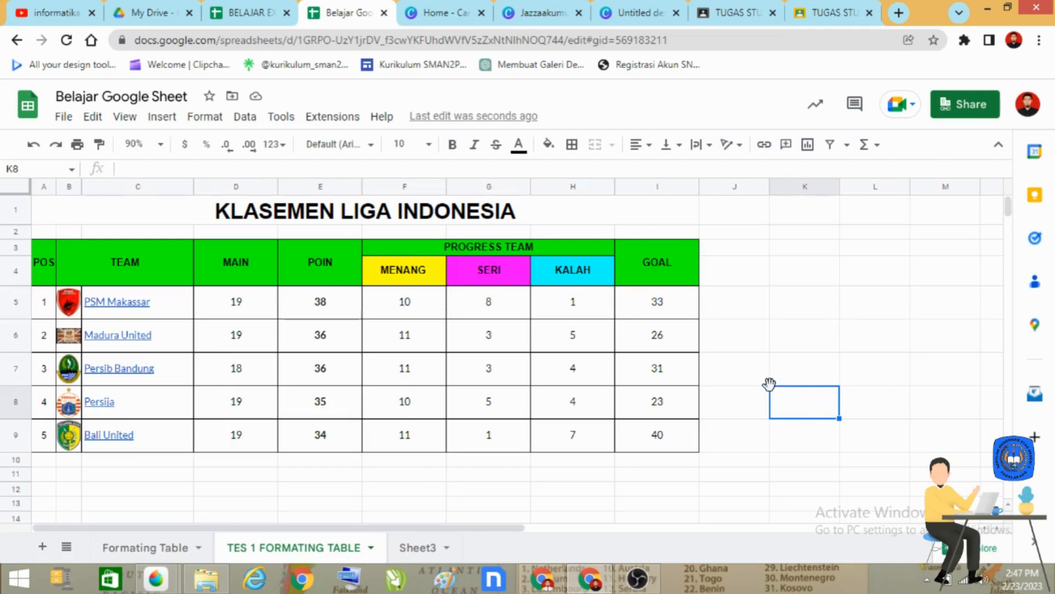
{"action": "left_click", "coordinate": [418, 248]}
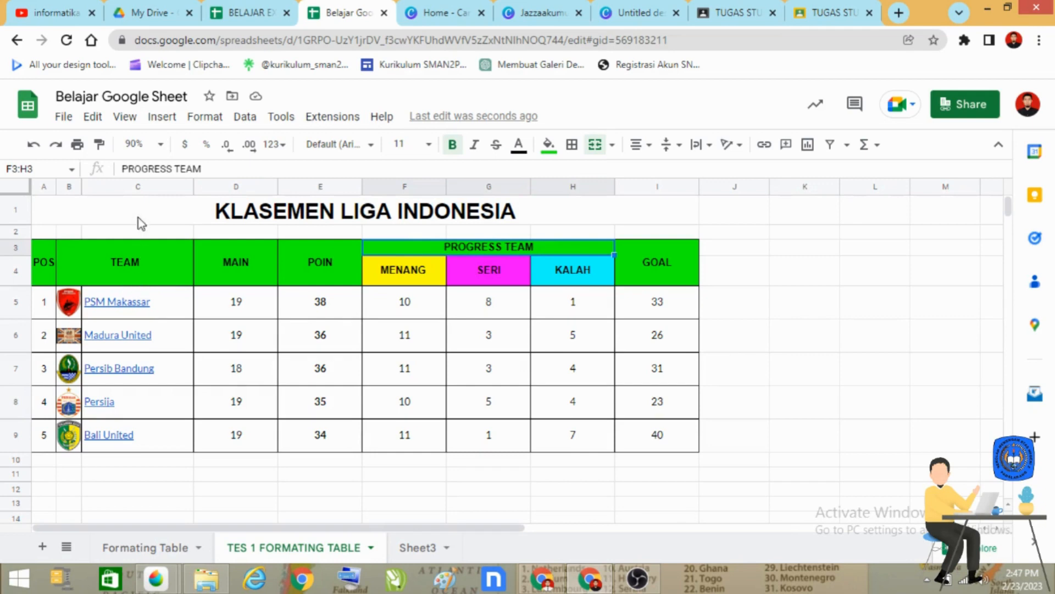
{"action": "left_click", "coordinate": [177, 209]}
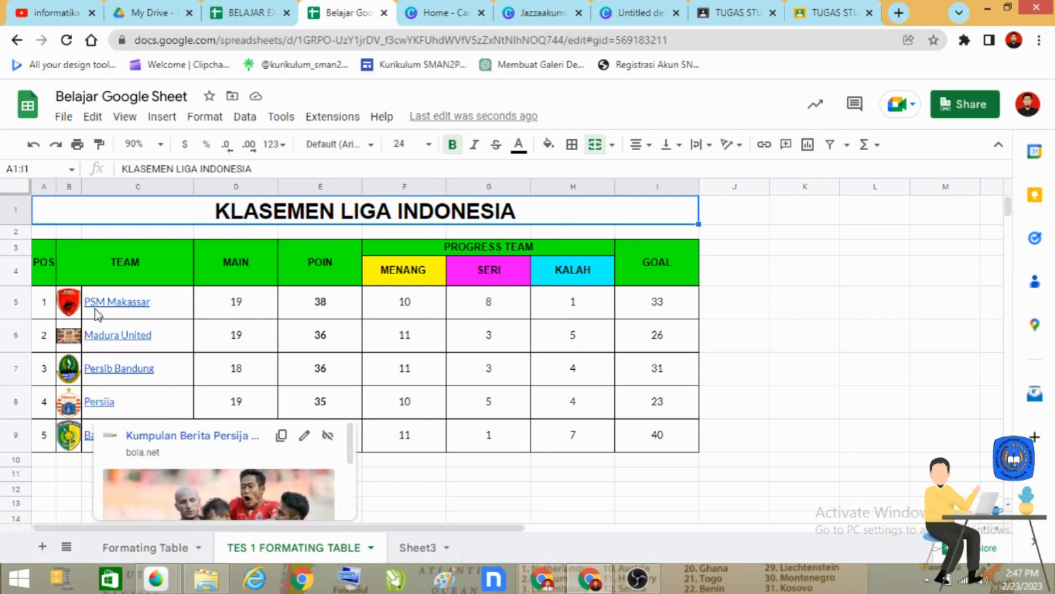
{"action": "mouse_move", "coordinate": [160, 311]}
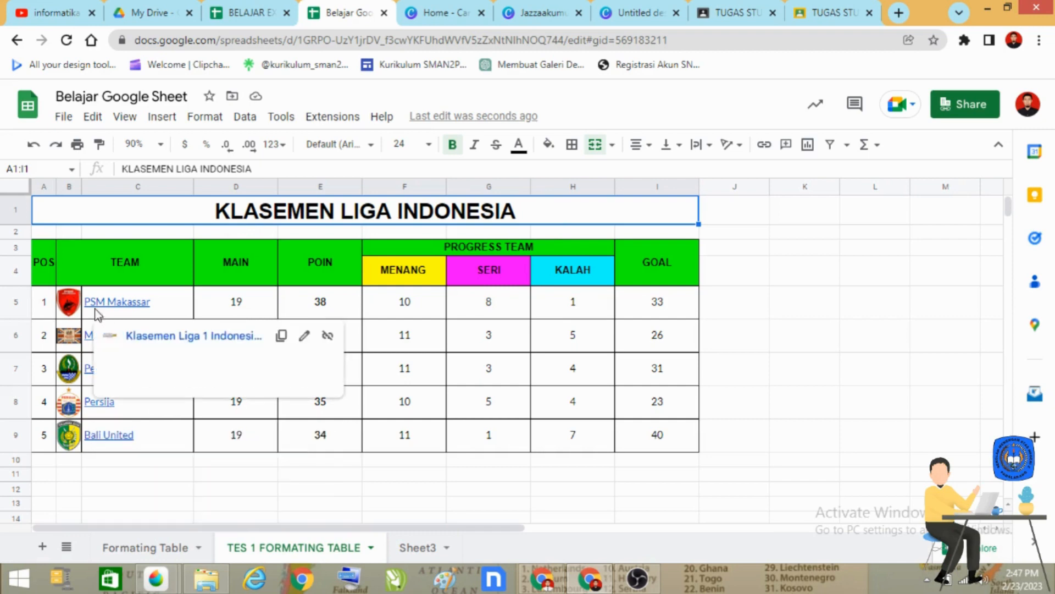
Widen column B slightly to give the team logos more room
{"action": "left_click", "coordinate": [741, 370]}
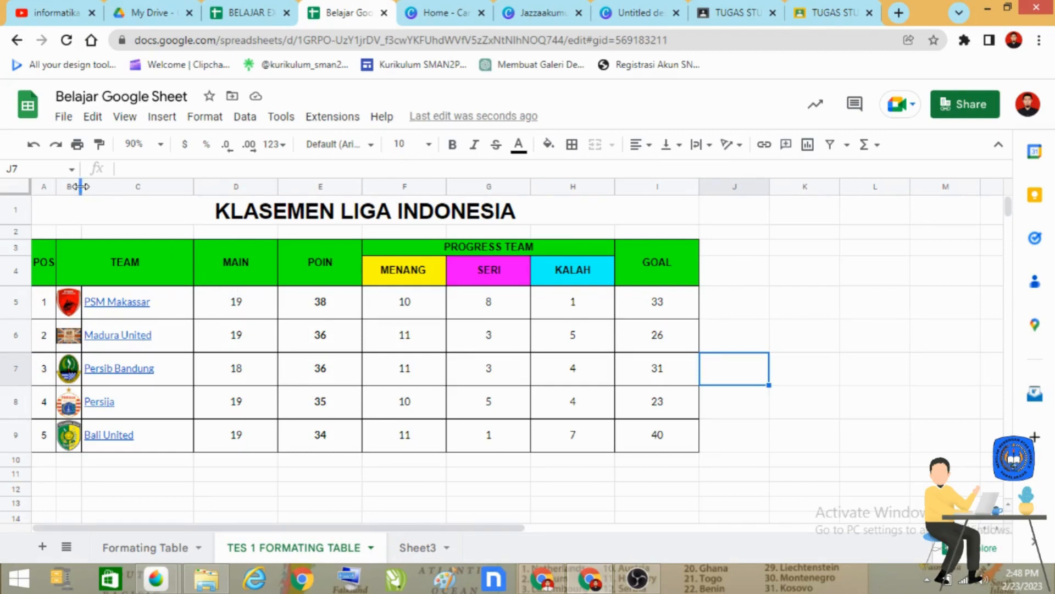
{"action": "left_click_drag", "start_coordinate": [81, 187], "coordinate": [89, 187]}
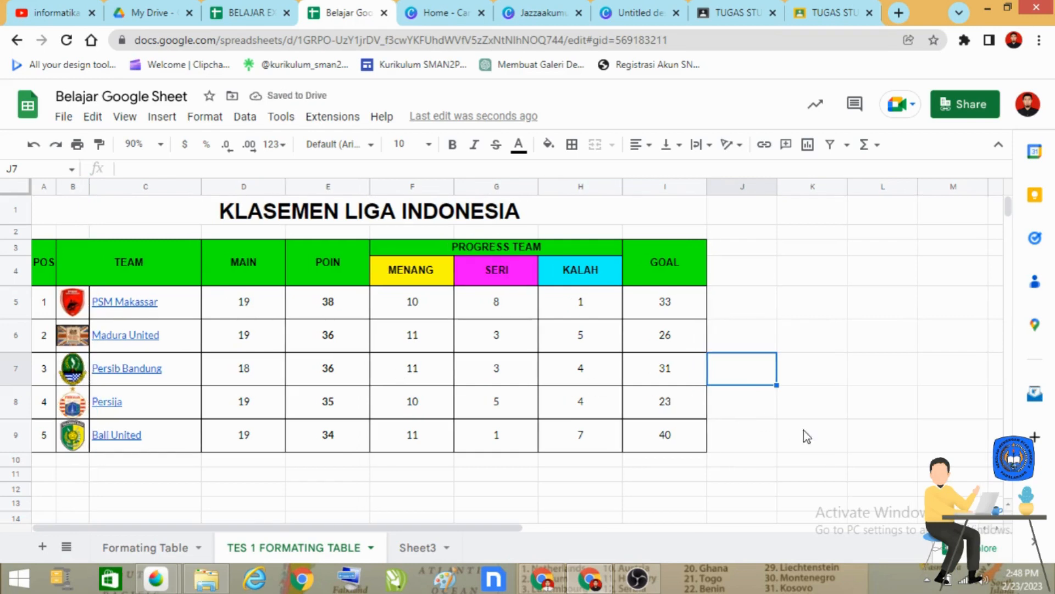
Review the reference table in BELAJAR EXCEL, then the Formating Table and TES 1 FORMATING TABLE sheets in Belajar Google Sheet
{"action": "left_click", "coordinate": [264, 12]}
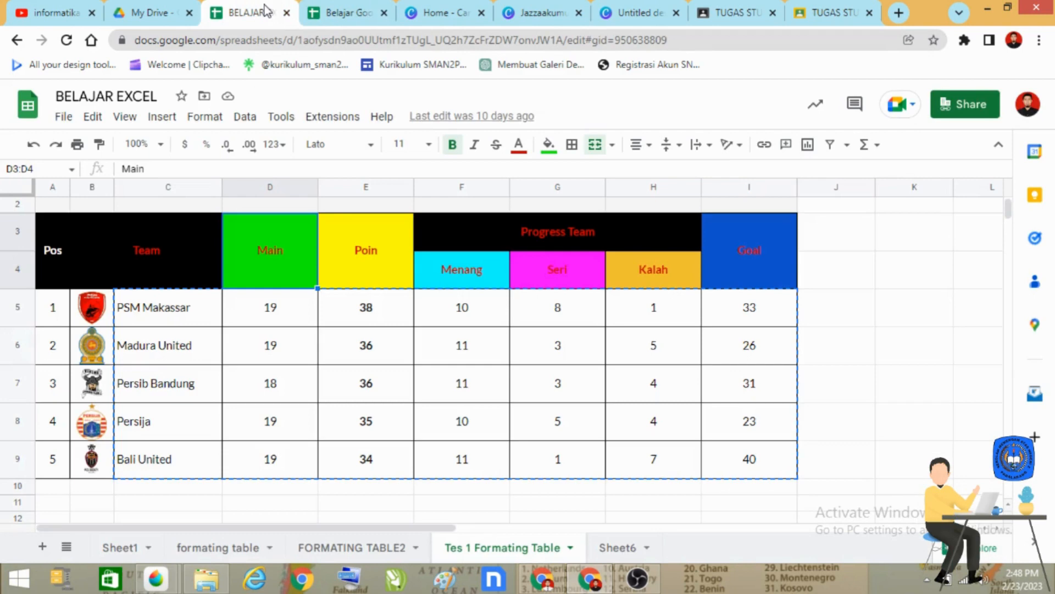
{"action": "left_click", "coordinate": [356, 13]}
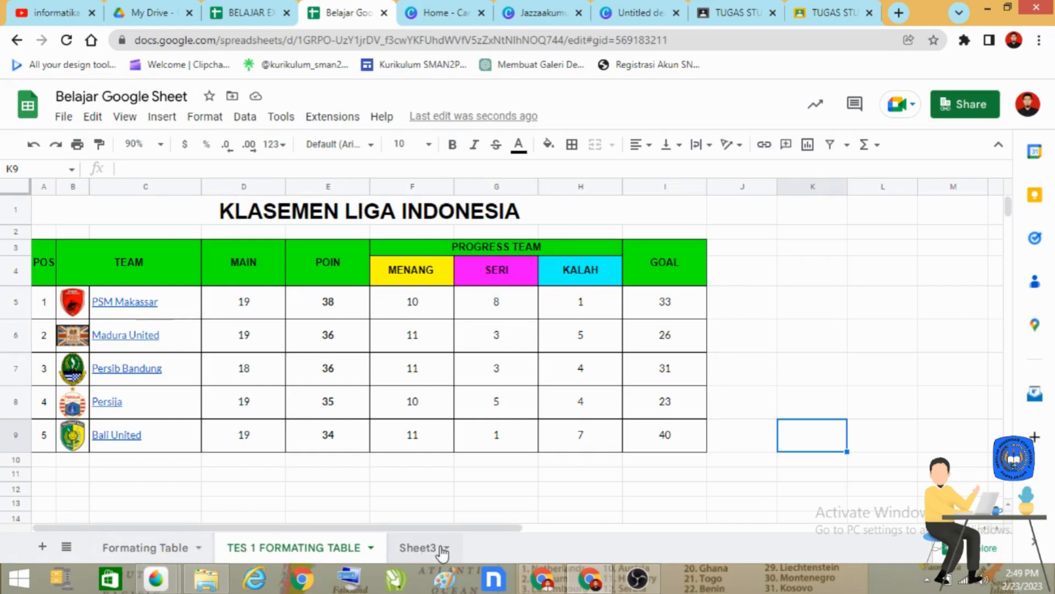
{"action": "left_click", "coordinate": [148, 549]}
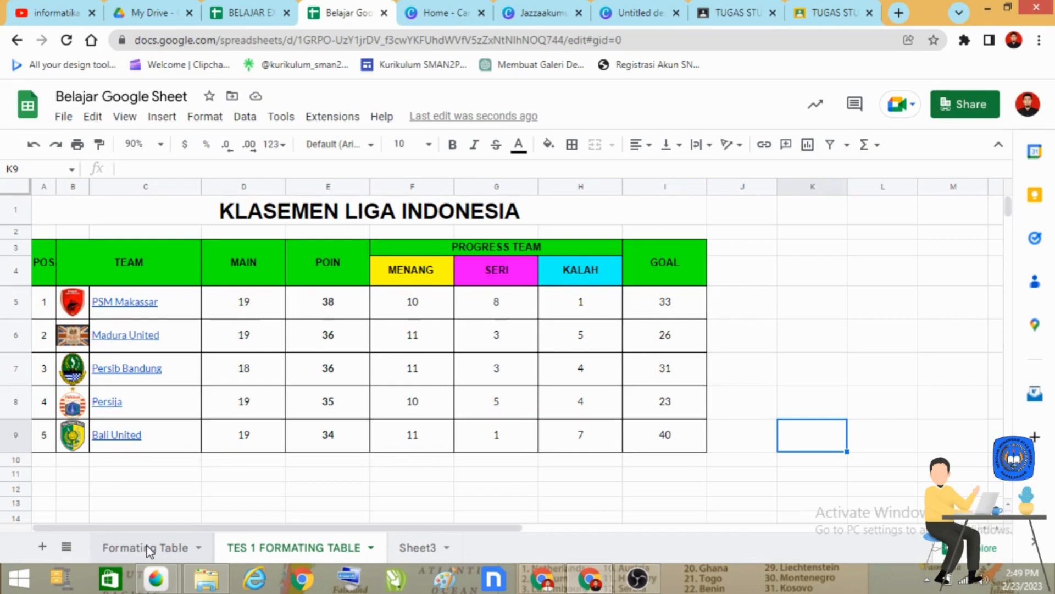
{"action": "left_click", "coordinate": [321, 548]}
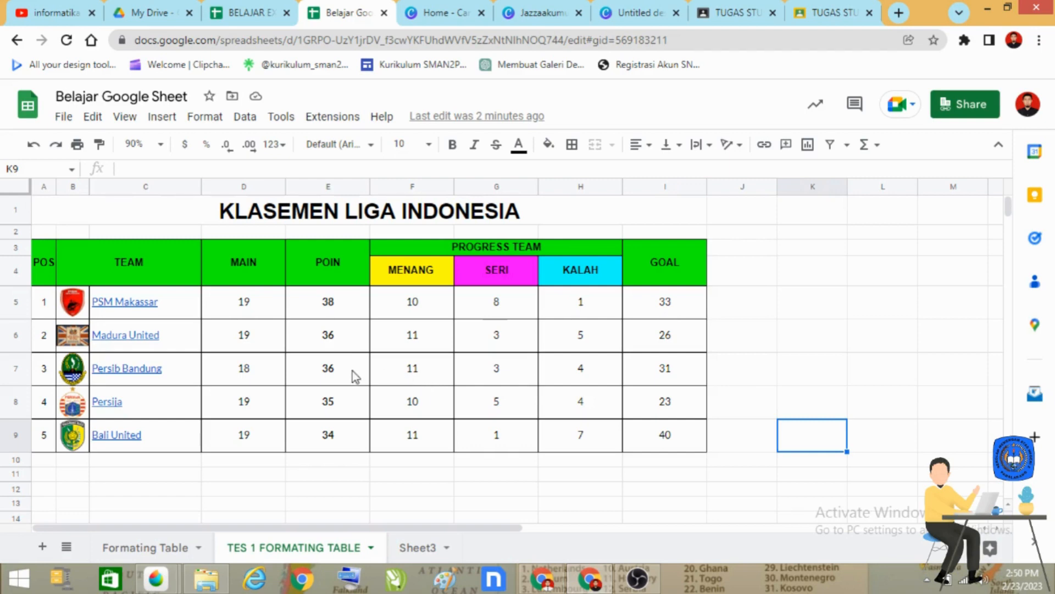
{"action": "scroll", "coordinate": [353, 372], "scroll_direction": "down", "scroll_amount": 2}
{"action": "scroll", "coordinate": [372, 387], "scroll_direction": "up", "scroll_amount": 2}
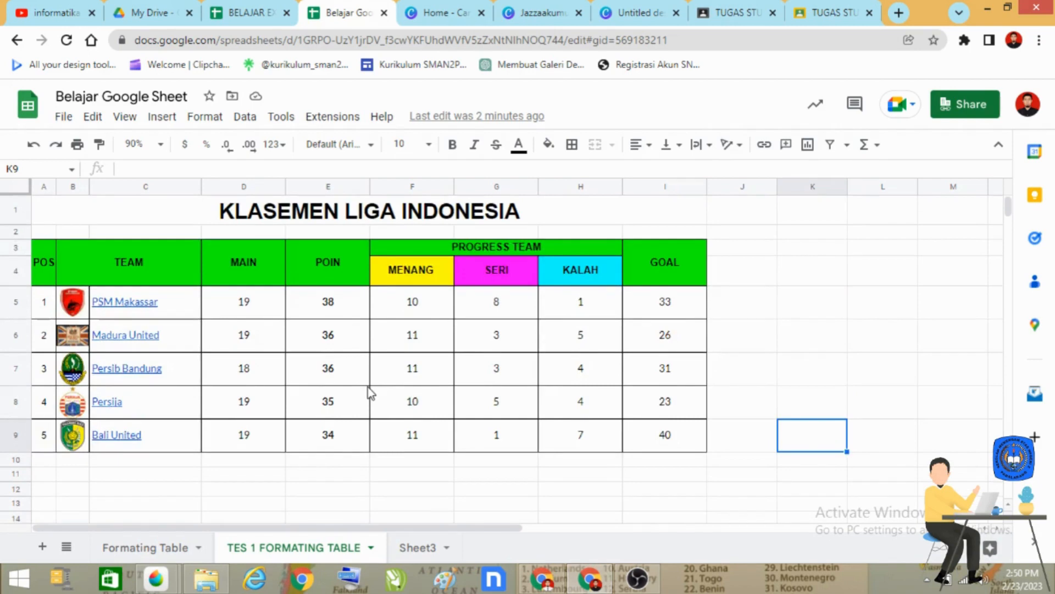